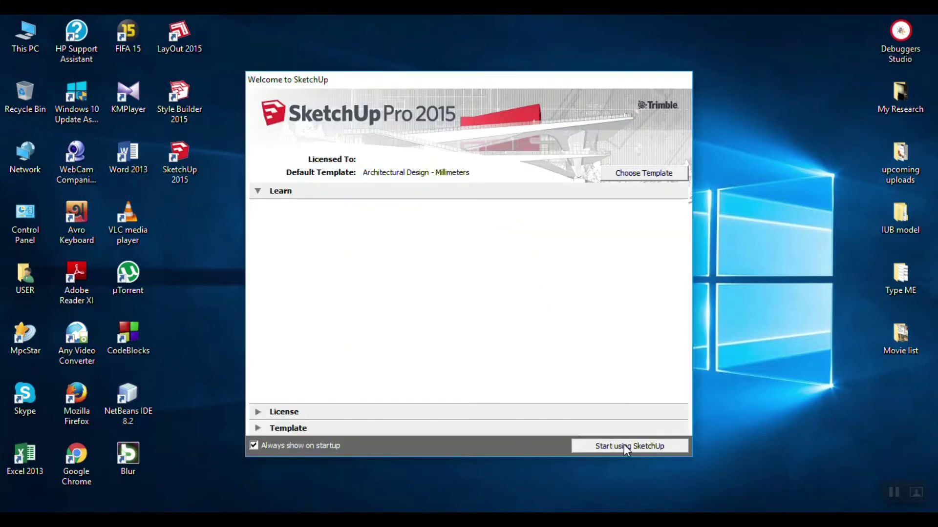
Dismiss the welcome screen to start a new model in the millimetre template.
click(623, 446)
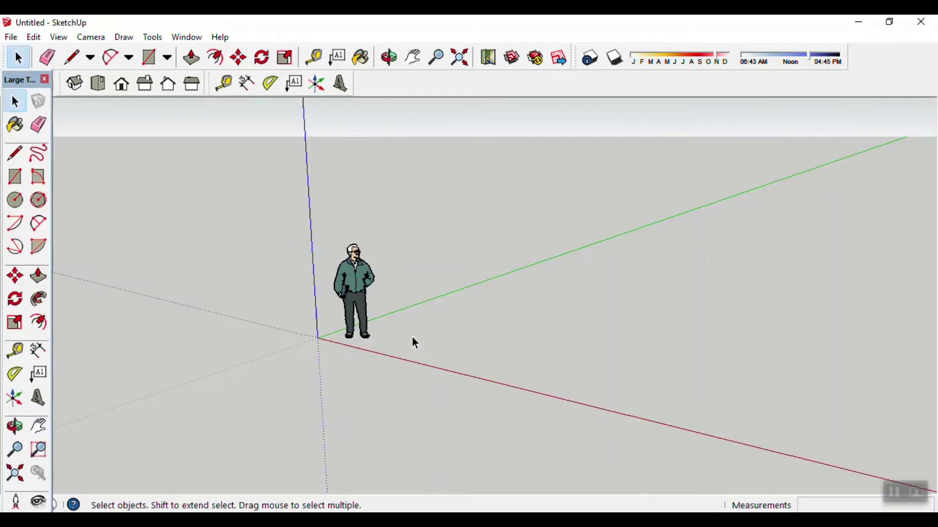
middle_drag(412, 338, 359, 306)
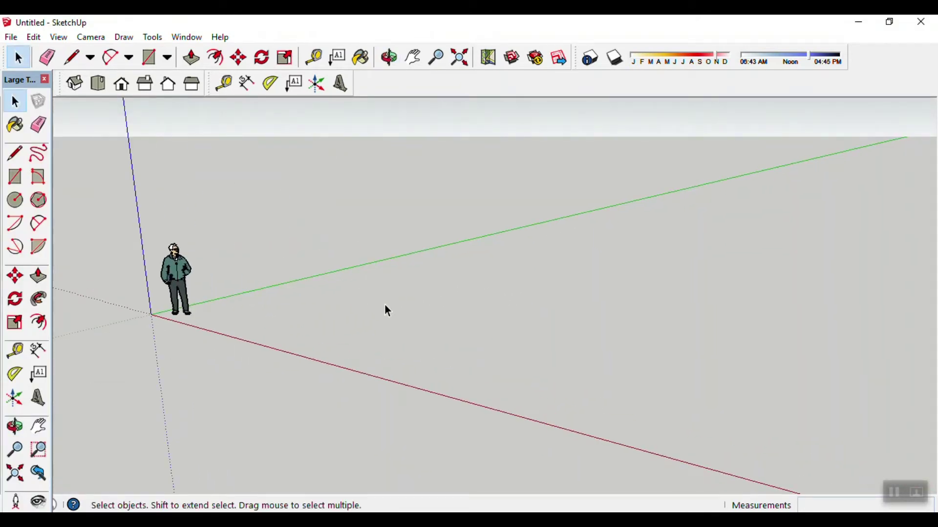
middle_drag(424, 325, 482, 349)
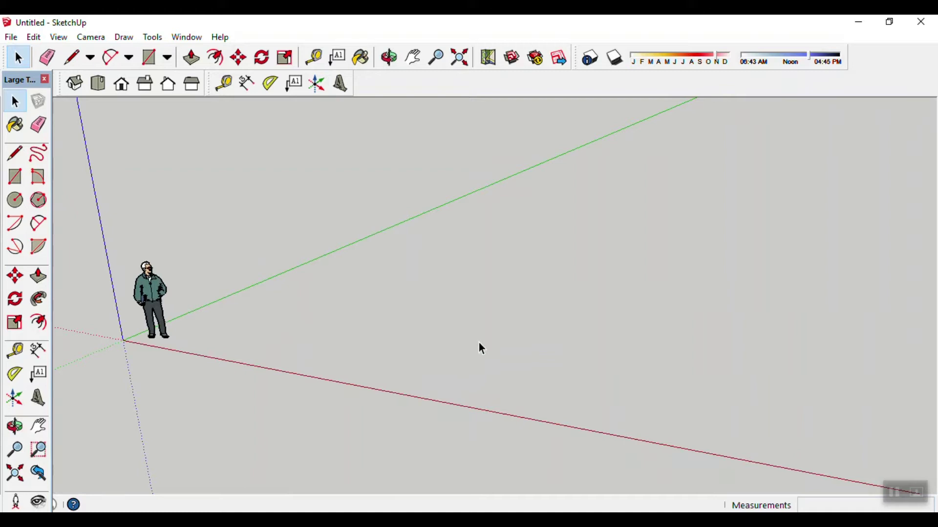
scroll(478, 343, down, 1)
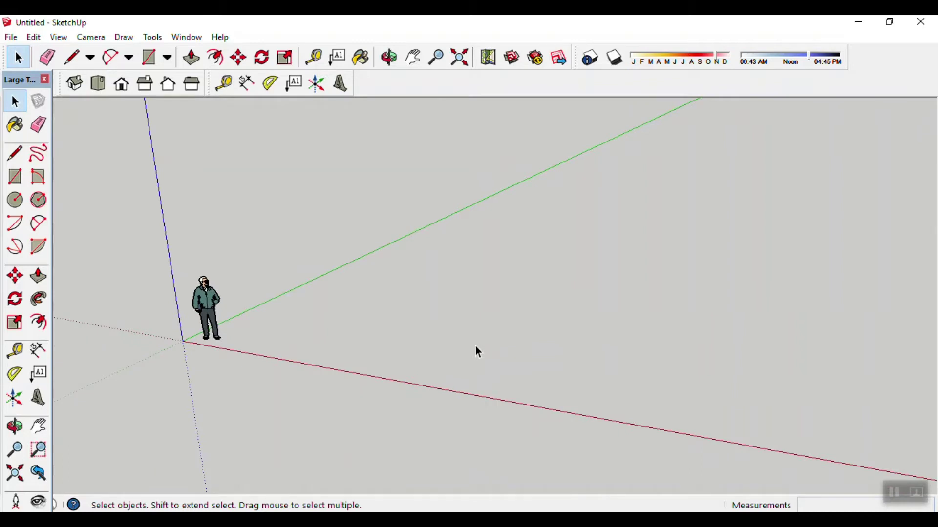
shift+middle_drag(476, 346, 401, 326)
key(space)
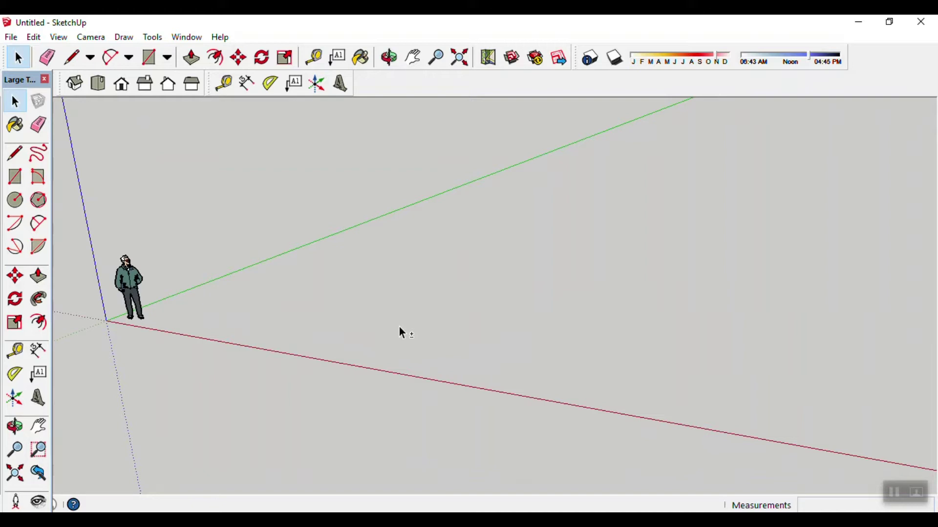
mouse_move(399, 327)
middle_down()
mouse_move(384, 348)
mouse_move(444, 350)
middle_up()
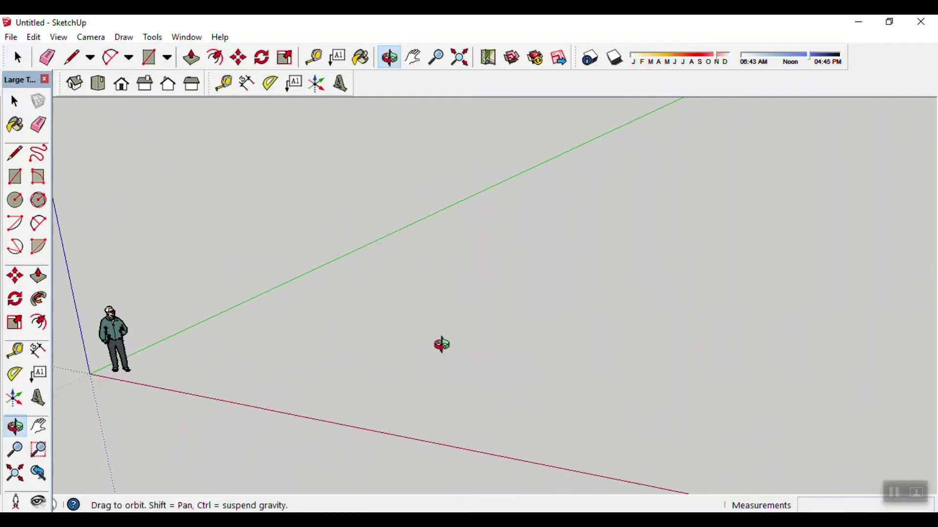
Draw a 1500 by 1500 mm square face for the tabletop.
key(r)
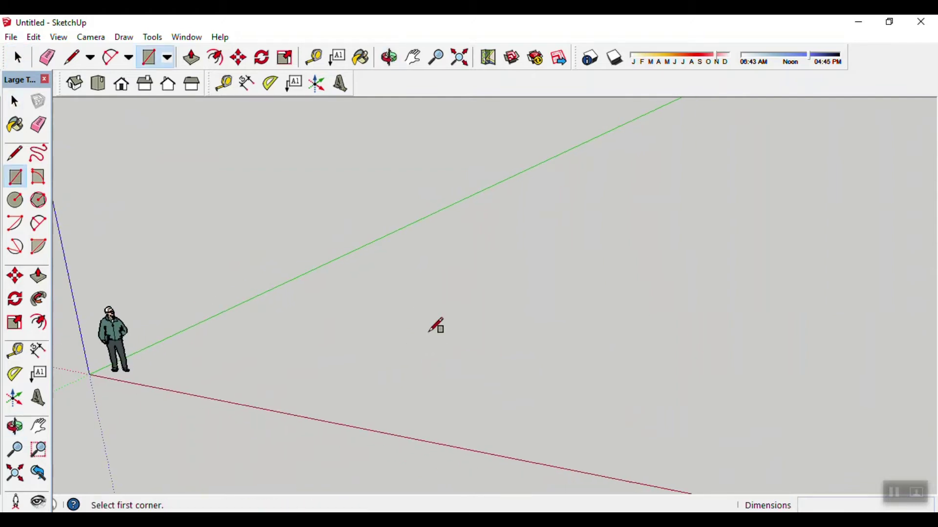
click(423, 335)
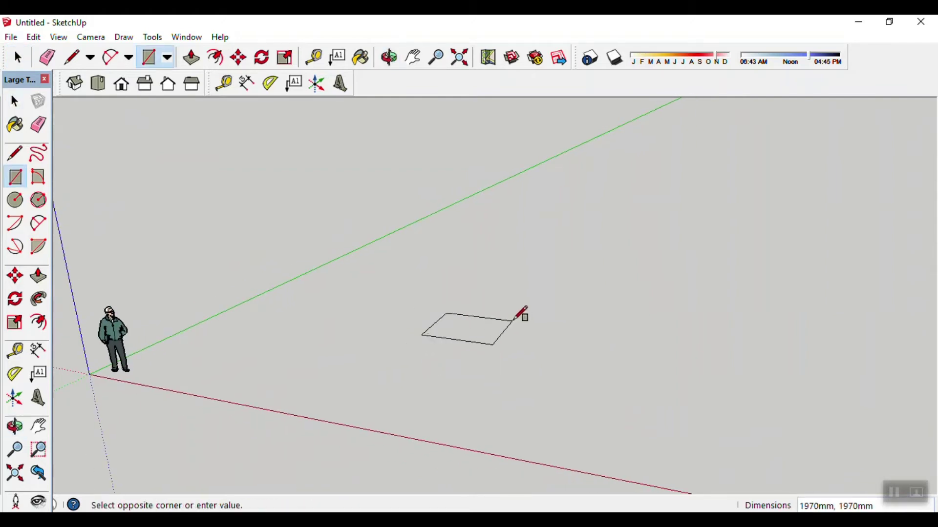
scroll(516, 320, up, 2)
scroll(514, 321, up, 1)
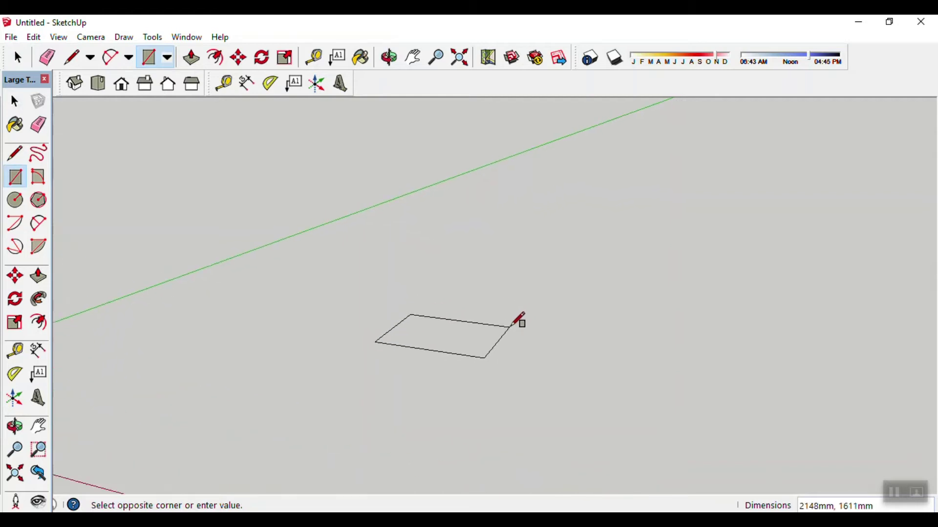
key(space)
mouse_move(509, 333)
middle_down()
mouse_move(573, 327)
mouse_move(494, 298)
mouse_move(496, 320)
middle_up()
key(r)
click(511, 329)
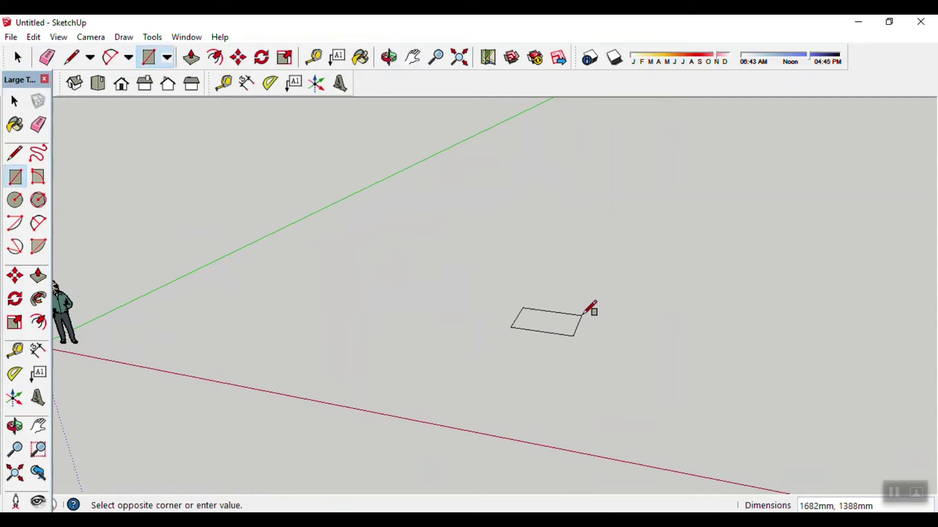
text(1500)
text(00)
key(Return)
key(space)
scroll(580, 320, up, 3)
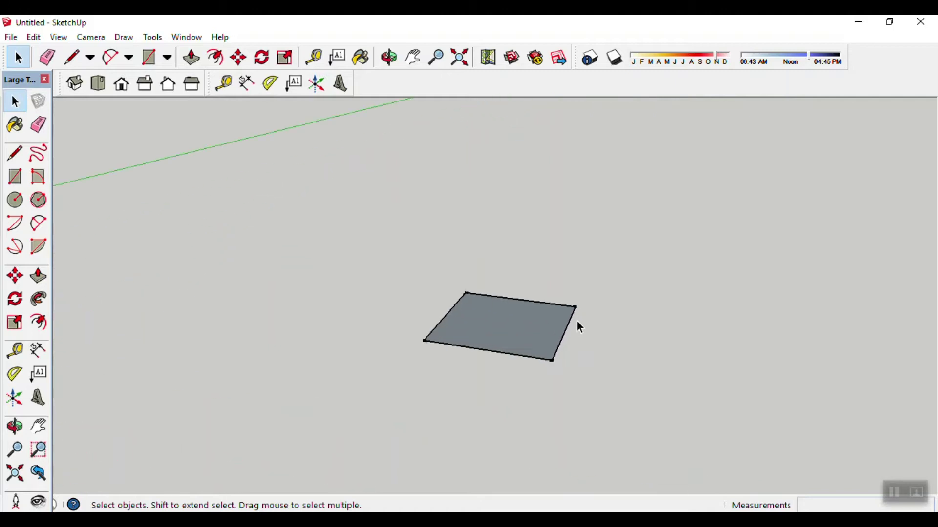
middle_drag(577, 321, 574, 438)
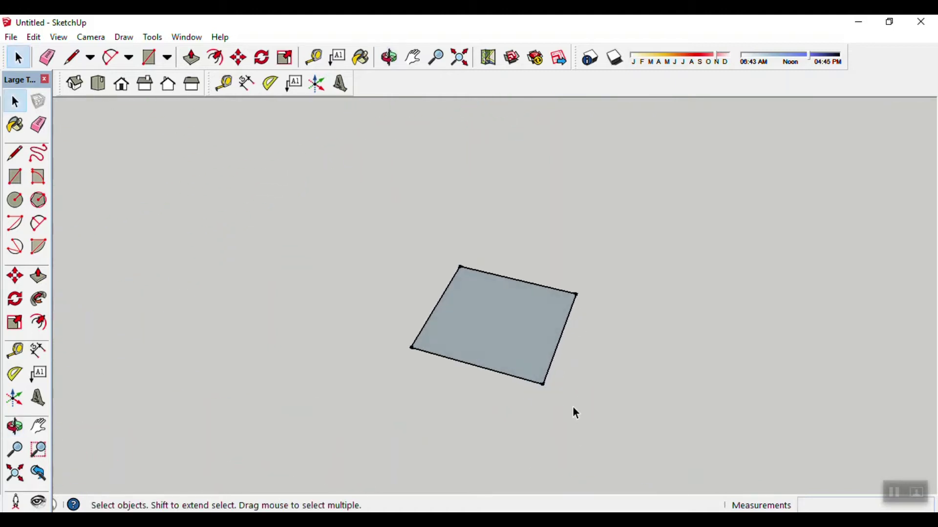
Push the square face up into a 100 mm thick slab.
key(r)
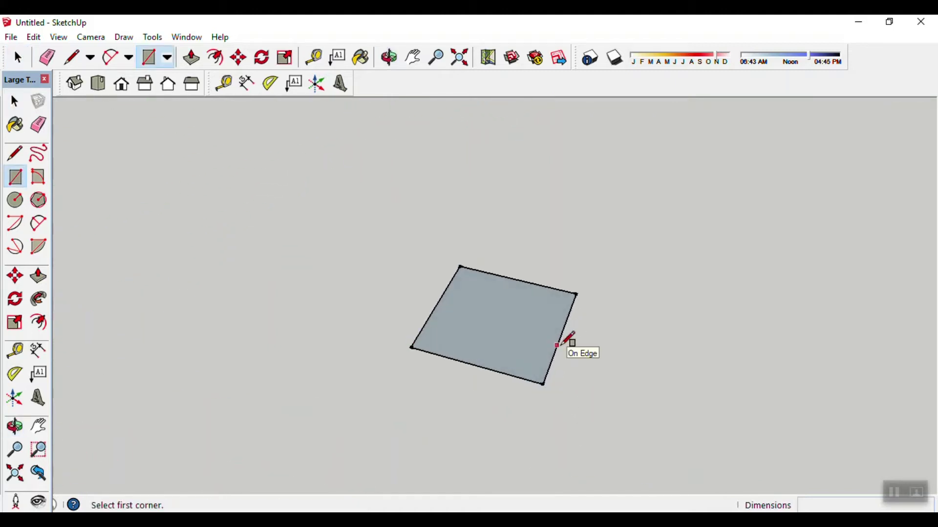
key(space)
key(o)
mouse_move(615, 381)
mouse_down()
mouse_move(601, 335)
mouse_move(606, 151)
mouse_move(602, 368)
mouse_move(557, 307)
mouse_move(494, 323)
mouse_up()
key(space)
key(o)
key(space)
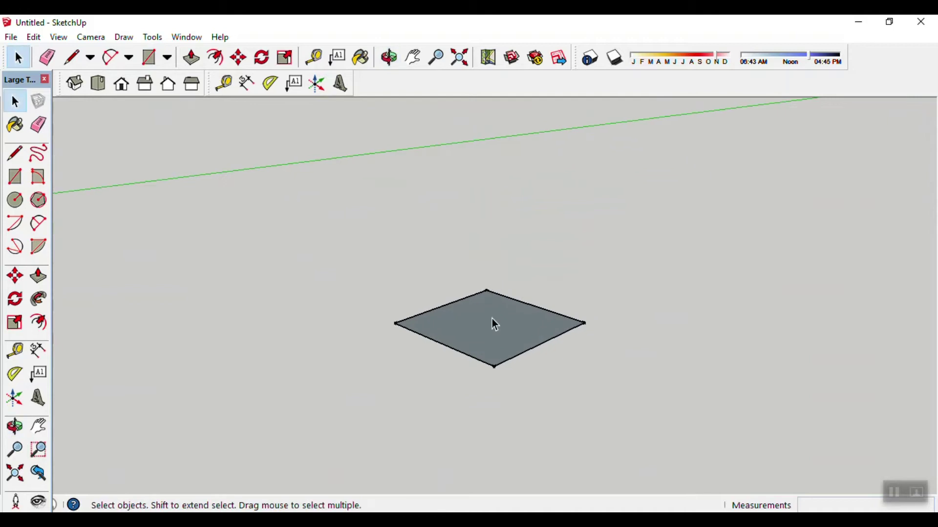
key(p)
click(496, 335)
text(100)
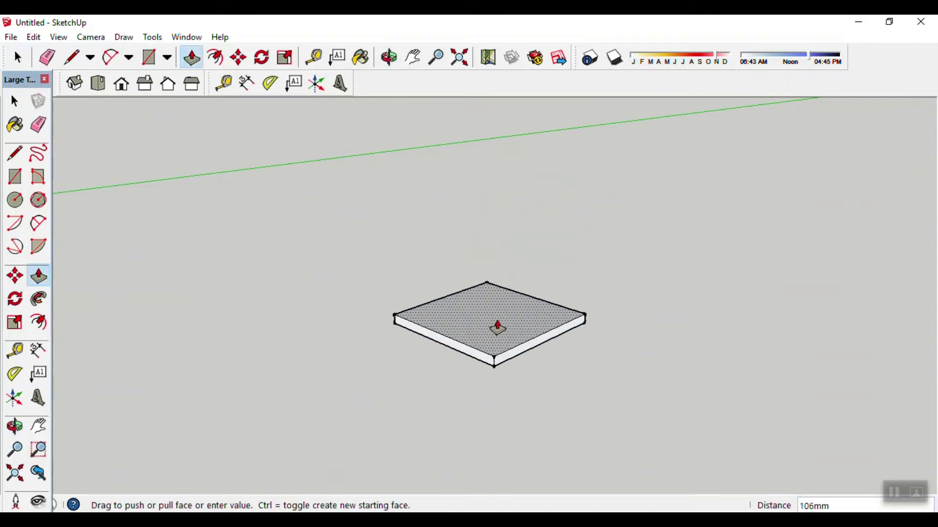
key(Return)
key(o)
mouse_move(512, 387)
mouse_down()
mouse_move(511, 247)
mouse_move(532, 318)
mouse_move(534, 268)
mouse_up()
key(space)
Draw 200 by 200 mm squares at the slab's top and right corners.
key(r)
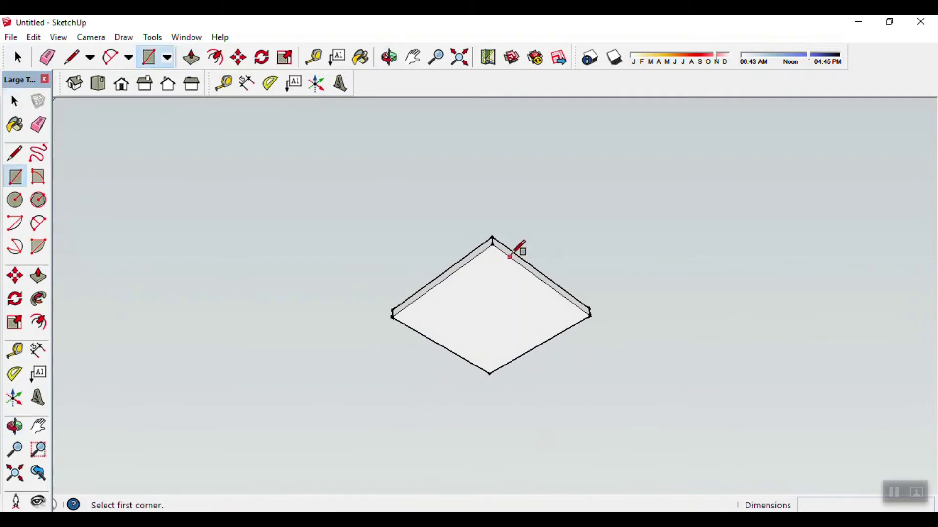
click(493, 241)
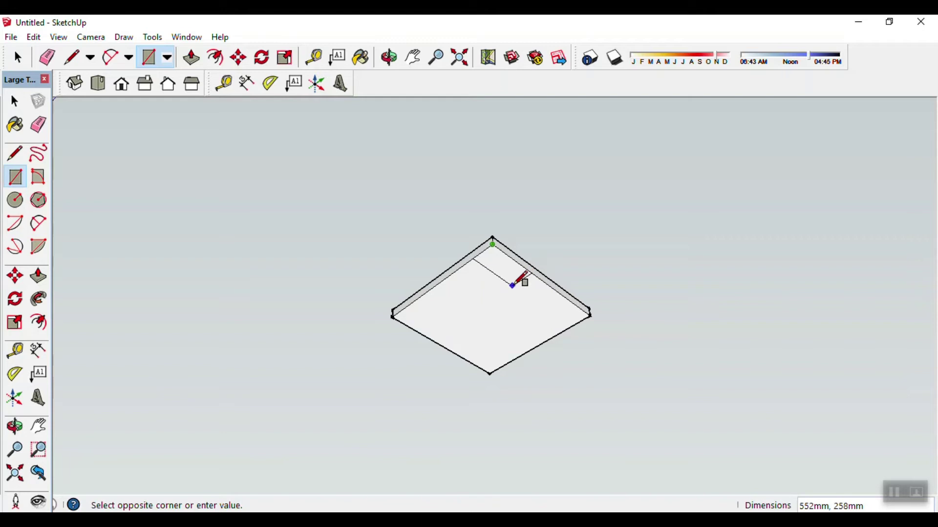
text(2)
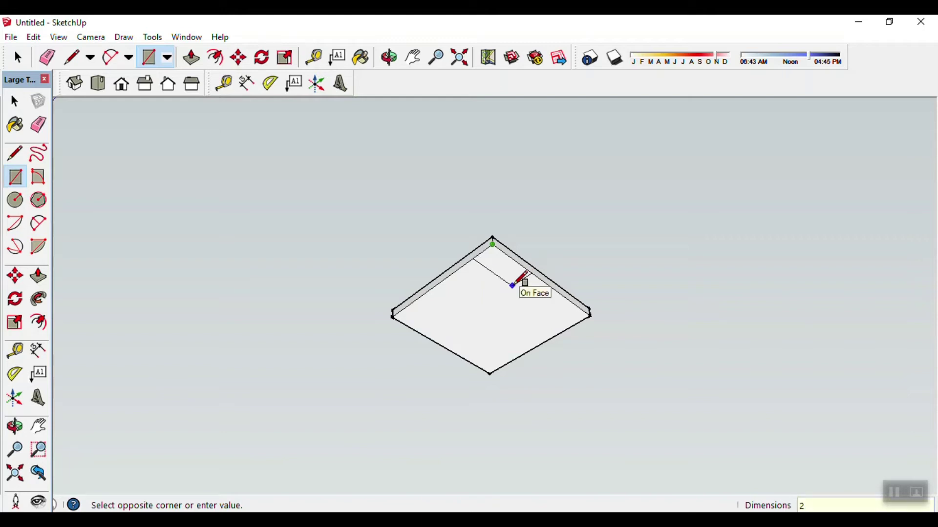
text(00,200)
key(Return)
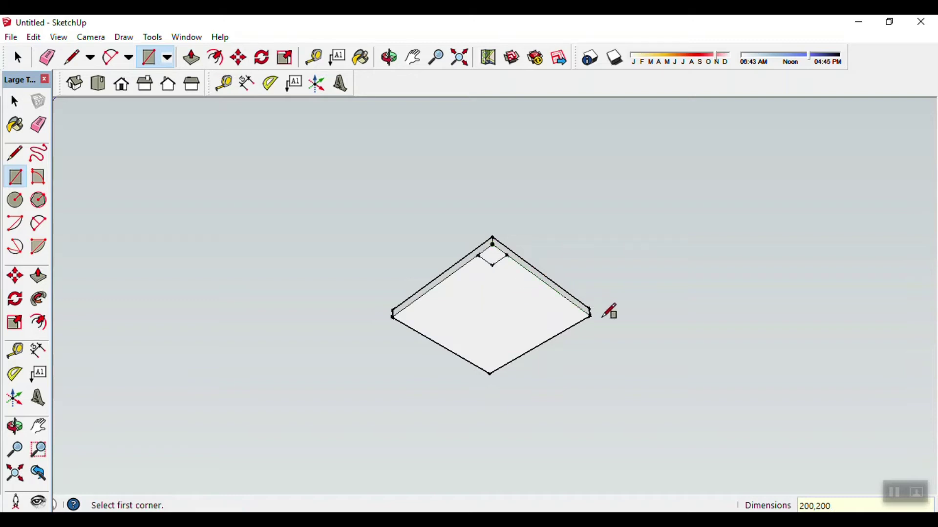
click(590, 316)
text(200)
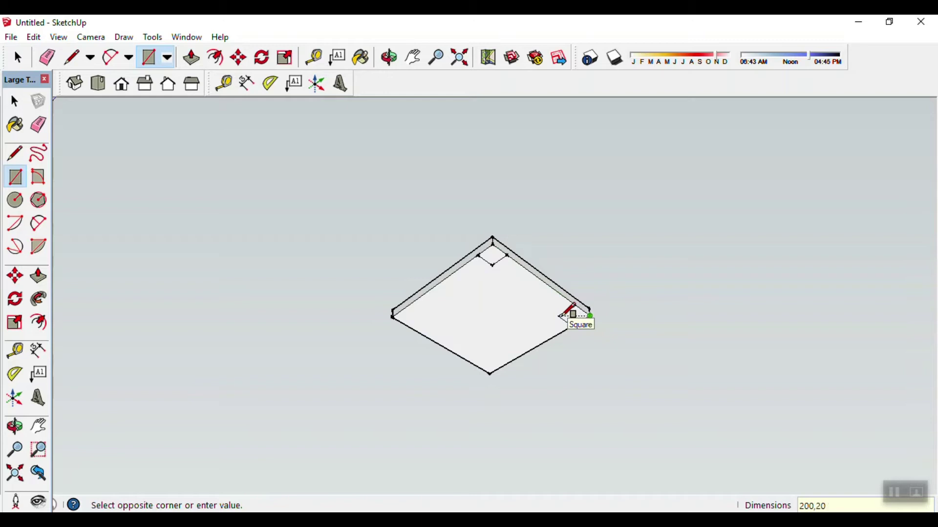
key(Return)
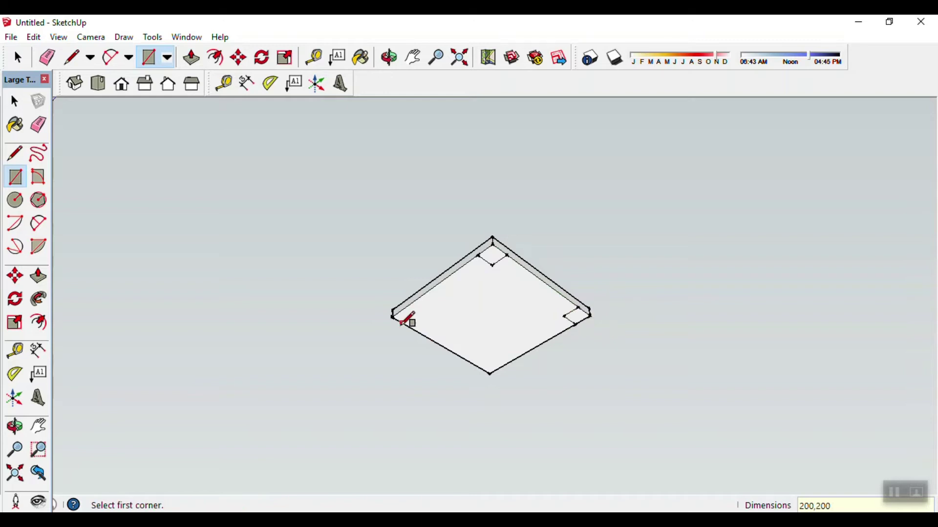
Draw 200 by 200 mm squares at the slab's left and bottom corners.
click(393, 318)
text(2)
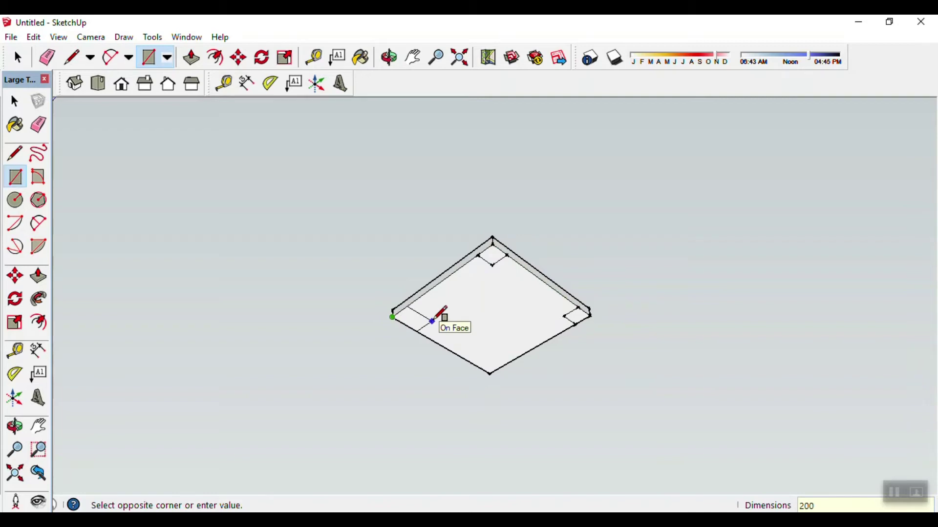
key(Return)
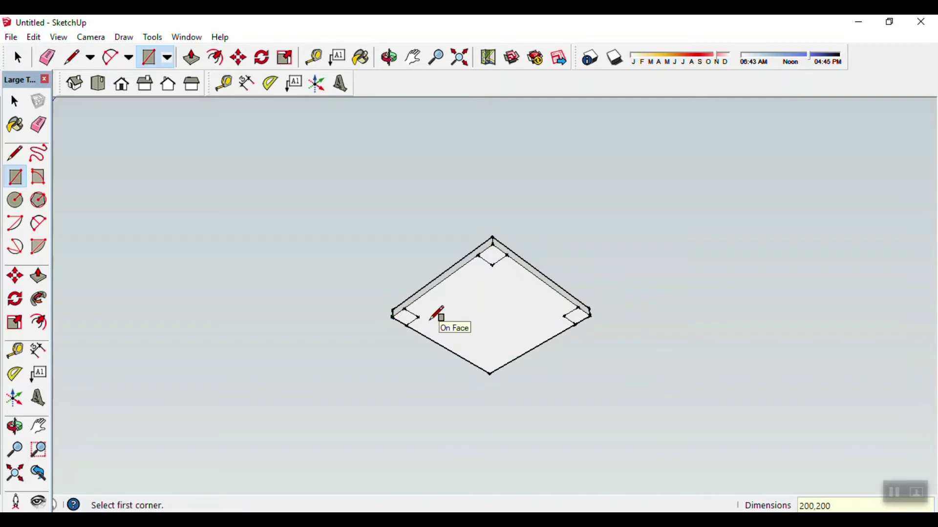
click(491, 374)
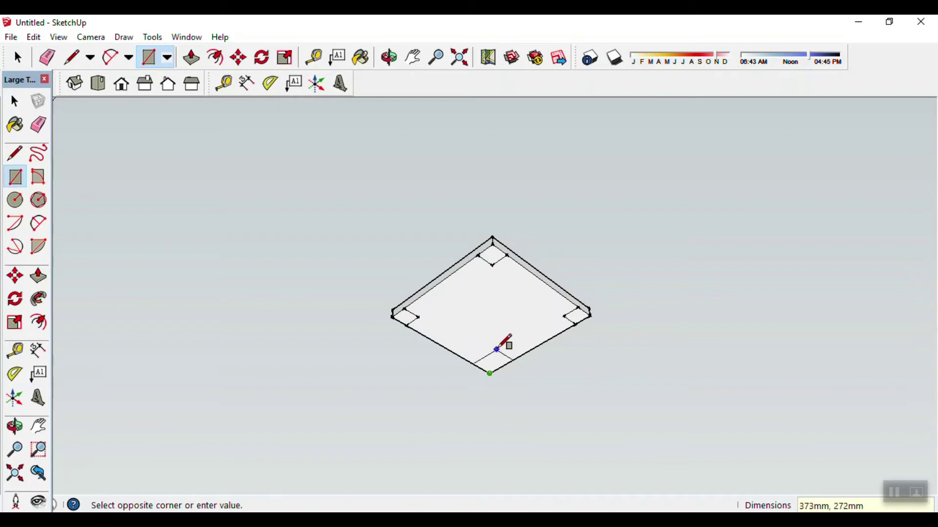
text(200)
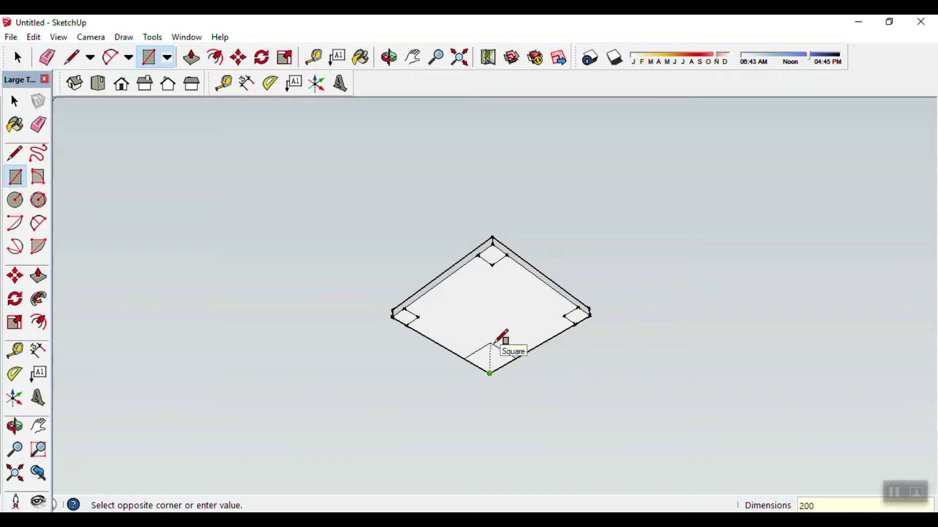
text(,20)
key(Return)
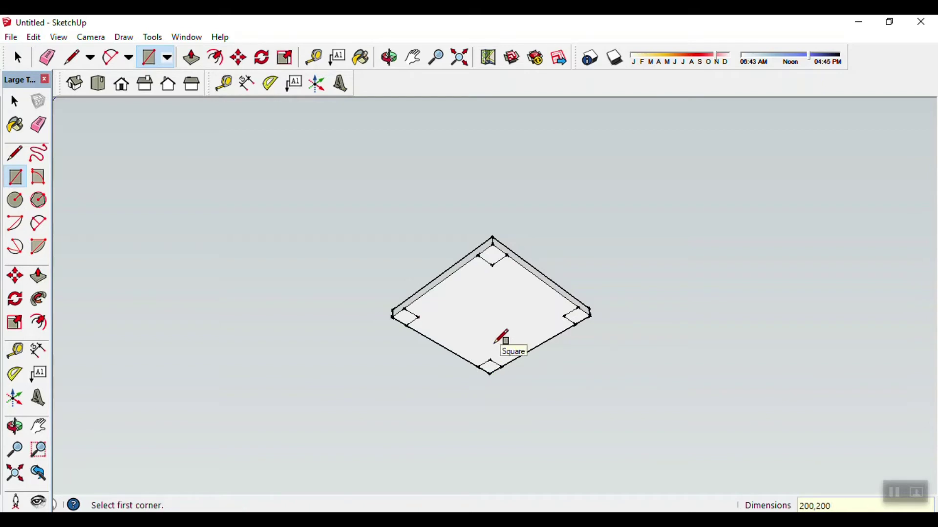
key(space)
middle_drag(561, 371, 562, 416)
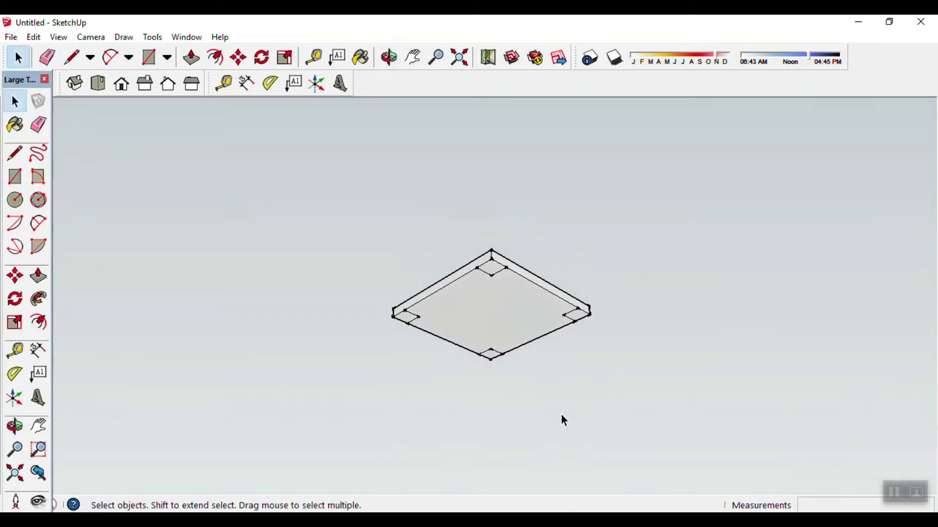
Pull the bottom corner square down into a 1500 mm leg, undoing a 1000 mm attempt.
key(p)
click(492, 360)
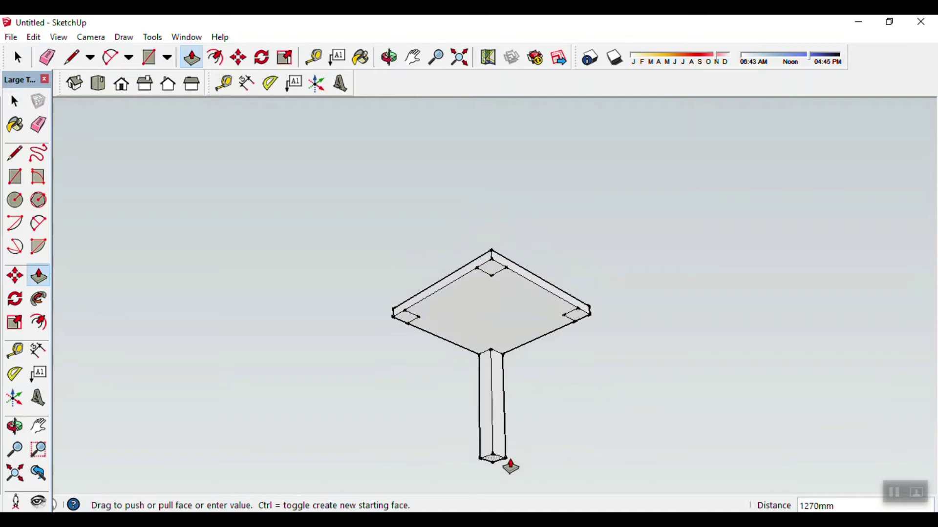
text(1000)
key(Return)
middle_drag(554, 373, 592, 406)
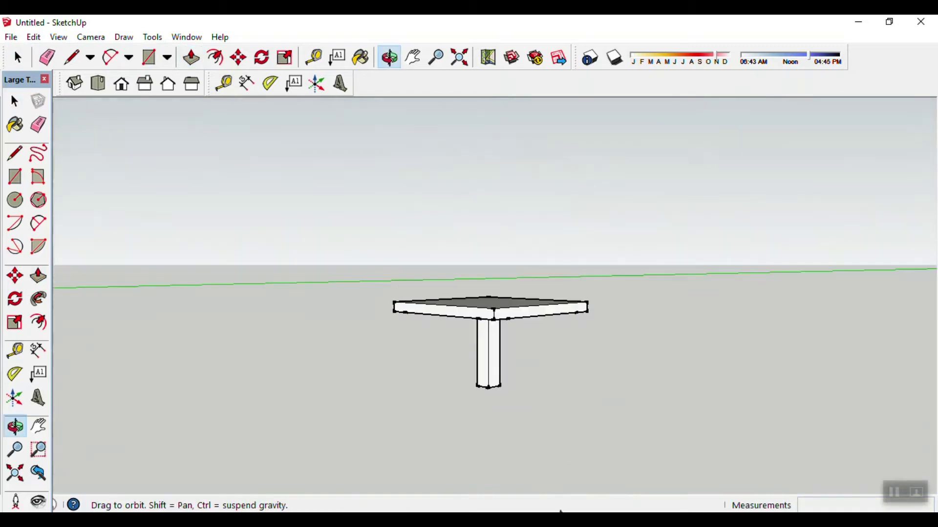
key(ctrl+z)
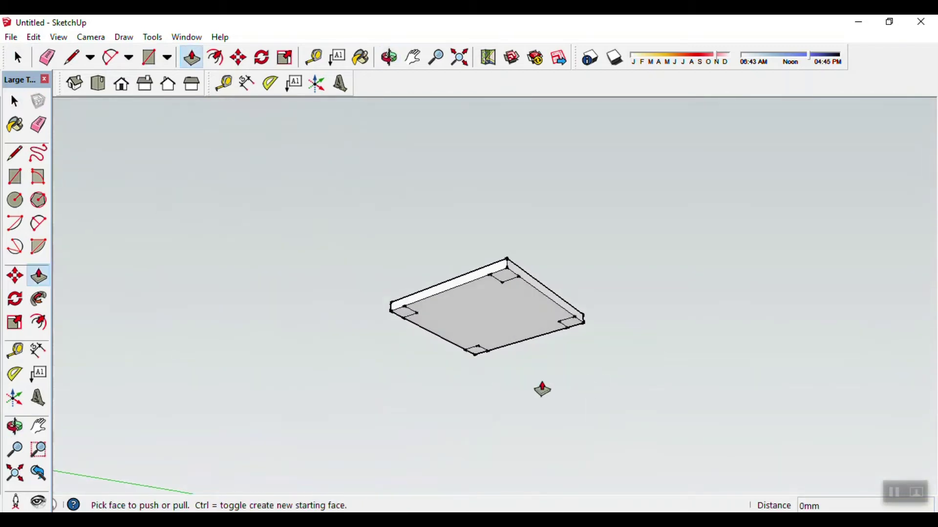
drag(478, 355, 489, 405)
text(1500)
key(Return)
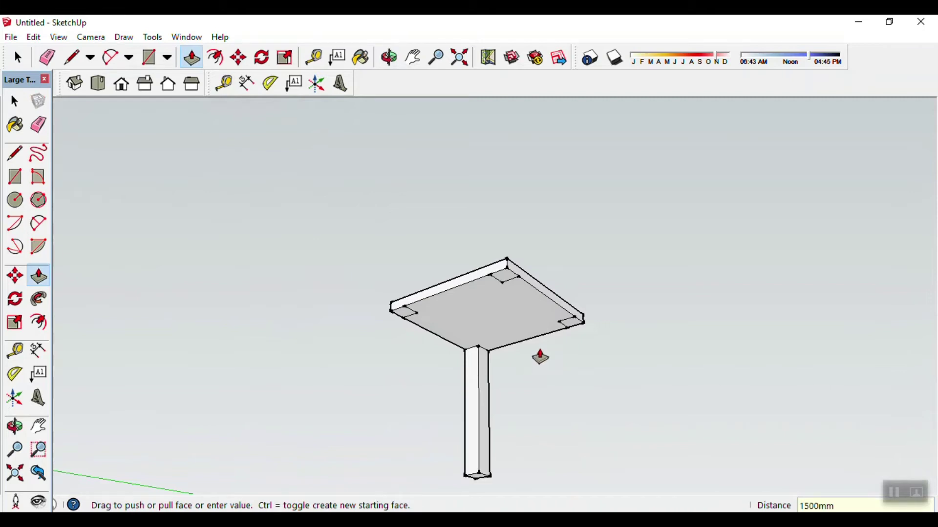
Pull the other three corner squares down into legs of 1500, 1500 and 1000 mm.
drag(574, 334, 579, 376)
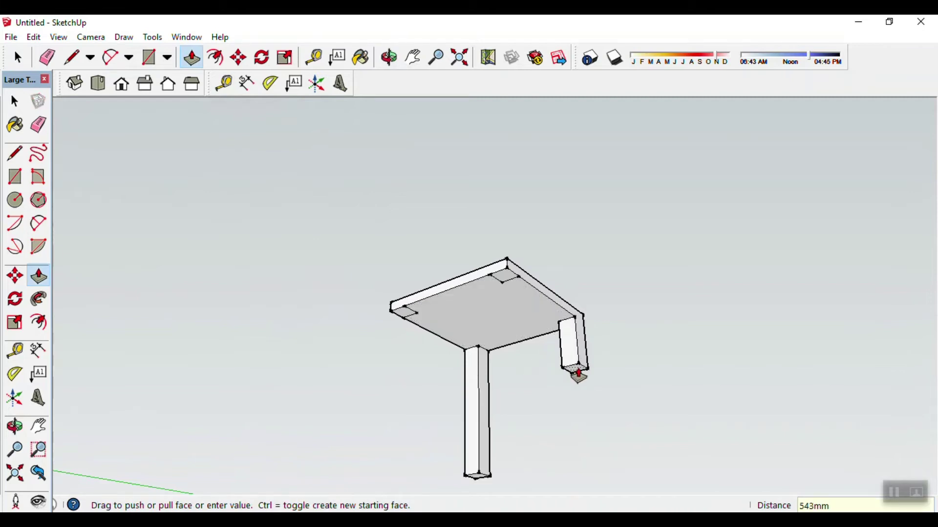
text(1500)
key(Return)
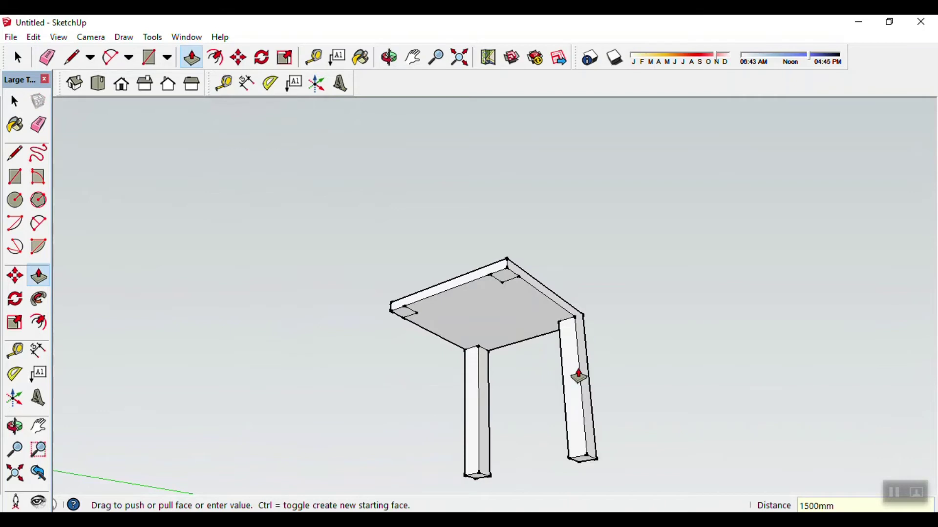
click(504, 277)
text(15)
double_click(512, 330)
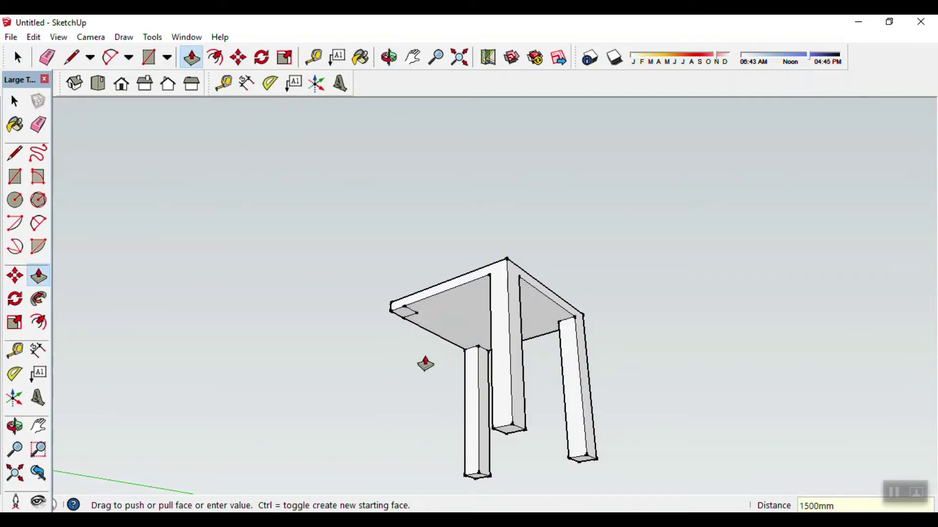
click(404, 315)
text(1000)
key(Return)
key(space)
mouse_move(177, 334)
middle_down()
mouse_move(350, 379)
mouse_move(413, 375)
mouse_move(305, 253)
mouse_move(423, 368)
mouse_move(449, 372)
mouse_move(494, 410)
mouse_move(397, 349)
mouse_move(308, 385)
mouse_move(416, 398)
mouse_move(352, 370)
mouse_move(510, 398)
mouse_move(348, 381)
mouse_move(488, 424)
mouse_move(306, 417)
mouse_move(565, 435)
mouse_move(393, 413)
mouse_move(549, 400)
mouse_move(488, 394)
mouse_move(471, 379)
mouse_move(449, 394)
mouse_move(503, 366)
mouse_move(502, 355)
middle_up()
Zoom out and select the Protractor tool to prepare an angled guide.
scroll(506, 396, down, 2)
scroll(521, 402, down, 2)
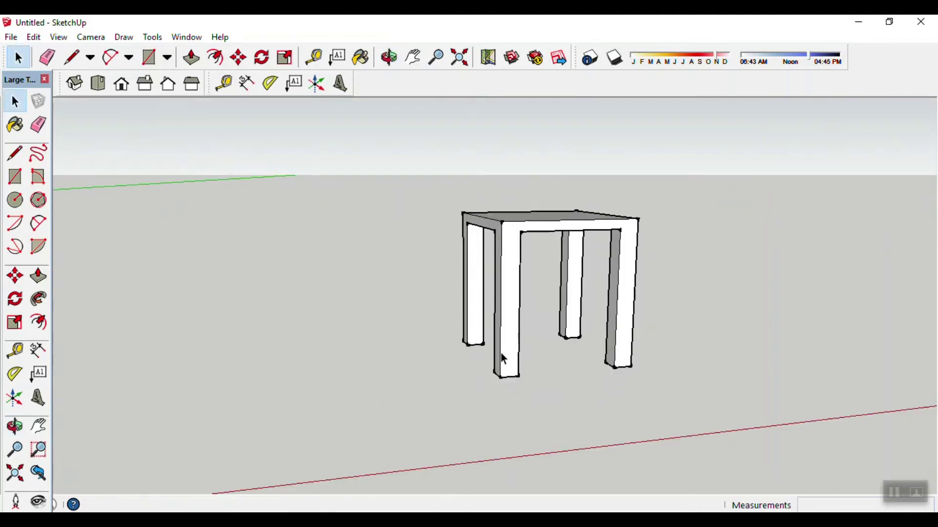
click(15, 374)
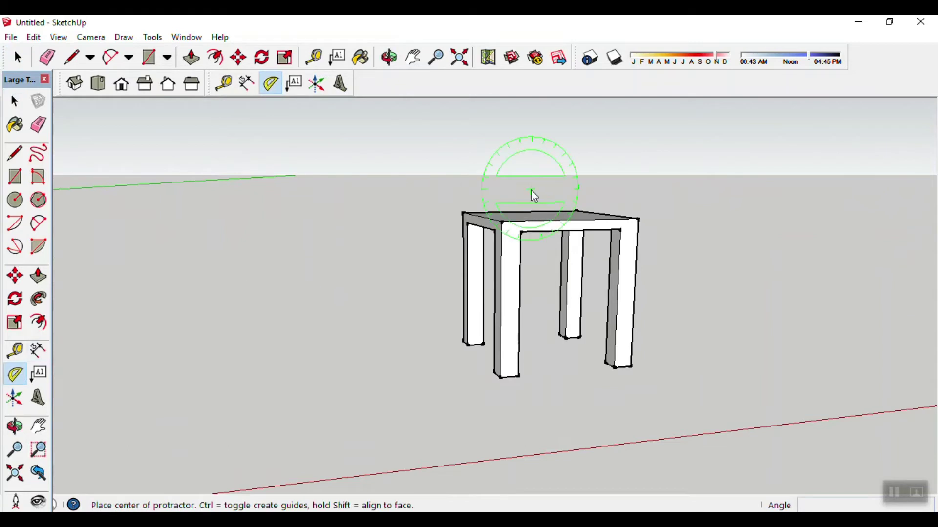
Place a 120° guide line from the frame's top corner, aligned to the top edge.
click(503, 223)
click(639, 220)
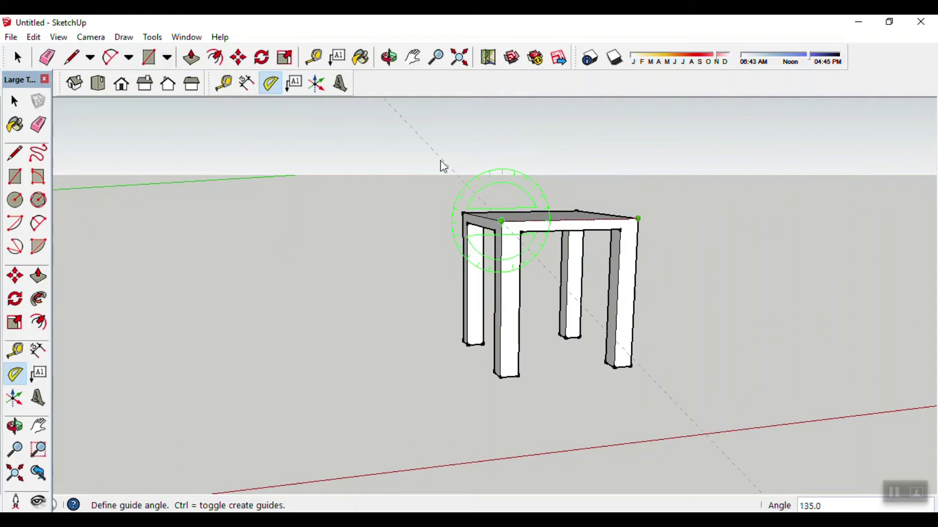
mouse_move(437, 159)
middle_down()
mouse_move(410, 149)
mouse_move(417, 154)
middle_up()
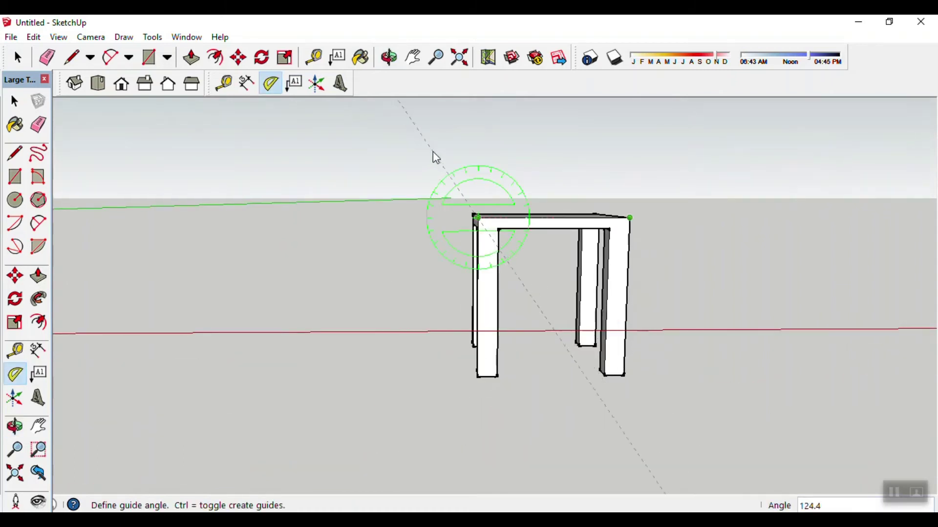
text(120)
key(Return)
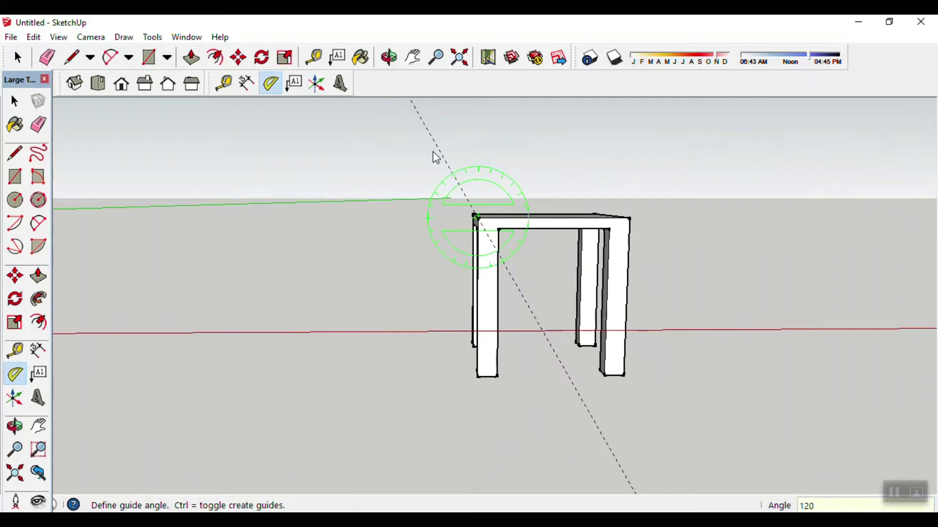
key(space)
middle_drag(437, 209, 473, 293)
mouse_move(619, 289)
middle_down()
mouse_move(765, 318)
mouse_move(286, 318)
mouse_move(442, 329)
mouse_move(498, 306)
middle_up()
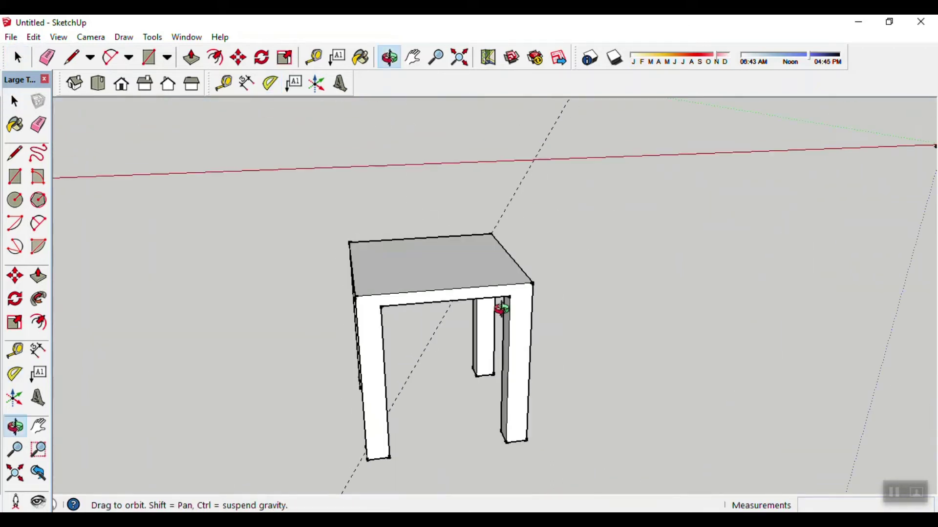
Add a second angled guide line from the front-right top corner.
click(14, 374)
mouse_move(419, 293)
middle_down()
mouse_move(590, 310)
mouse_move(549, 260)
middle_up()
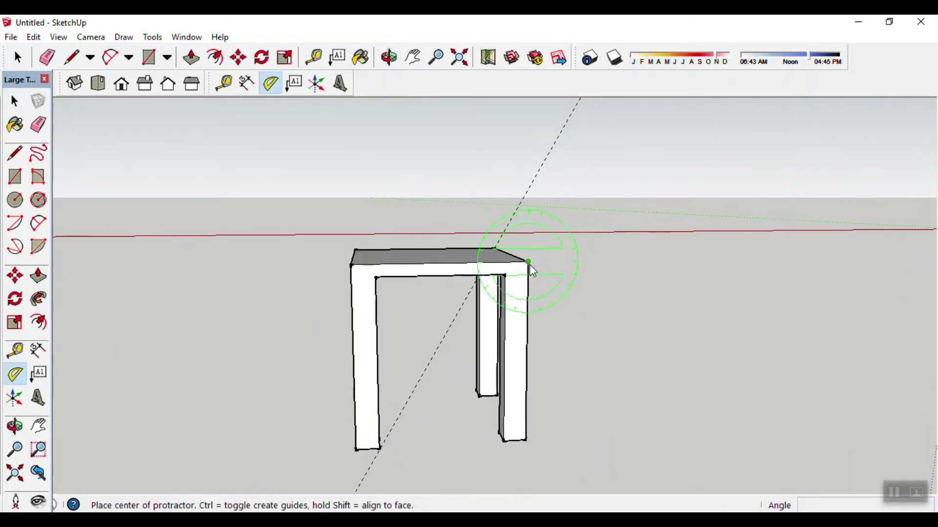
click(529, 263)
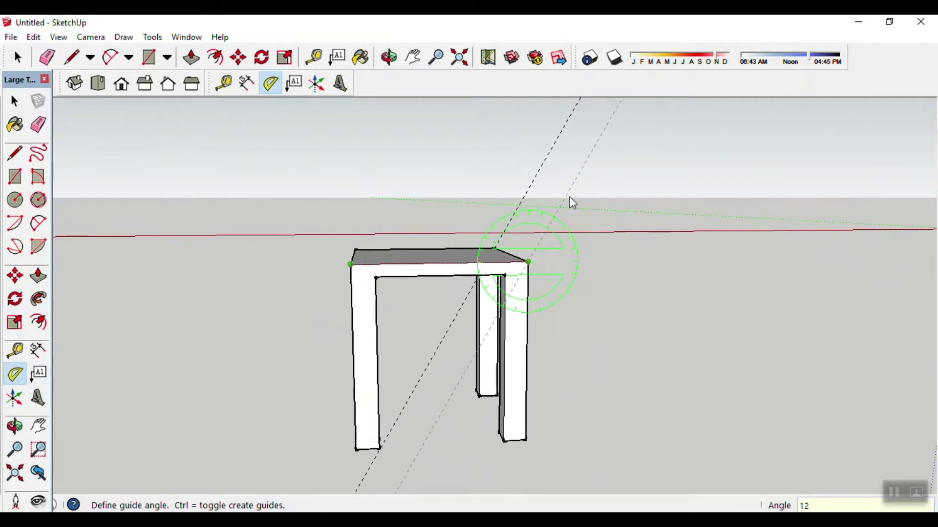
key(space)
mouse_move(438, 283)
middle_down()
mouse_move(620, 362)
mouse_move(251, 327)
mouse_move(434, 297)
middle_up()
scroll(366, 271, down, 2)
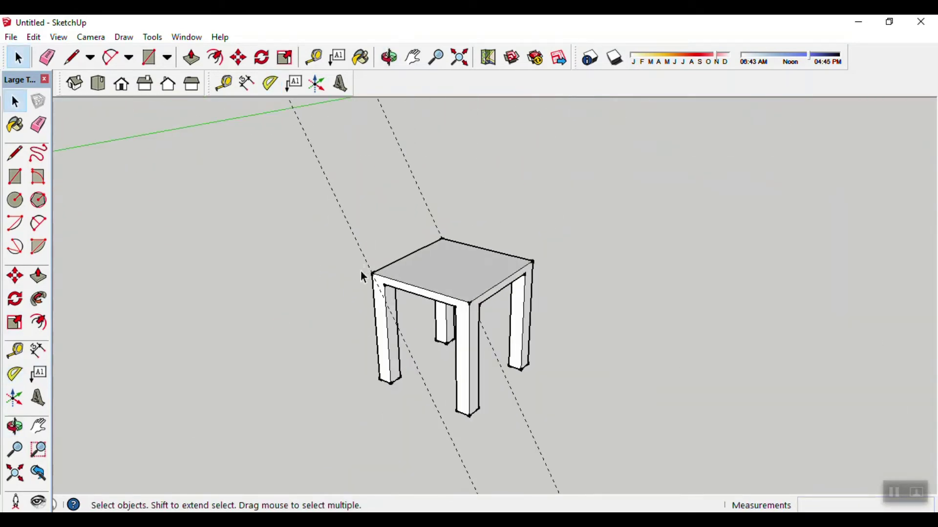
Outline the sloping chair-back face from the seat's back corners up to the guides.
key(l)
click(372, 274)
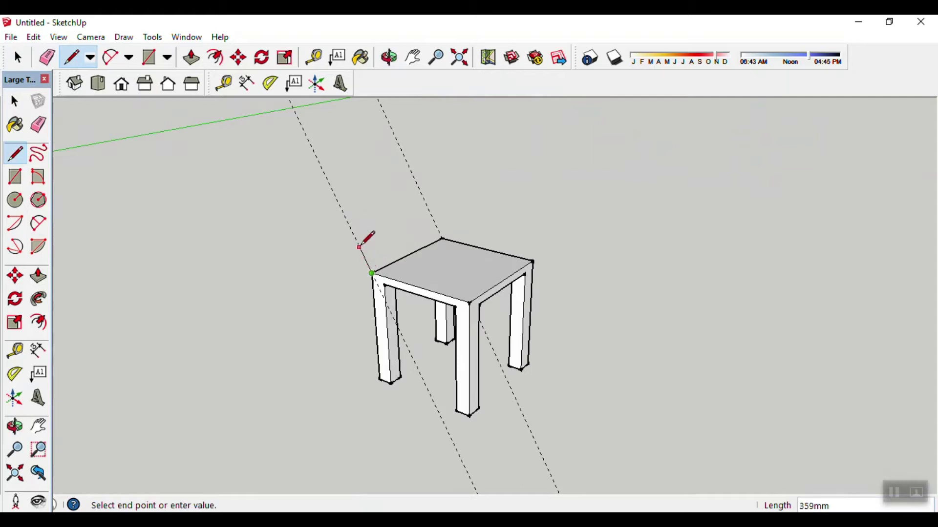
click(314, 151)
click(392, 131)
click(442, 240)
key(space)
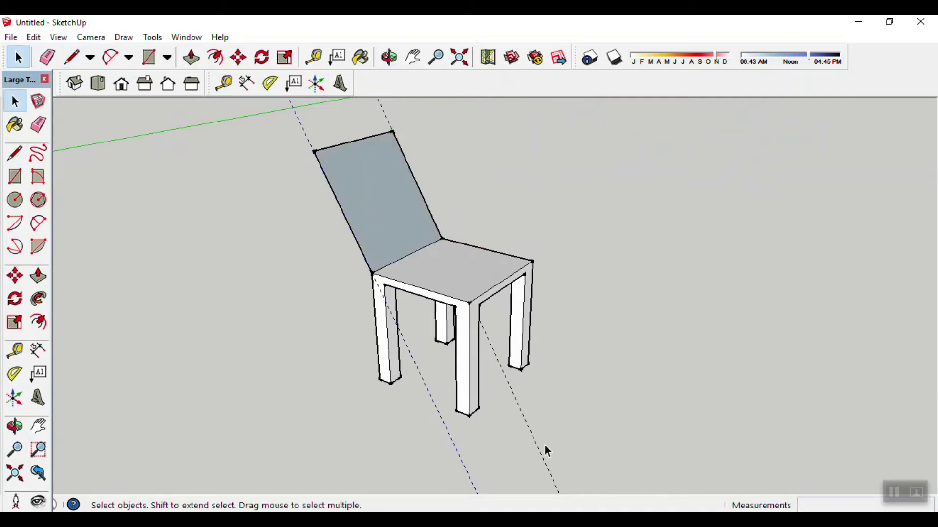
middle_drag(536, 446, 412, 443)
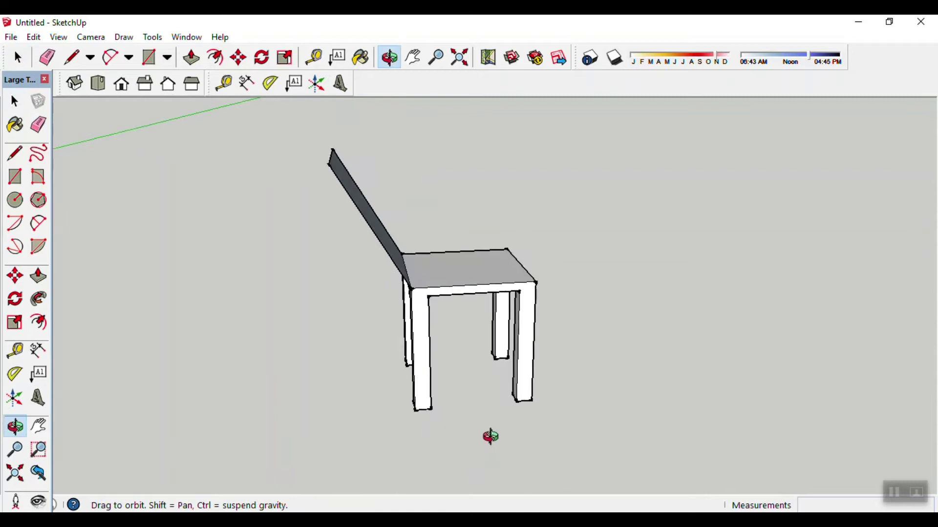
Push the chair-back face out to give it a solid thickness.
key(p)
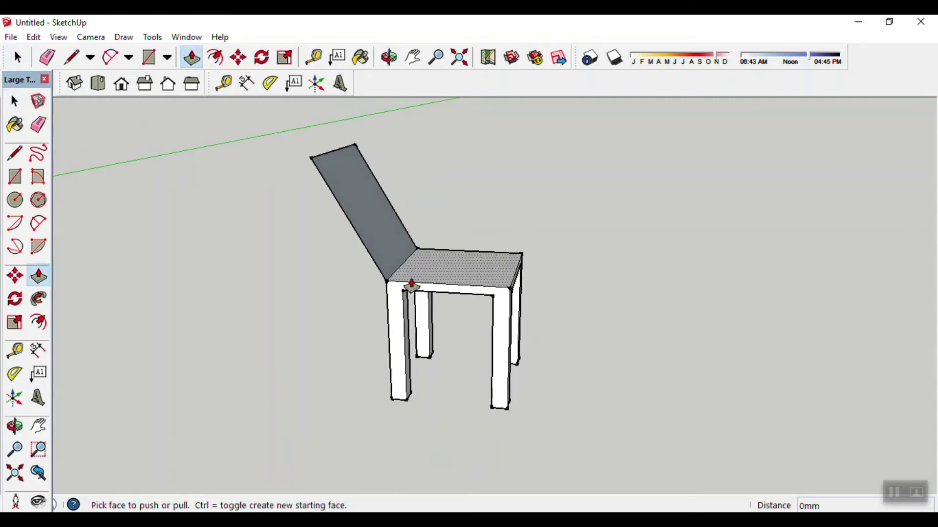
click(386, 244)
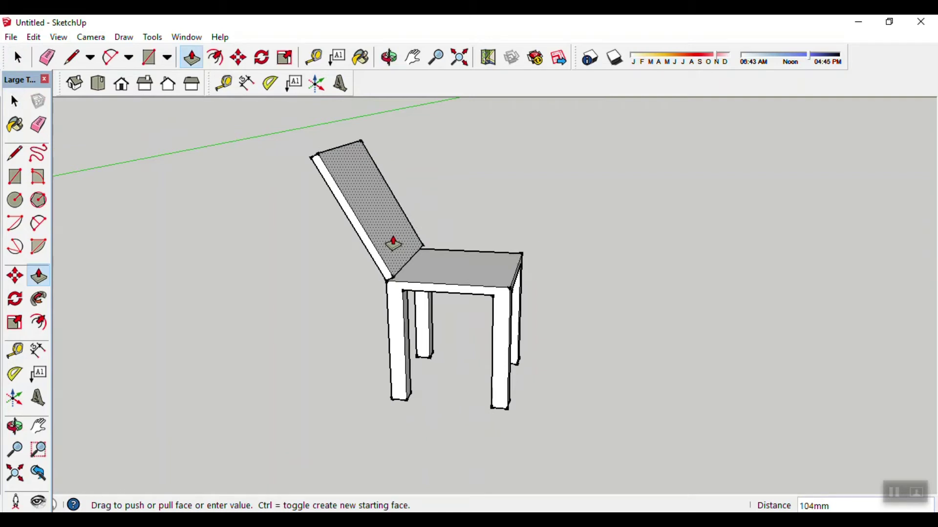
click(394, 243)
mouse_move(443, 266)
middle_down()
mouse_move(561, 312)
mouse_move(606, 345)
mouse_move(324, 296)
mouse_move(540, 306)
mouse_move(393, 329)
mouse_move(446, 281)
mouse_move(662, 278)
middle_up()
scroll(445, 281, up, 4)
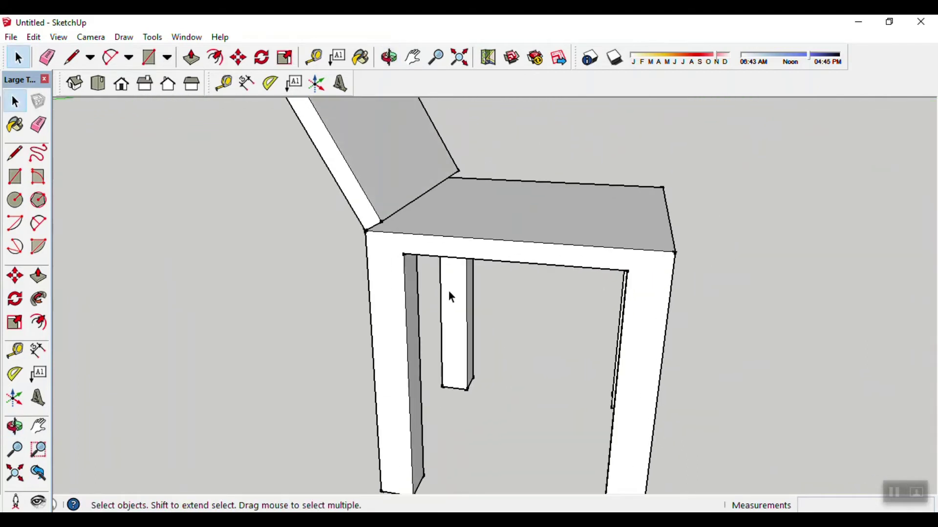
Draw a short edge where the backrest meets the seat.
key(l)
click(382, 223)
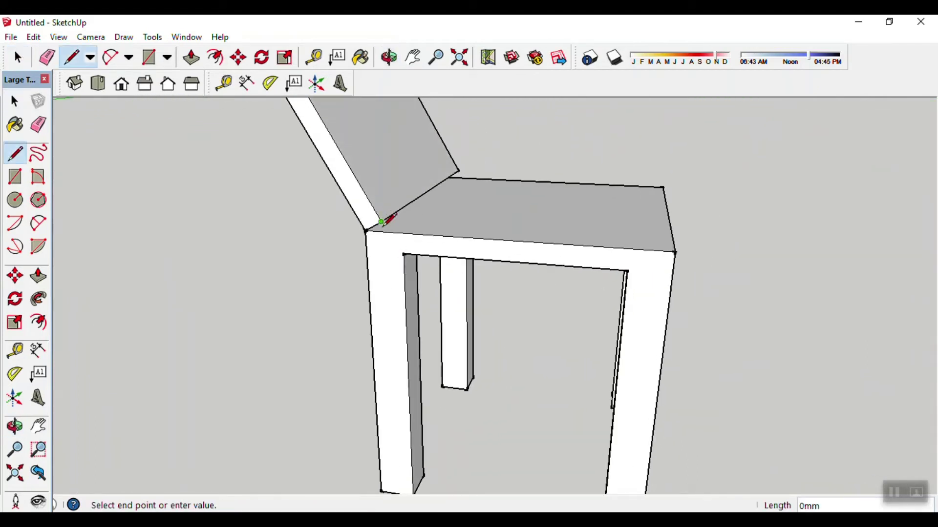
click(382, 231)
key(space)
mouse_move(742, 199)
middle_down()
mouse_move(523, 241)
mouse_move(703, 263)
mouse_move(424, 254)
mouse_move(634, 299)
middle_up()
scroll(578, 301, up, 3)
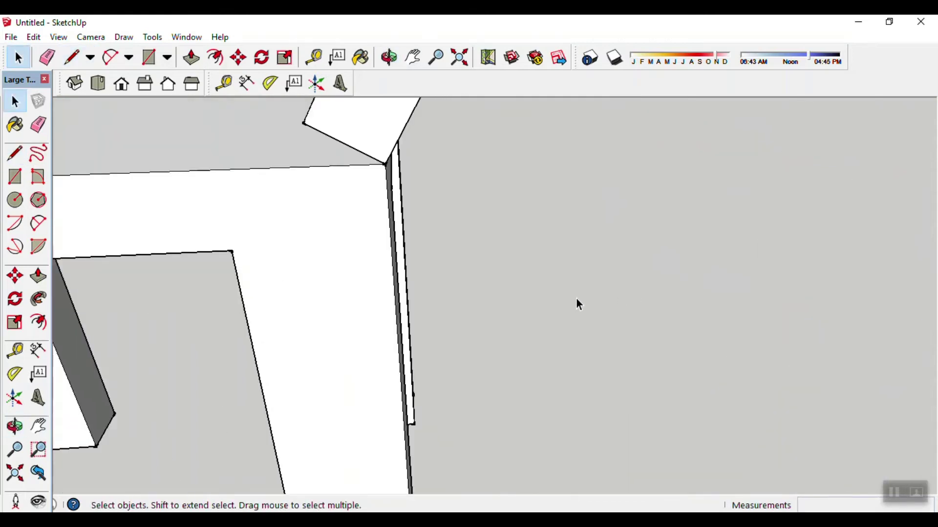
scroll(571, 293, down, 6)
middle_drag(565, 286, 567, 223)
Start and cancel further lines at the seat/back corner while moving in closer.
key(l)
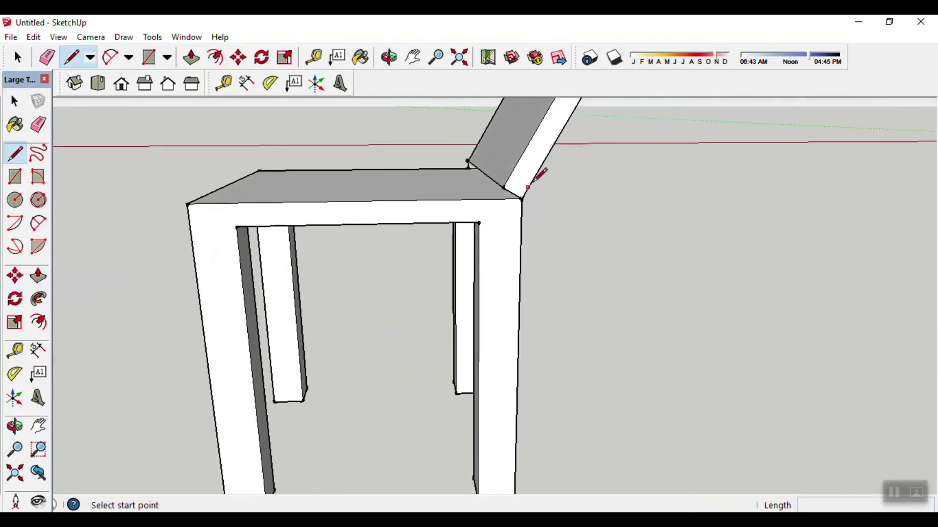
click(503, 188)
key(Escape)
mouse_move(508, 203)
middle_down()
mouse_move(492, 251)
mouse_move(854, 278)
mouse_move(615, 248)
mouse_move(747, 288)
middle_up()
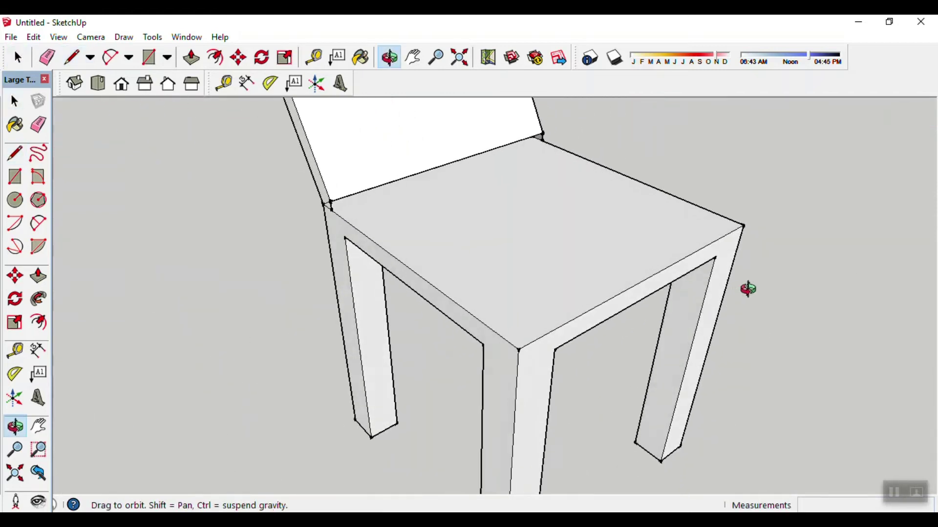
key(space)
scroll(472, 203, up, 5)
key(l)
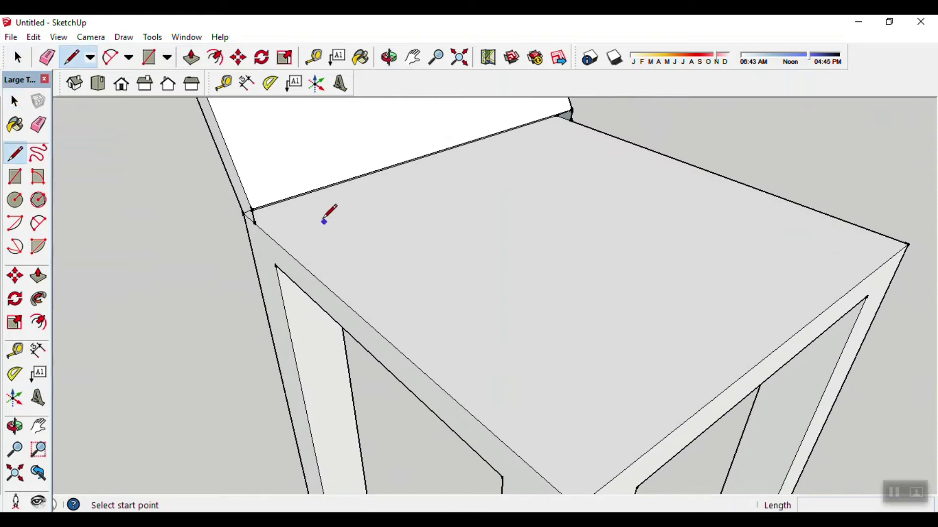
click(255, 223)
key(Escape)
key(space)
middle_drag(237, 314, 380, 251)
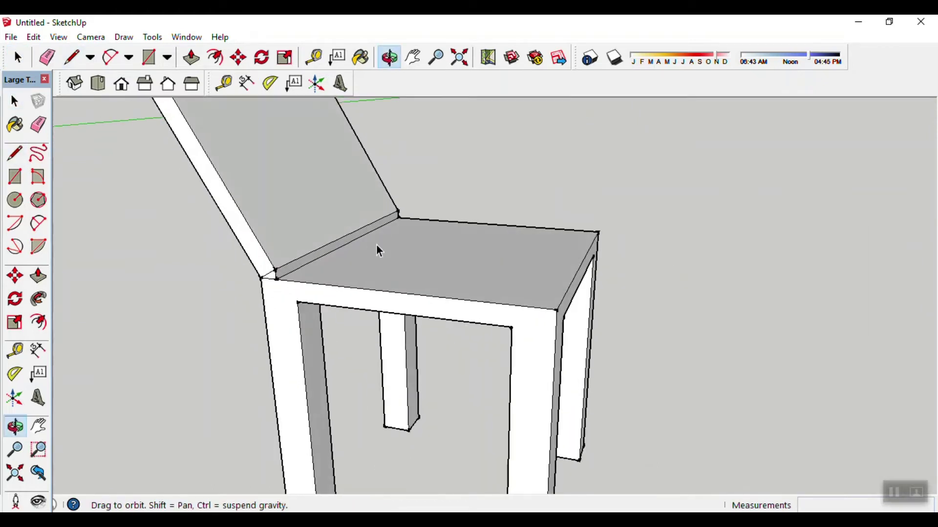
scroll(258, 301, up, 2)
Select the seat-edge face and backrest, then orbit around the chair to check it.
click(306, 239)
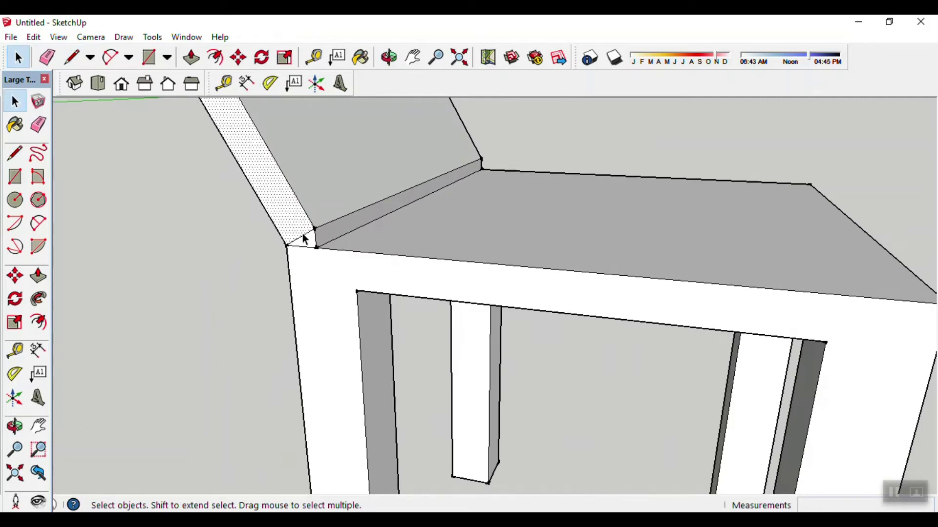
click(251, 265)
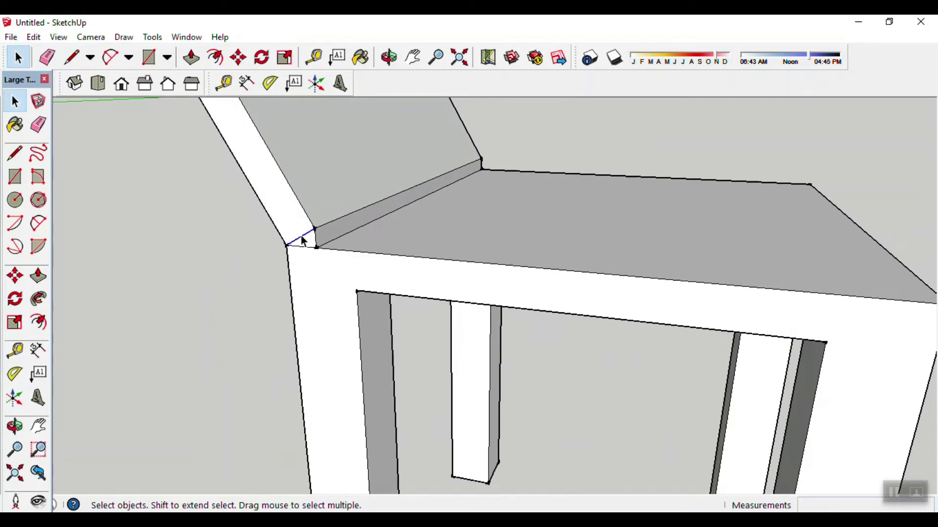
double_click(329, 223)
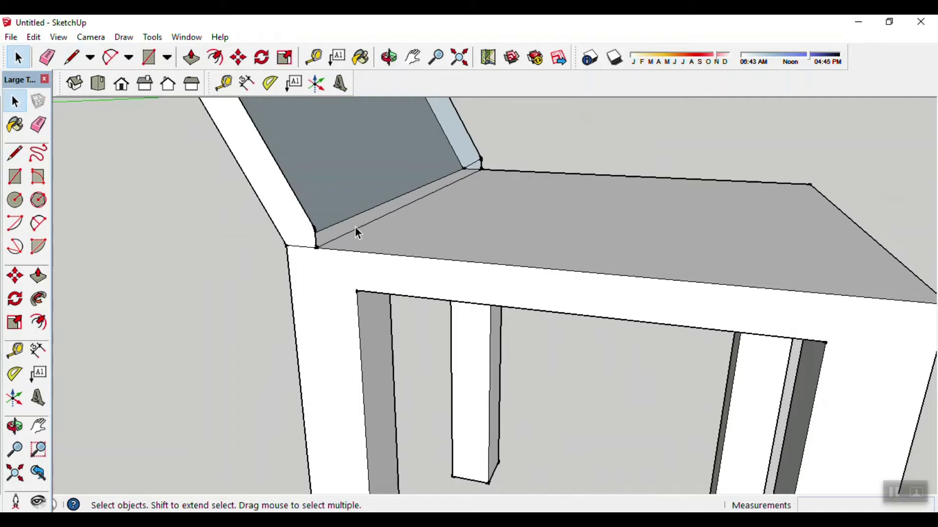
mouse_move(477, 222)
middle_down()
mouse_move(432, 247)
mouse_move(911, 318)
middle_up()
middle_drag(817, 298, 745, 337)
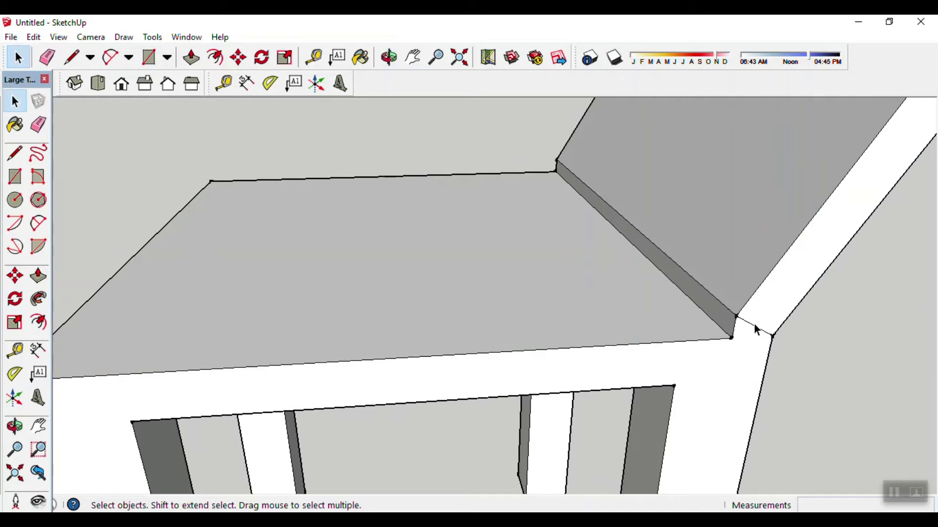
scroll(753, 323, down, 3)
scroll(848, 357, down, 2)
mouse_move(757, 365)
middle_down()
mouse_move(761, 334)
mouse_move(472, 222)
mouse_move(760, 197)
mouse_move(333, 289)
middle_up()
mouse_move(477, 271)
middle_down()
mouse_move(466, 259)
mouse_move(735, 180)
mouse_move(608, 288)
mouse_move(687, 265)
mouse_move(496, 322)
mouse_move(581, 214)
mouse_move(601, 379)
middle_up()
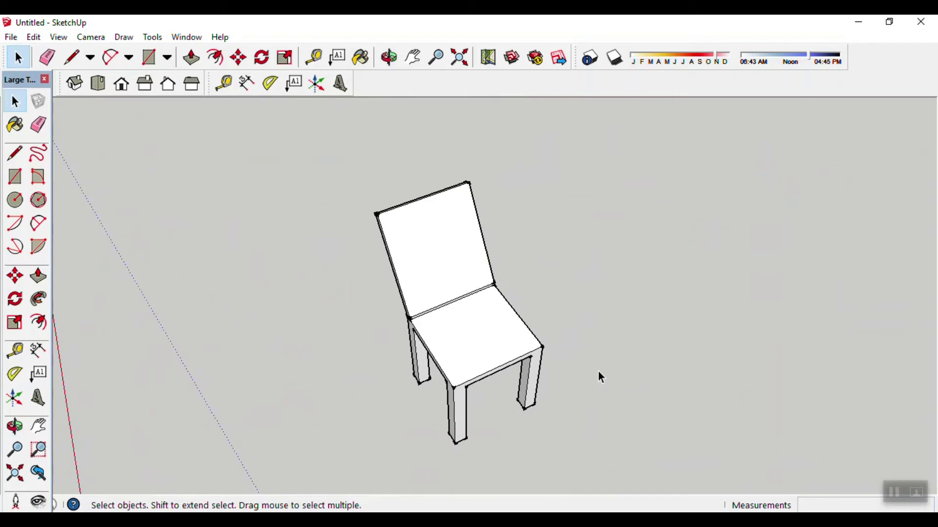
Offset the chair back face inward about 119 mm to frame an inner panel.
scroll(558, 259, up, 3)
mouse_move(557, 259)
middle_down()
mouse_move(492, 186)
mouse_move(562, 199)
middle_up()
scroll(572, 302, up, 2)
scroll(494, 264, down, 2)
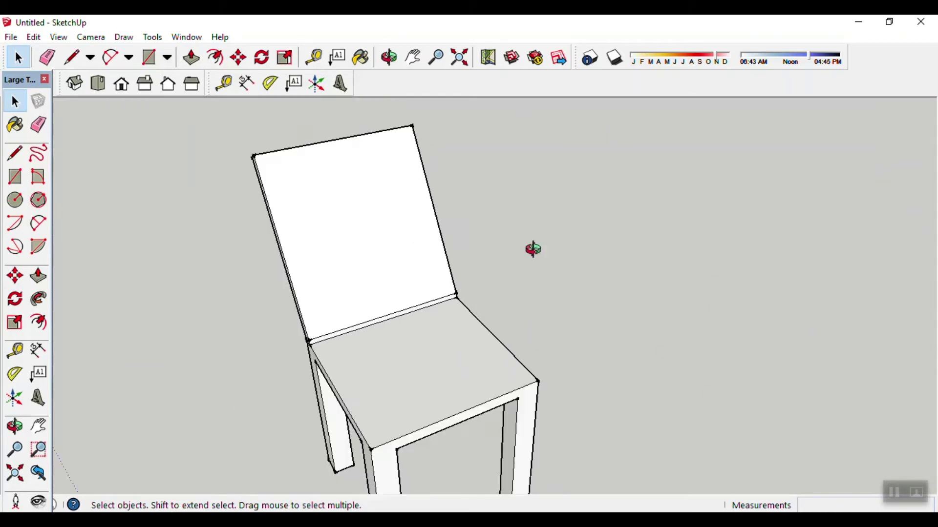
middle_drag(534, 249, 579, 255)
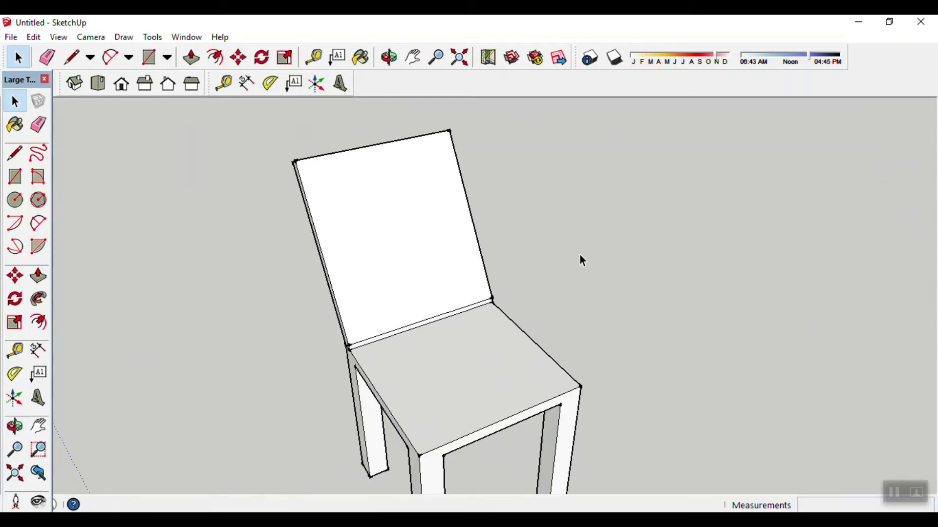
click(420, 233)
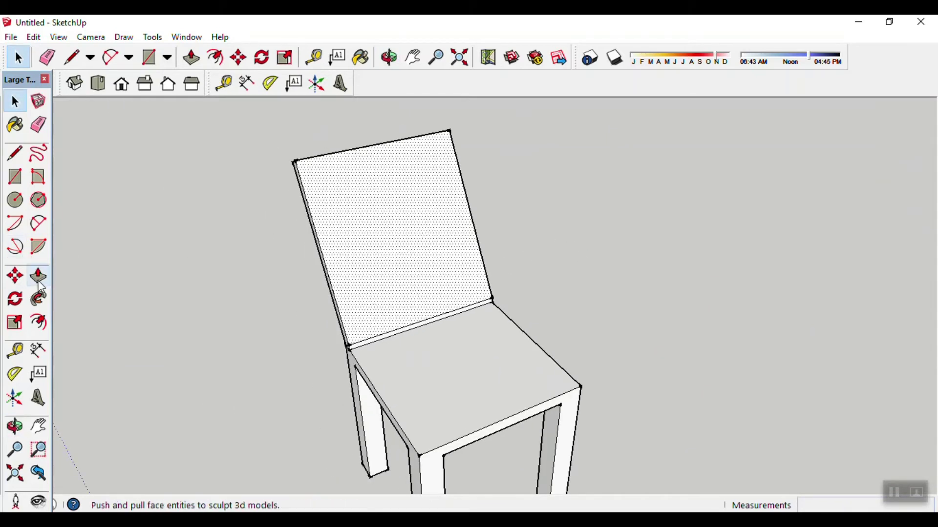
click(39, 322)
click(372, 218)
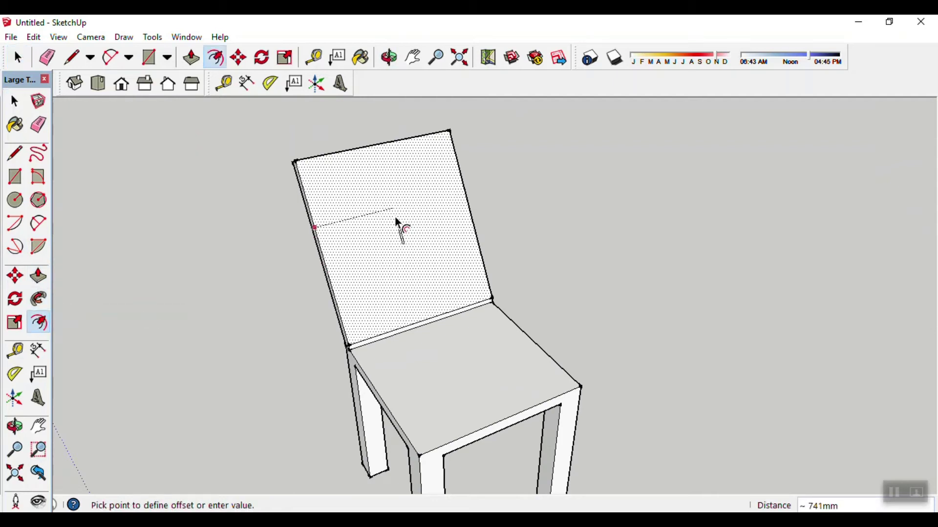
click(317, 189)
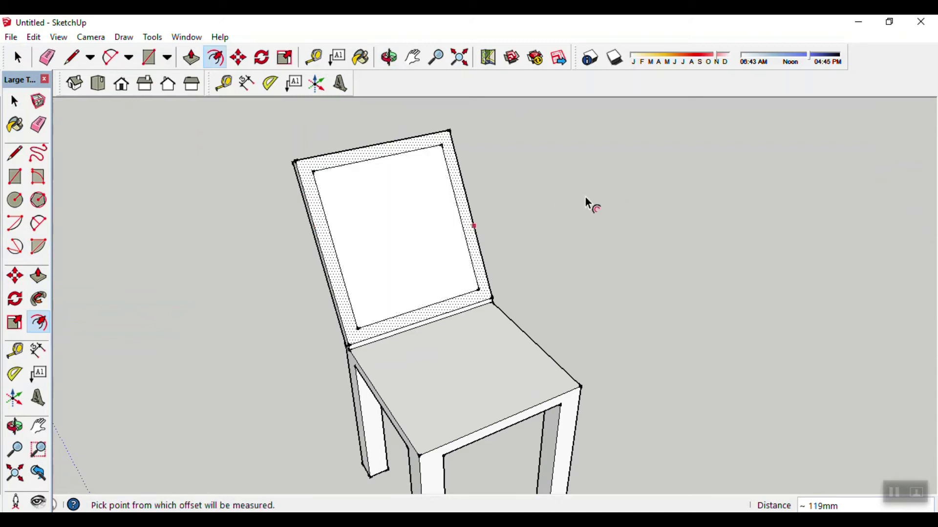
key(space)
middle_drag(655, 240, 630, 266)
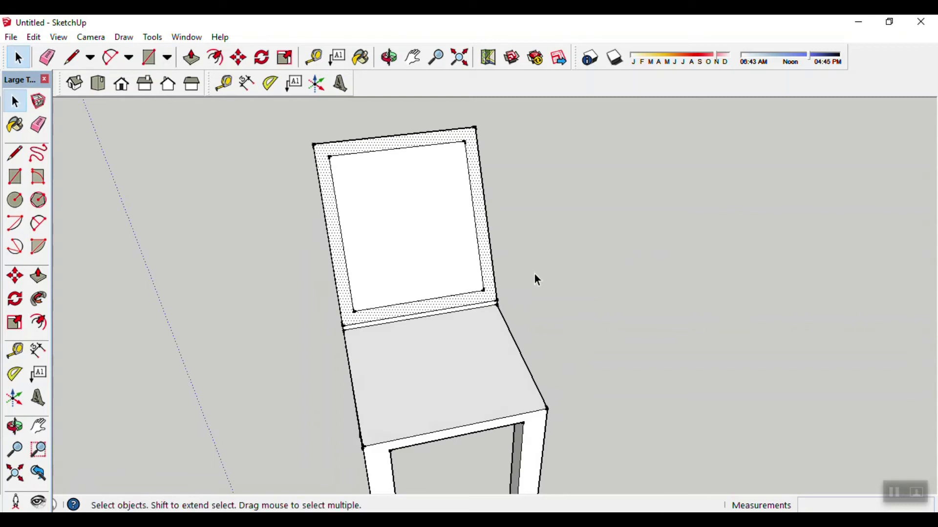
Draw three vertical lines across the chair back's inner panel, from bottom edge to top edge.
key(l)
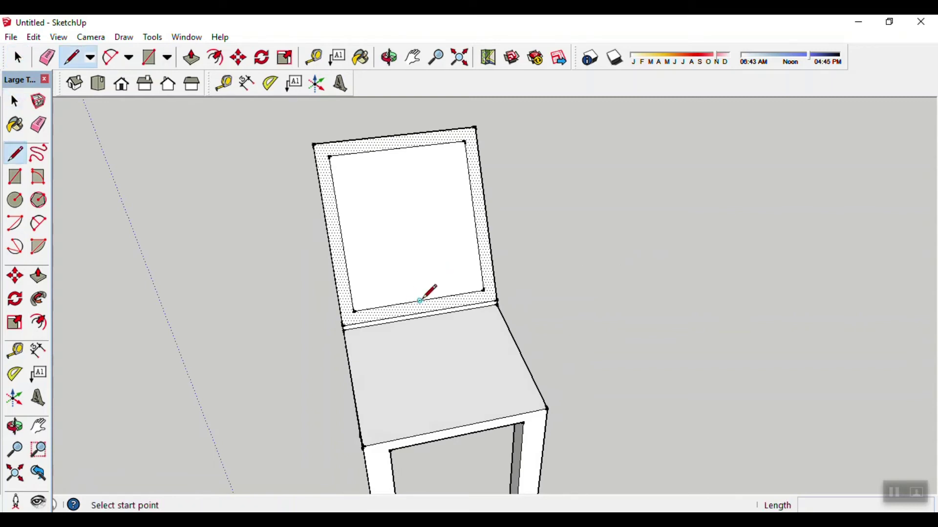
click(420, 301)
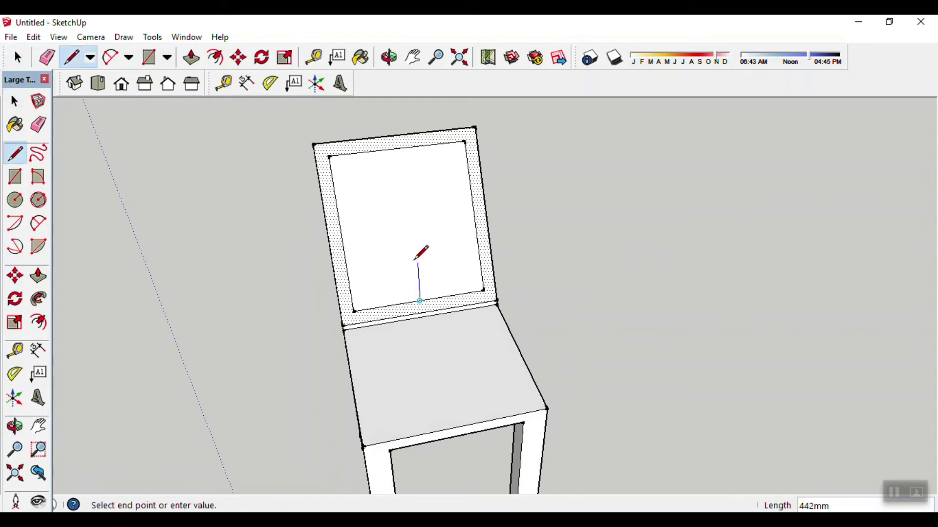
click(400, 149)
key(space)
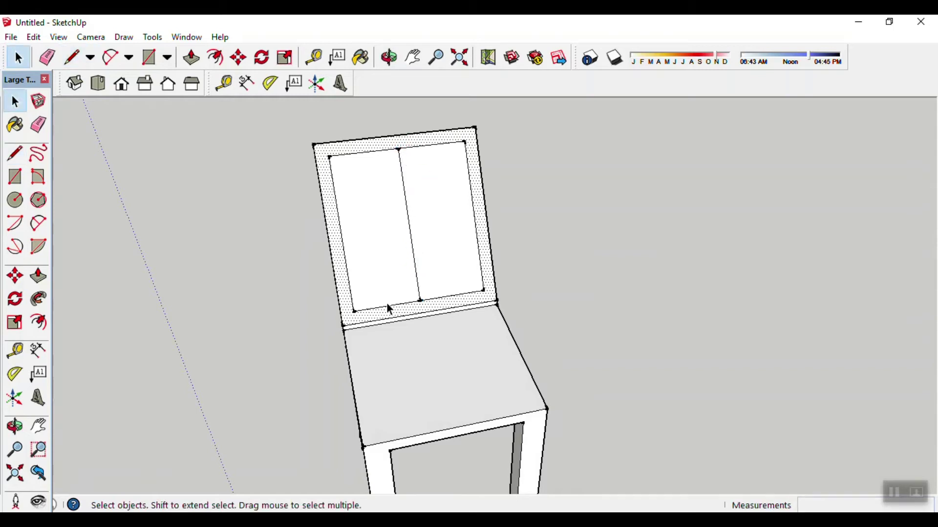
key(l)
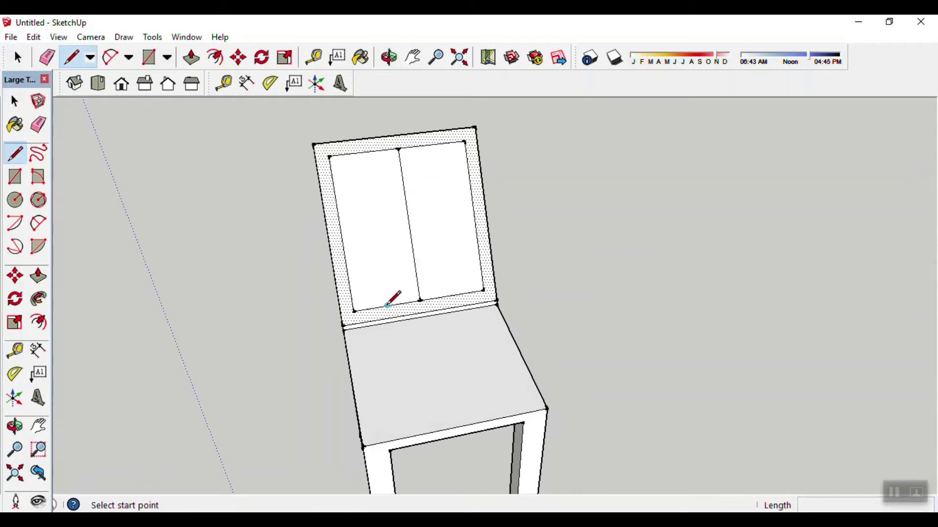
click(388, 307)
click(365, 152)
click(452, 295)
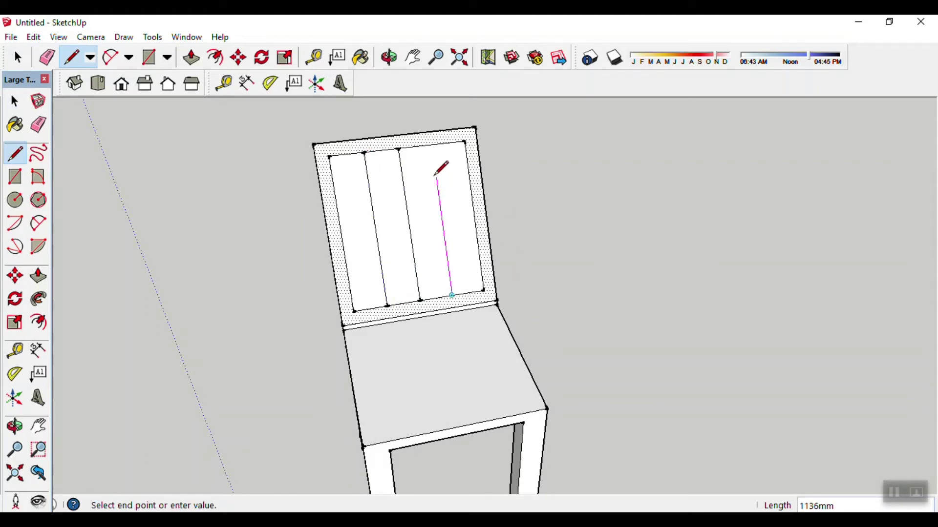
click(433, 144)
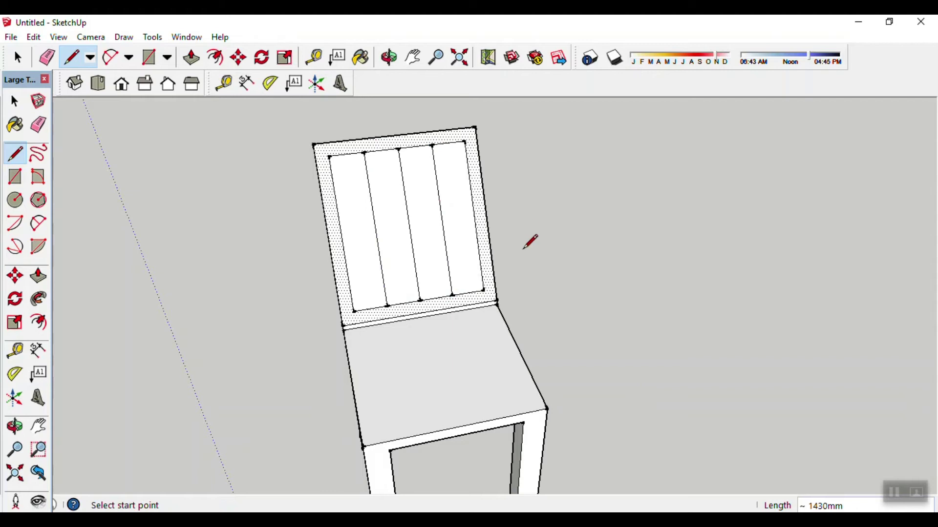
key(o)
mouse_move(521, 270)
mouse_down()
mouse_move(718, 126)
mouse_move(544, 257)
mouse_up()
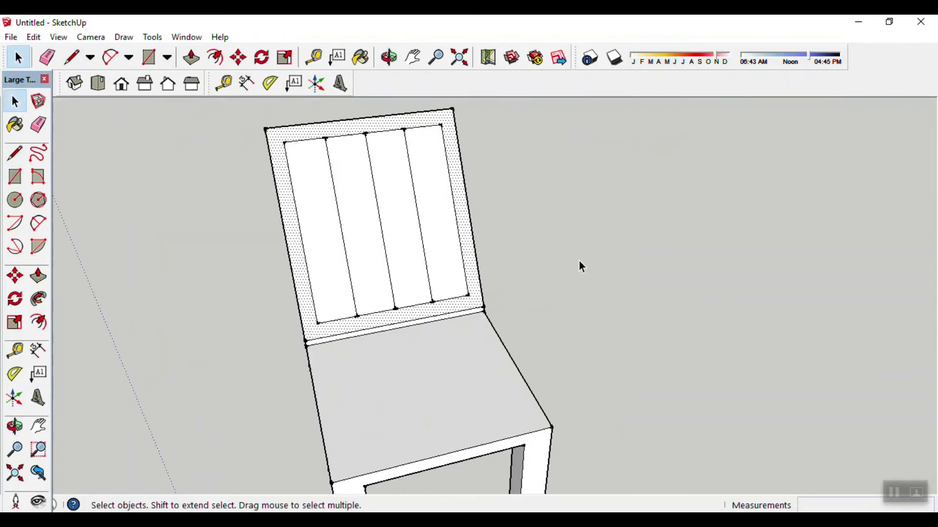
key(space)
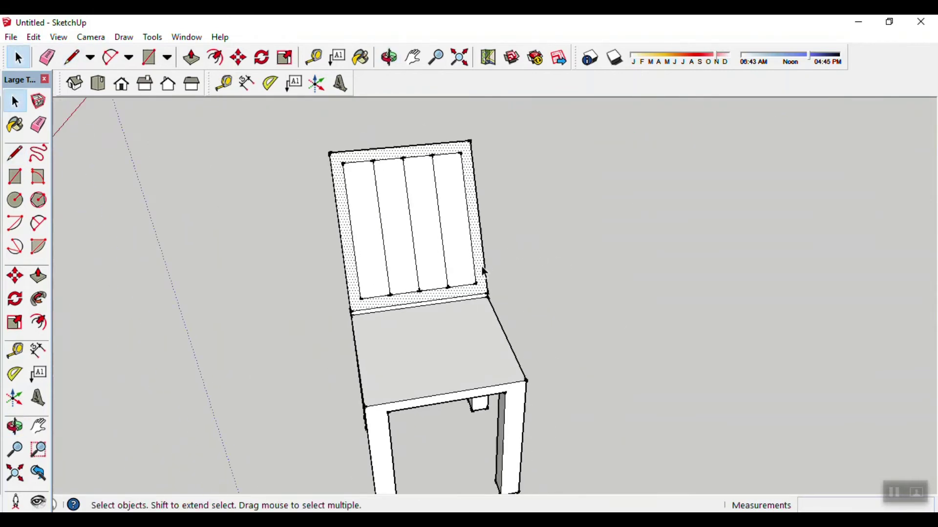
Draw four more vertical dividing lines, completing the eight narrow strips.
key(l)
click(375, 296)
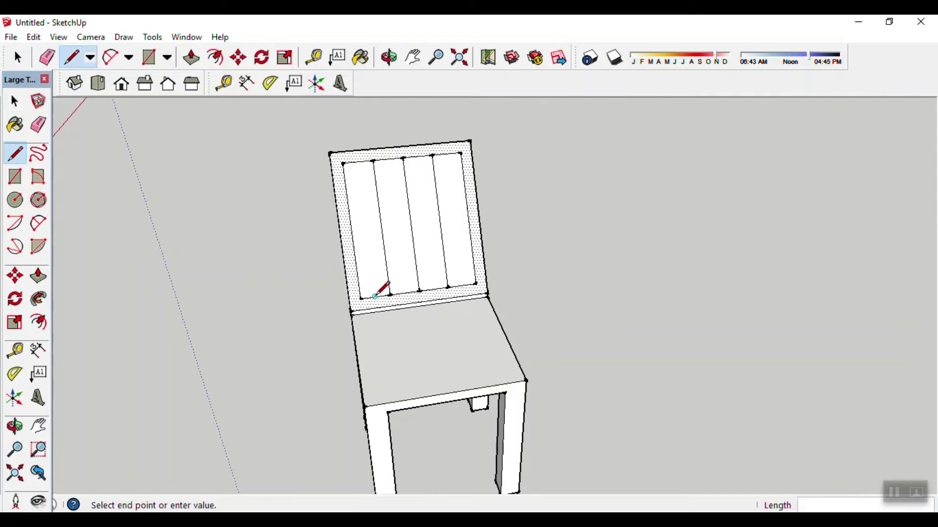
click(359, 162)
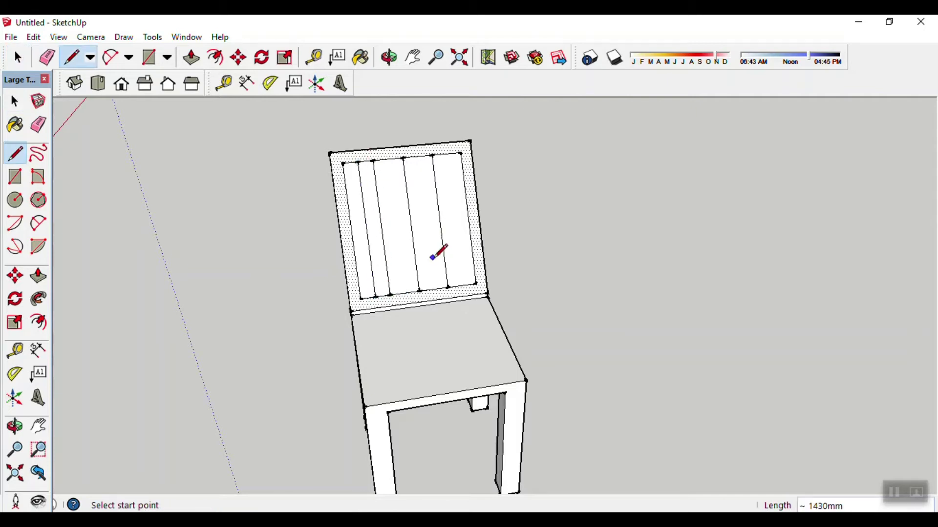
click(405, 293)
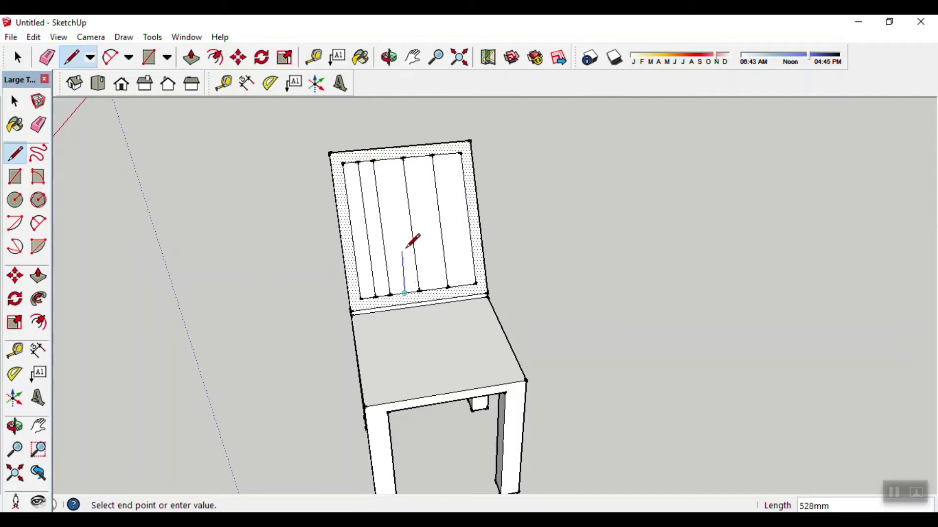
click(388, 160)
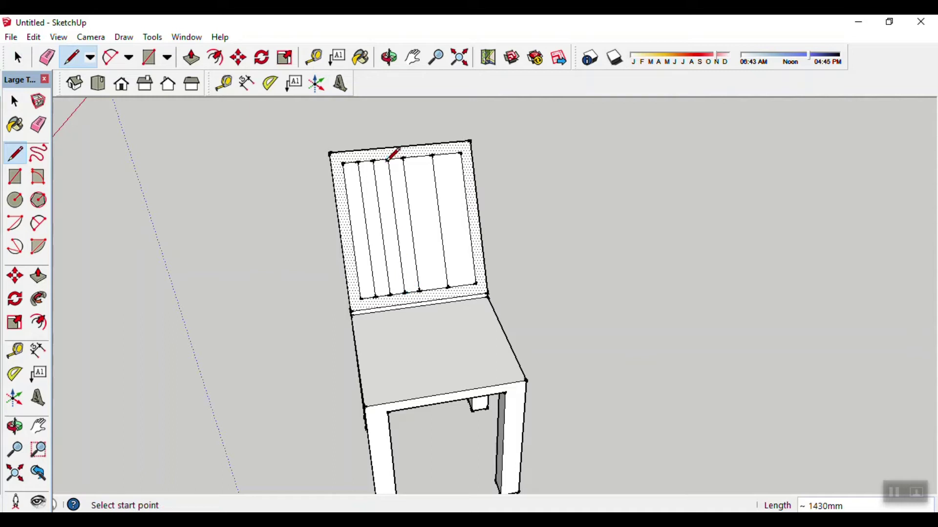
click(433, 288)
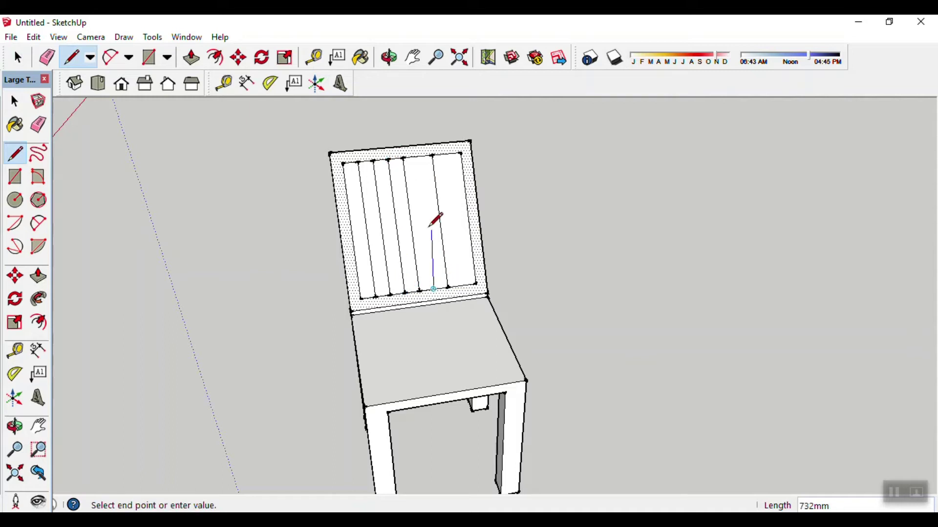
click(418, 157)
click(461, 286)
click(459, 154)
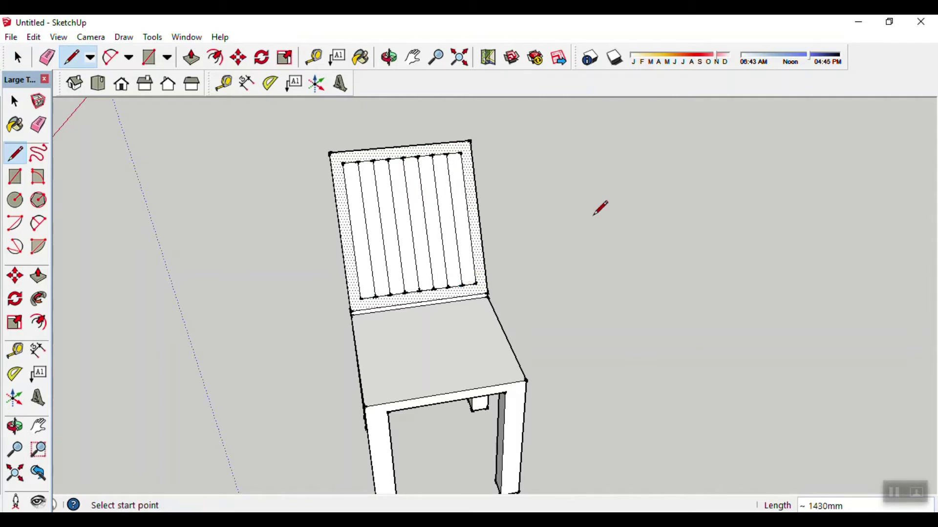
scroll(586, 312, up, 2)
scroll(537, 272, down, 2)
key(space)
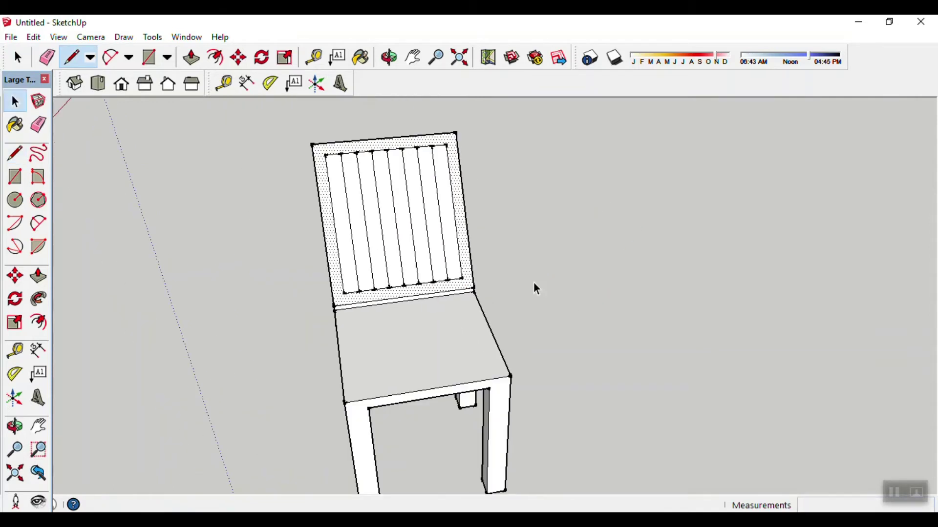
mouse_move(558, 262)
middle_down()
mouse_move(641, 354)
mouse_move(629, 381)
mouse_move(593, 292)
mouse_move(631, 327)
middle_up()
scroll(642, 354, up, 2)
scroll(641, 355, up, 2)
scroll(593, 292, down, 2)
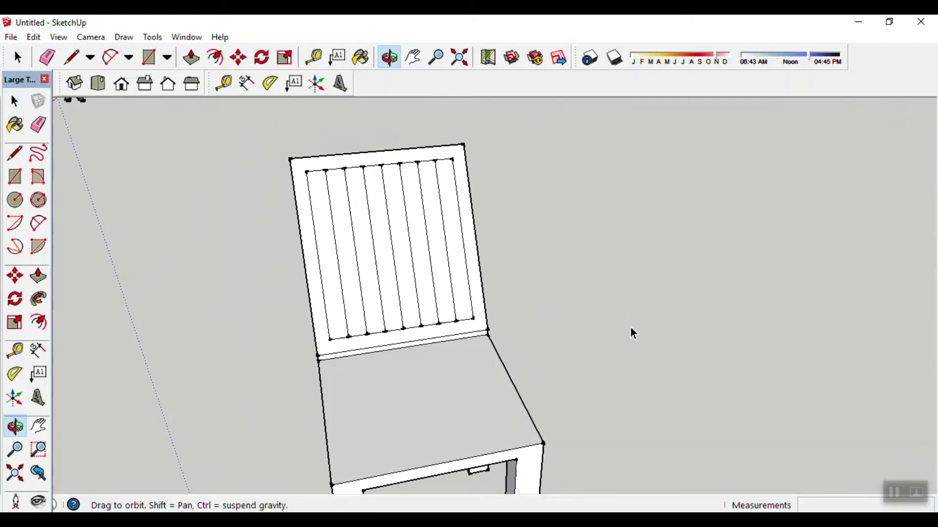
Push the three leftmost alternate backrest strips inward to open slat gaps.
key(p)
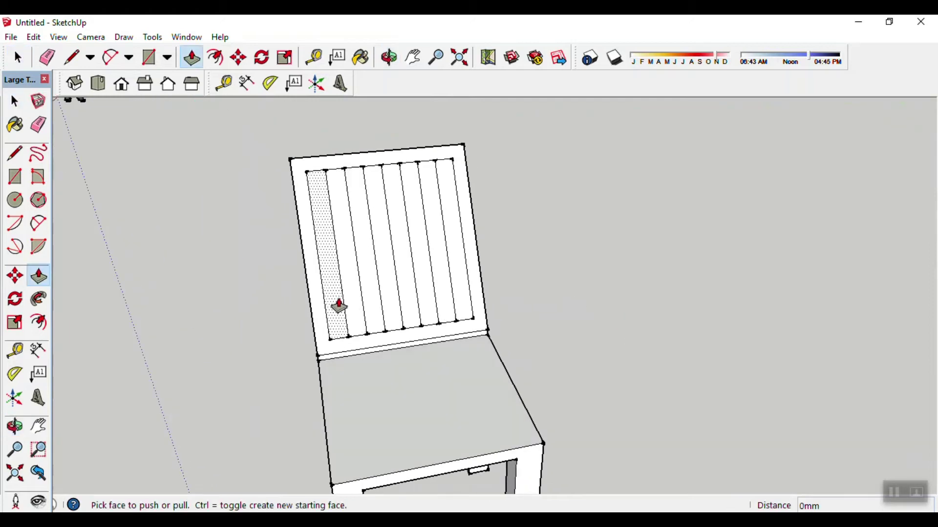
click(339, 306)
click(333, 290)
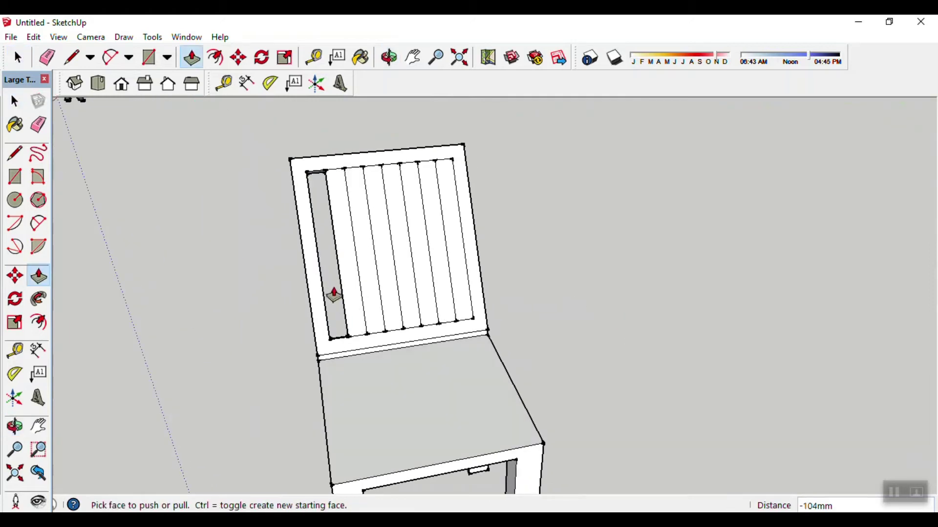
click(376, 313)
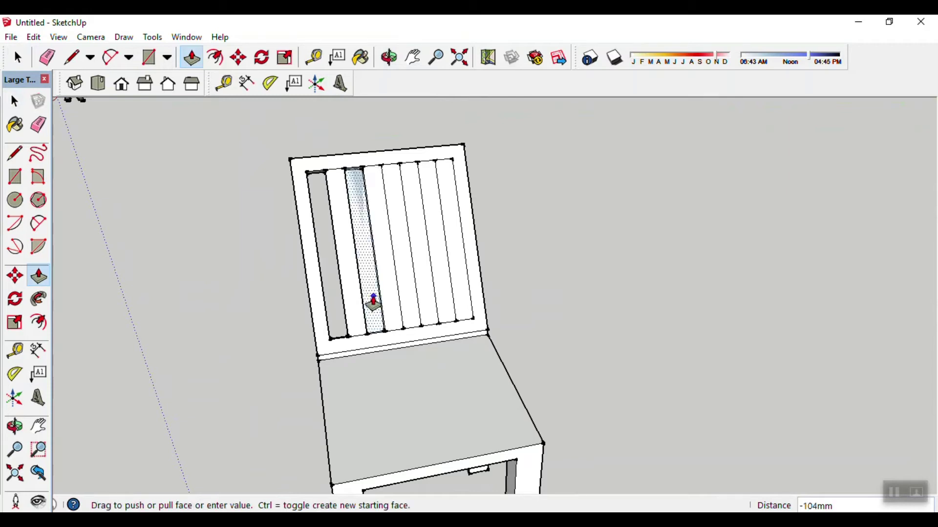
click(369, 297)
click(406, 307)
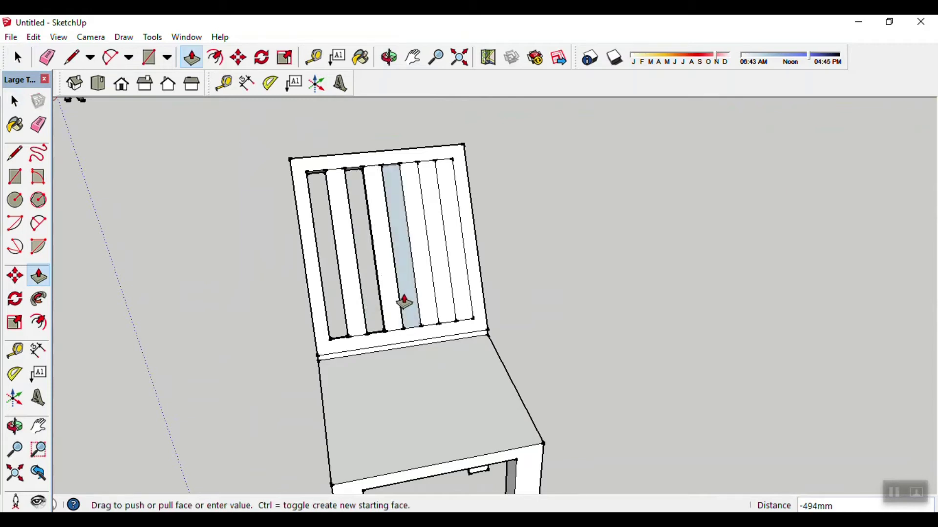
click(404, 303)
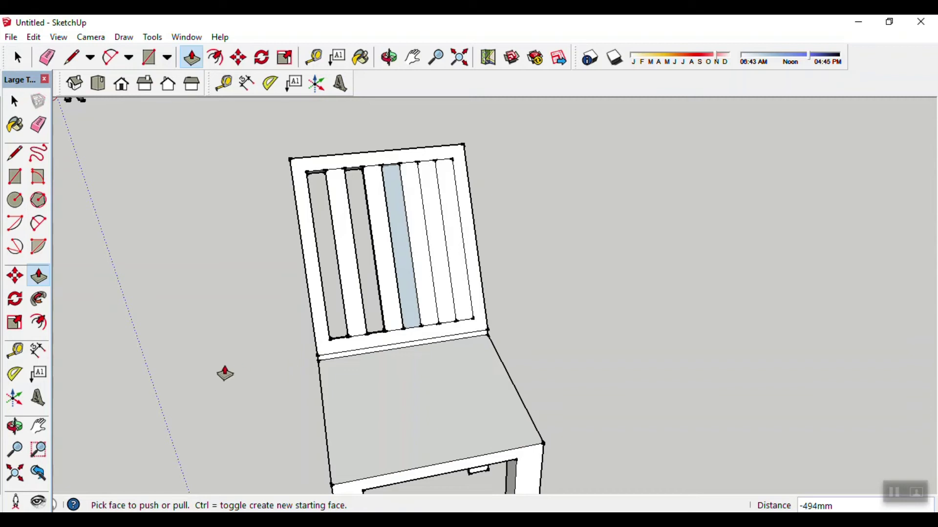
mouse_move(235, 371)
middle_down()
mouse_move(245, 359)
mouse_move(675, 286)
mouse_move(693, 254)
mouse_move(415, 335)
mouse_move(239, 359)
middle_up()
key(space)
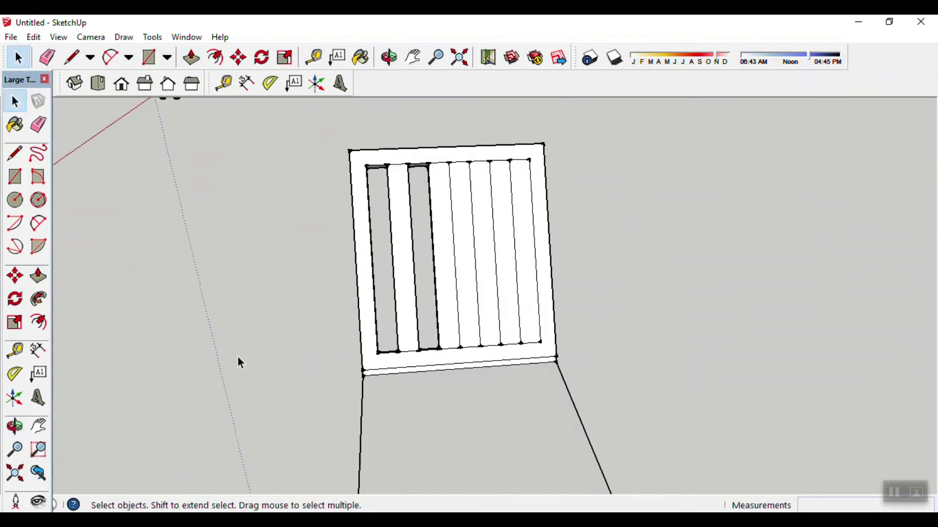
Recess the middle and remaining alternate strips, cancelling one mistaken outward pull.
key(p)
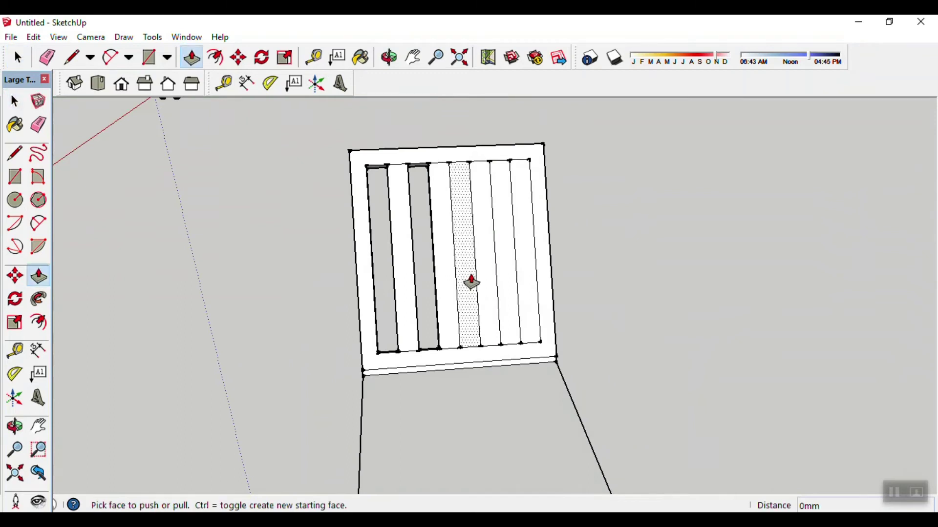
click(464, 281)
click(462, 307)
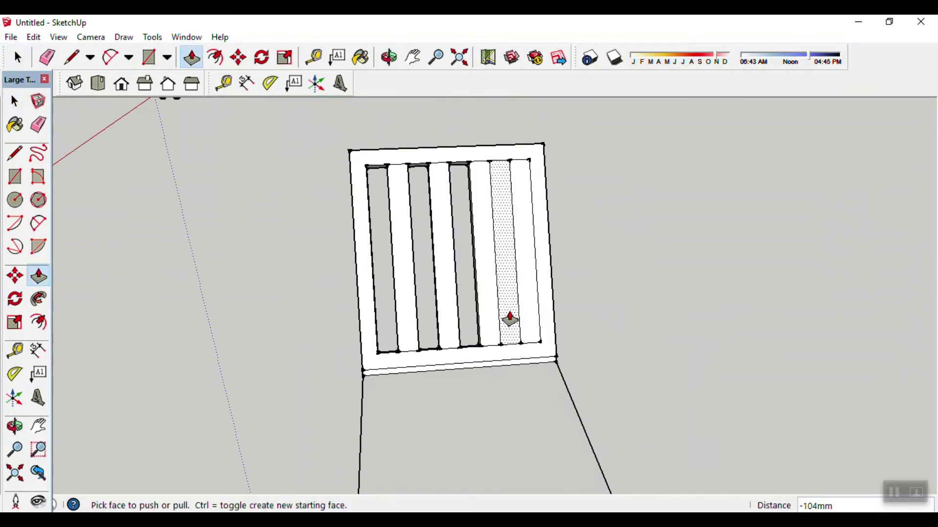
click(506, 307)
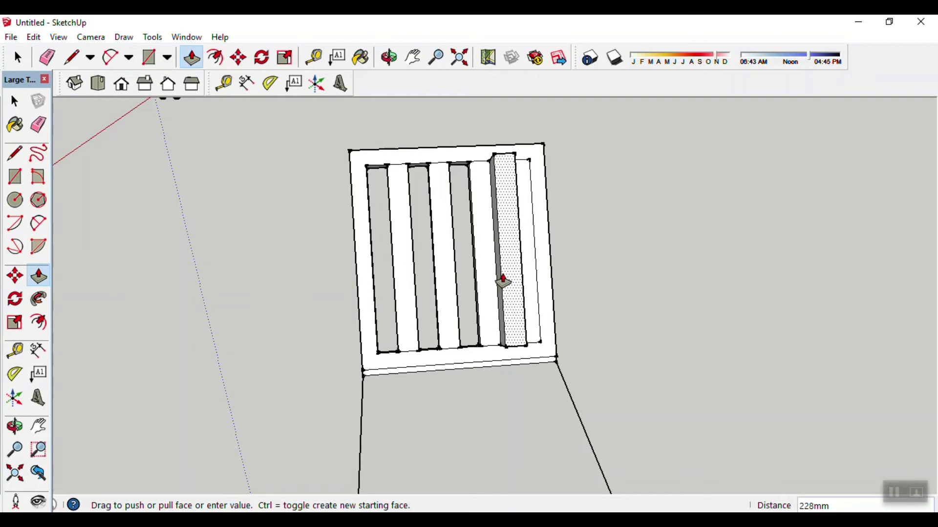
scroll(503, 281, down, 1)
key(space)
scroll(511, 269, up, 1)
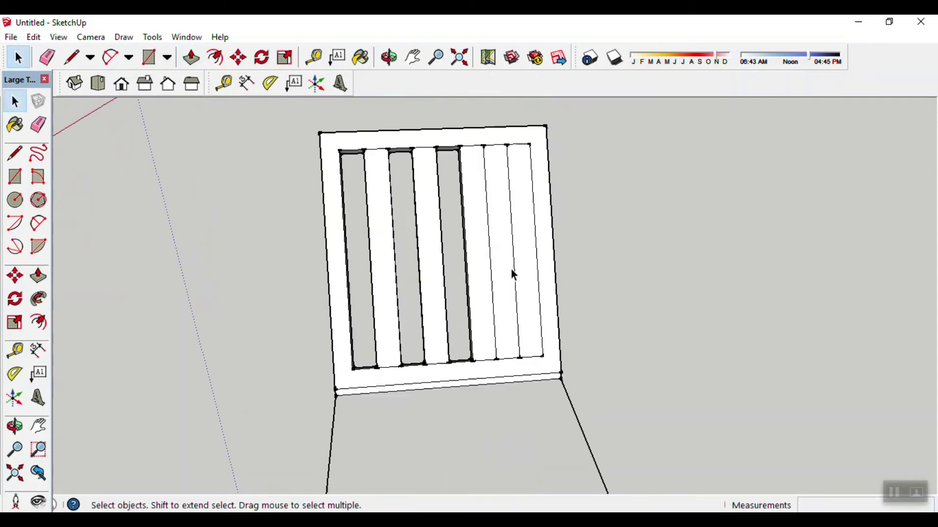
scroll(511, 269, up, 2)
key(p)
click(493, 272)
click(492, 308)
scroll(541, 312, down, 2)
scroll(610, 305, down, 1)
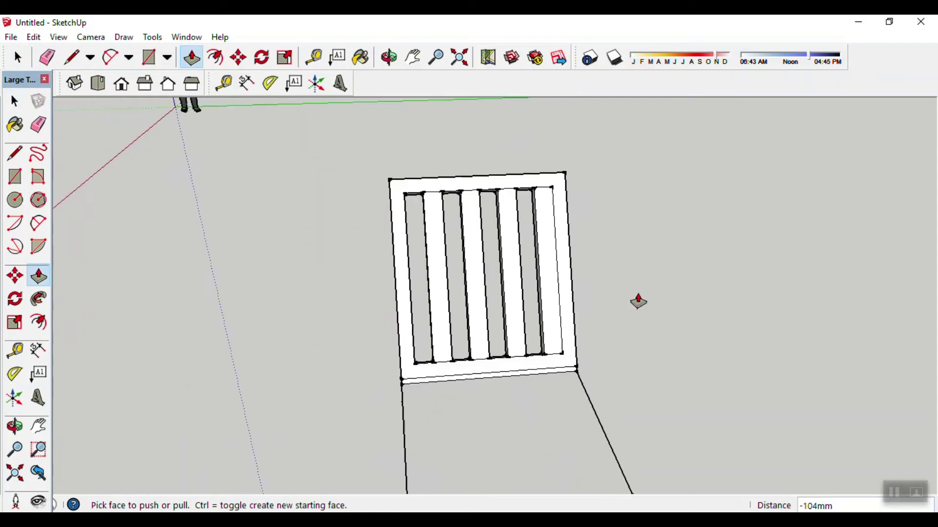
key(space)
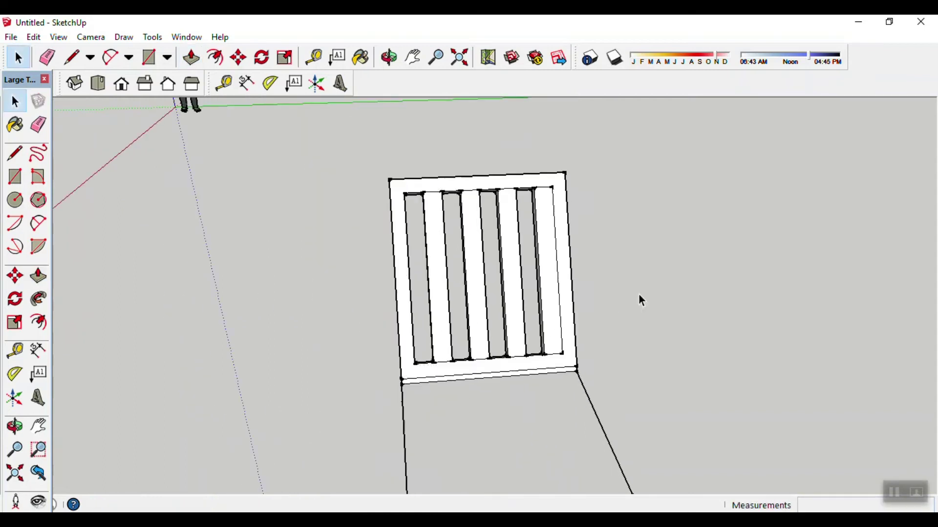
scroll(639, 296, down, 1)
scroll(598, 281, up, 1)
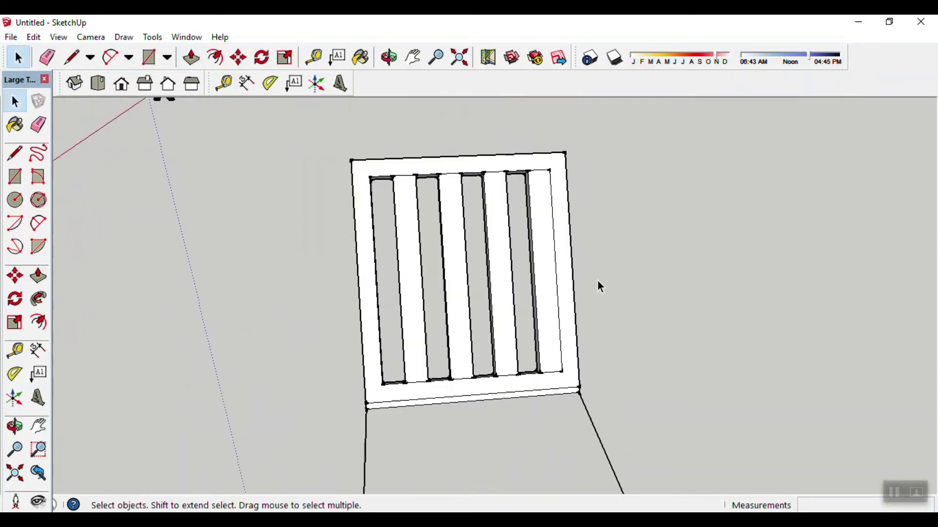
Draw a vertical edge in the back's right opening to split off a narrow strip.
key(l)
scroll(620, 271, up, 2)
scroll(601, 235, down, 1)
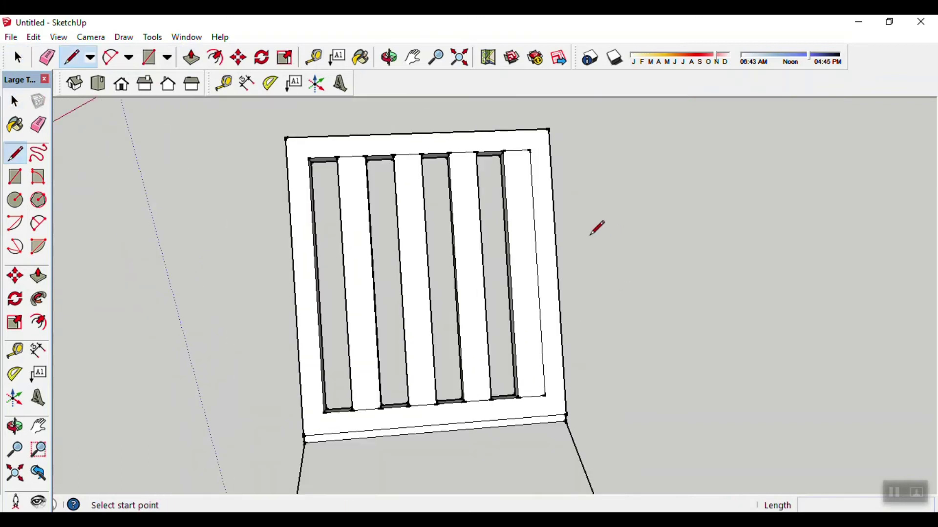
click(532, 396)
click(516, 151)
key(space)
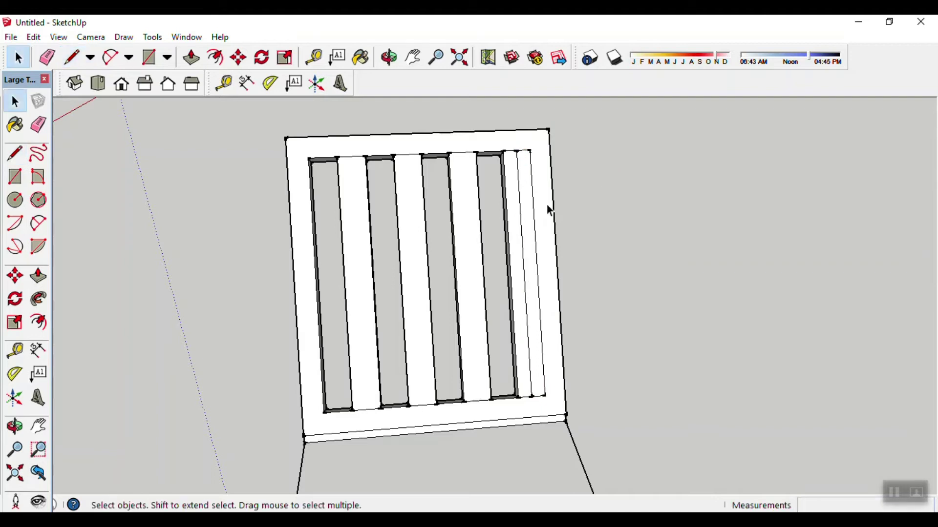
Push the narrow right strip inward to open the final slat gap.
key(p)
click(521, 206)
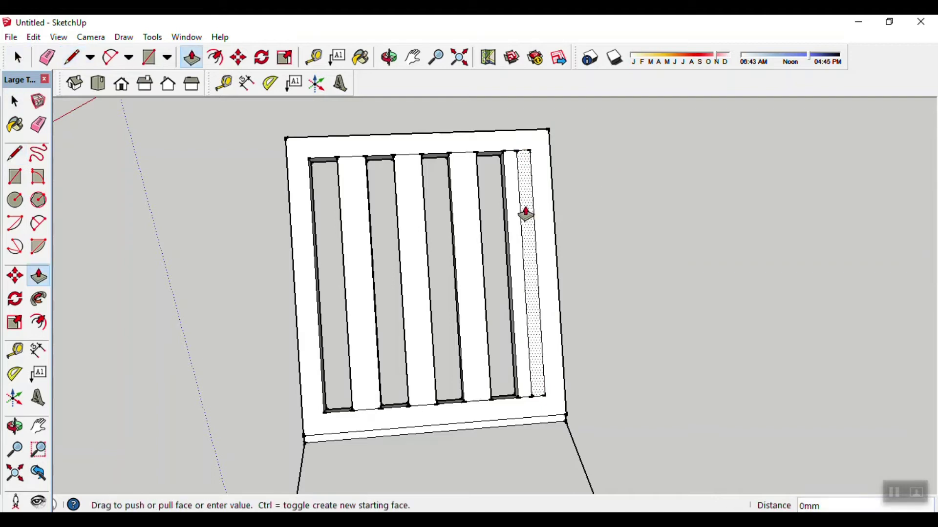
click(524, 219)
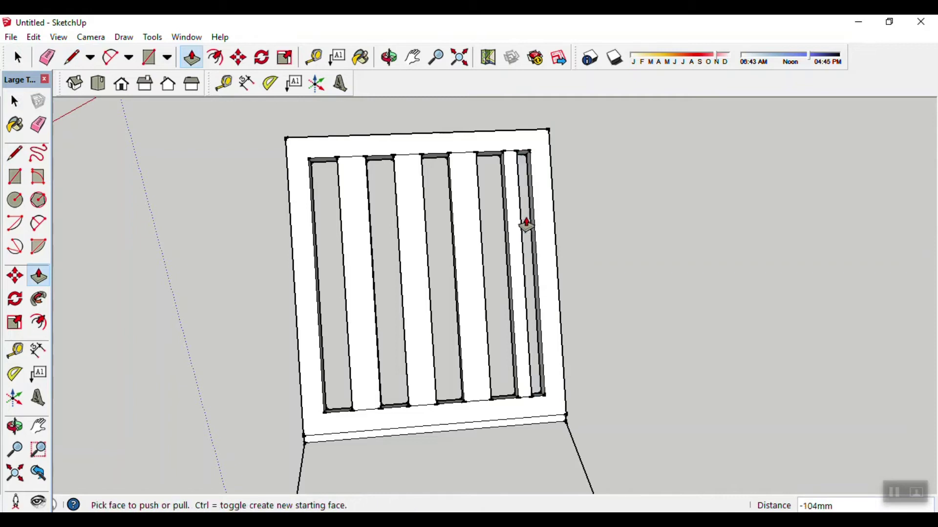
key(space)
scroll(637, 266, down, 3)
mouse_move(639, 264)
middle_down()
mouse_move(527, 329)
mouse_move(592, 364)
mouse_move(379, 398)
mouse_move(632, 253)
mouse_move(324, 423)
mouse_move(548, 405)
mouse_move(623, 421)
mouse_move(493, 315)
middle_up()
scroll(548, 405, down, 2)
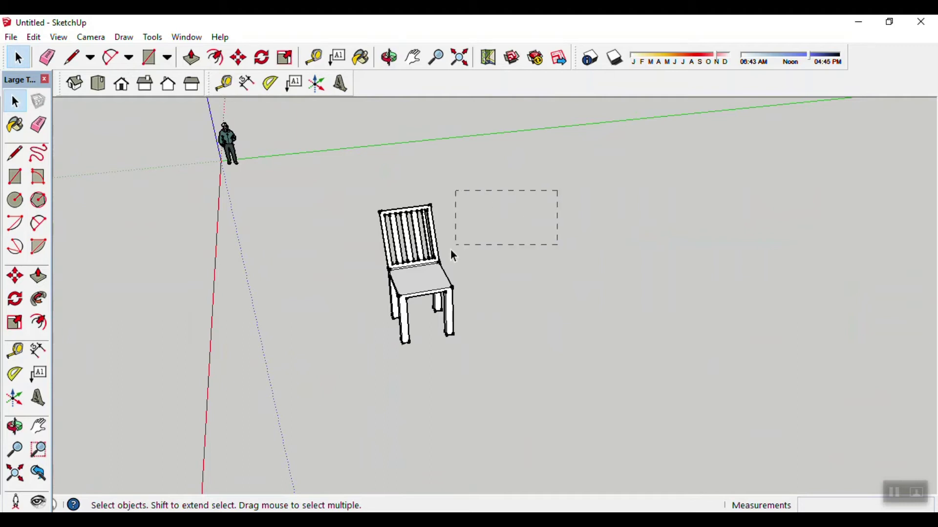
Make the whole selected chair into a component named 'Chair'.
drag(452, 252, 335, 345)
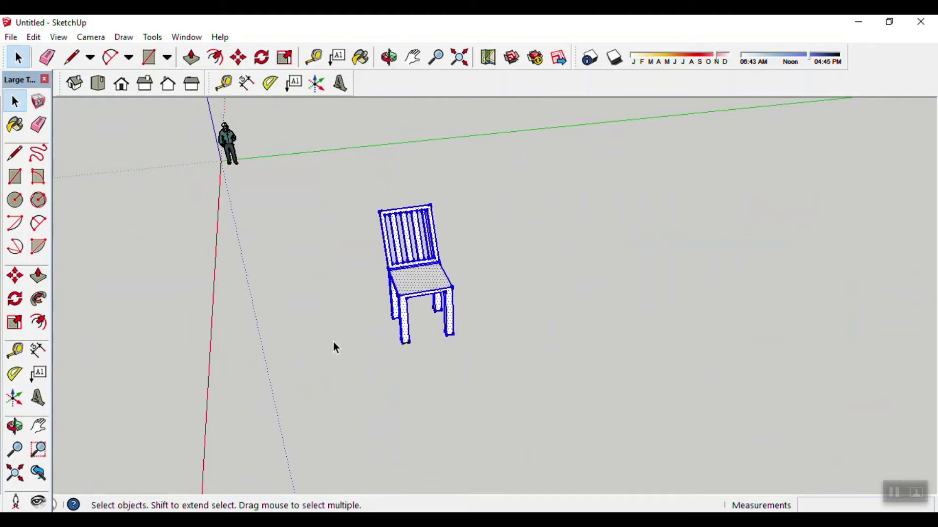
click(776, 291)
drag(353, 339, 331, 367)
right_click(405, 278)
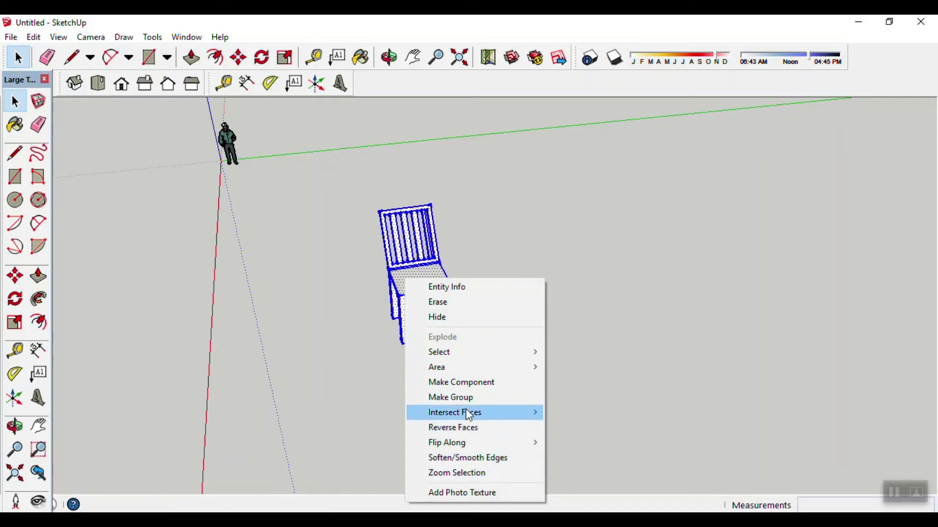
click(468, 384)
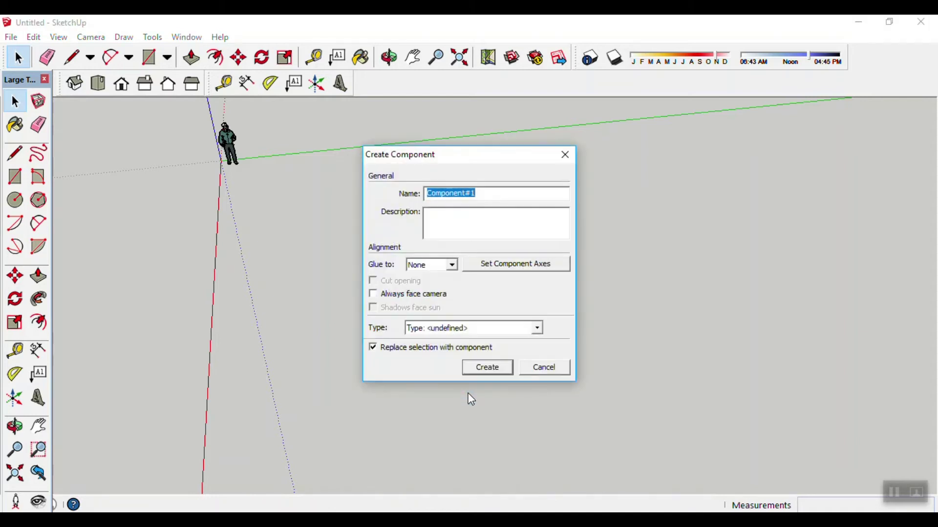
key(BackSpace)
text(Chair)
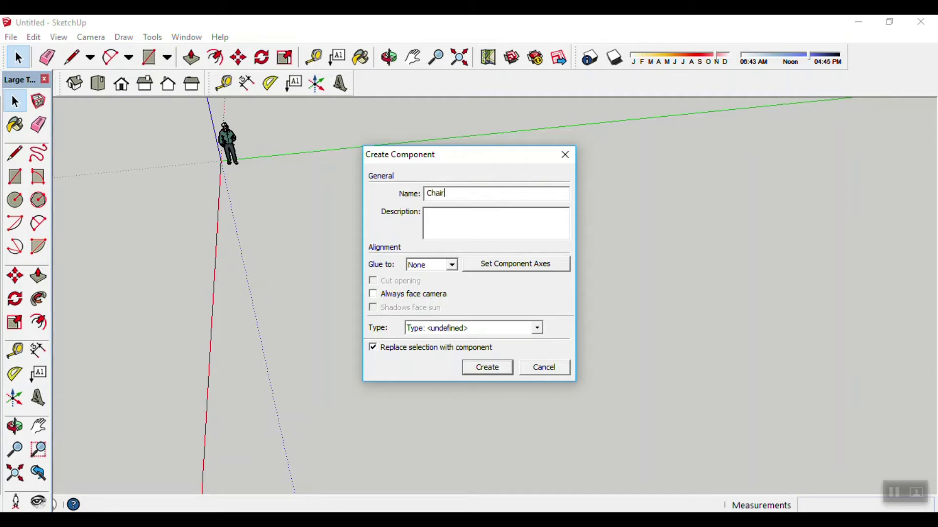
key(Return)
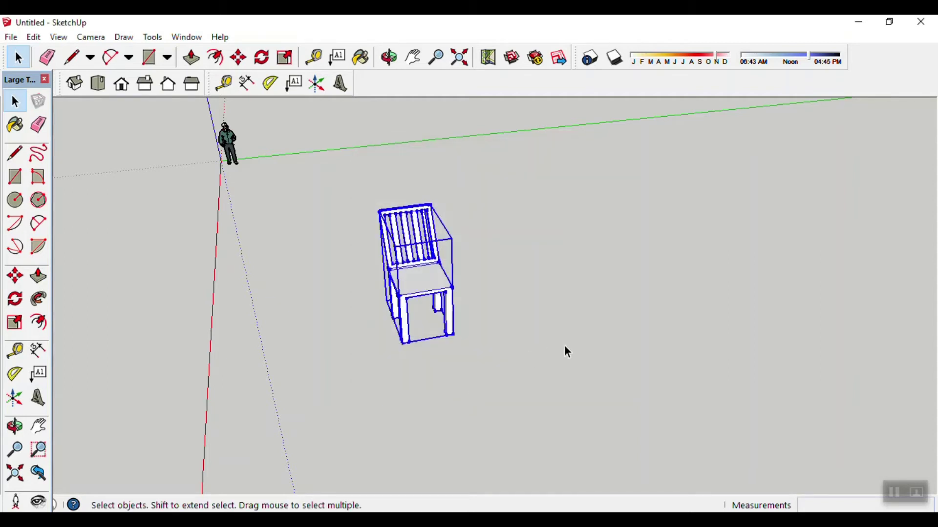
Move the Chair component up and to the right.
click(565, 346)
click(443, 322)
key(m)
click(457, 332)
click(743, 284)
Draw an edge joining the bottoms of the chair's two front legs.
key(space)
mouse_move(738, 359)
middle_down()
mouse_move(430, 364)
mouse_move(423, 379)
middle_up()
scroll(469, 363, down, 3)
scroll(455, 377, up, 2)
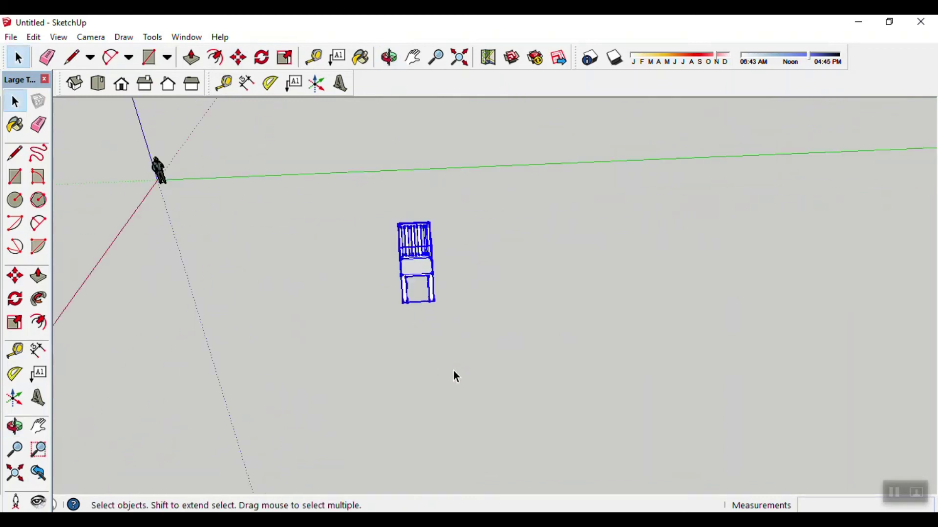
scroll(459, 372, up, 1)
click(455, 361)
mouse_move(452, 369)
middle_down()
mouse_move(432, 367)
mouse_move(516, 368)
middle_up()
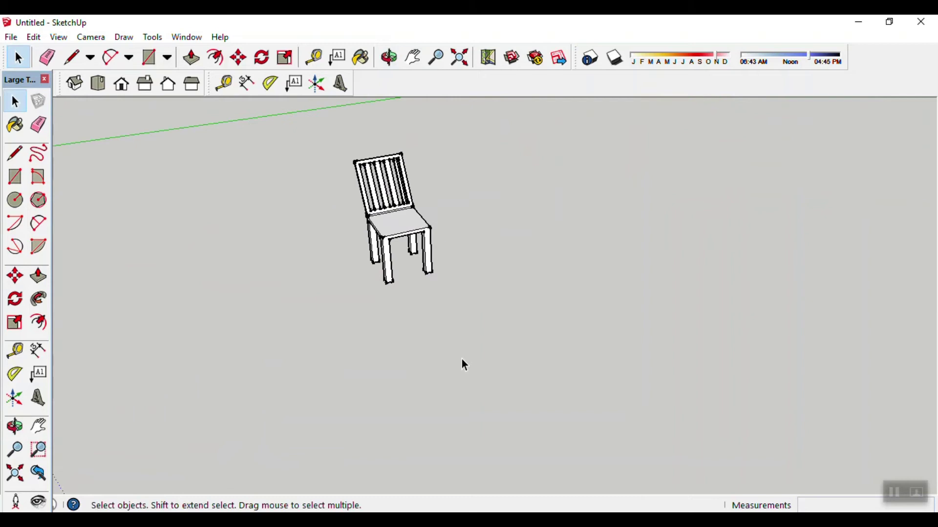
key(c)
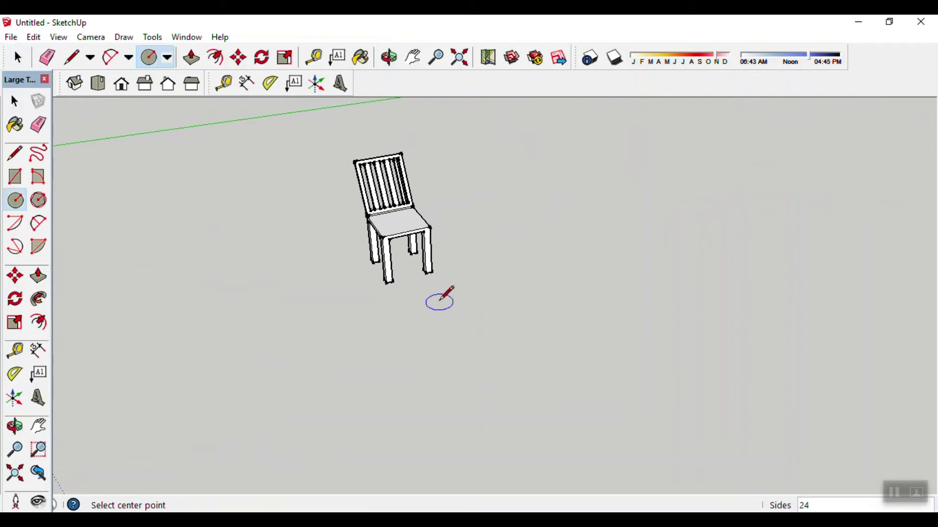
key(l)
scroll(468, 304, up, 3)
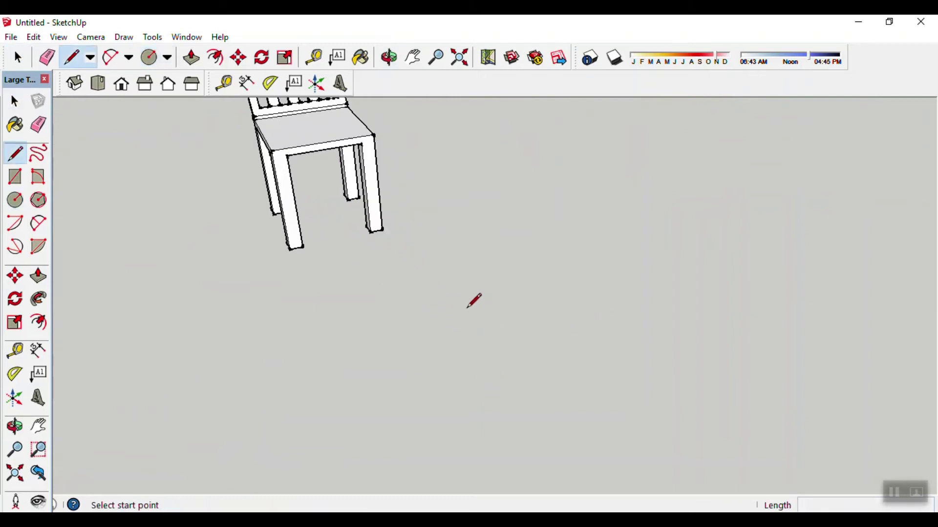
scroll(376, 230, up, 2)
scroll(379, 212, up, 1)
scroll(381, 208, up, 1)
click(376, 209)
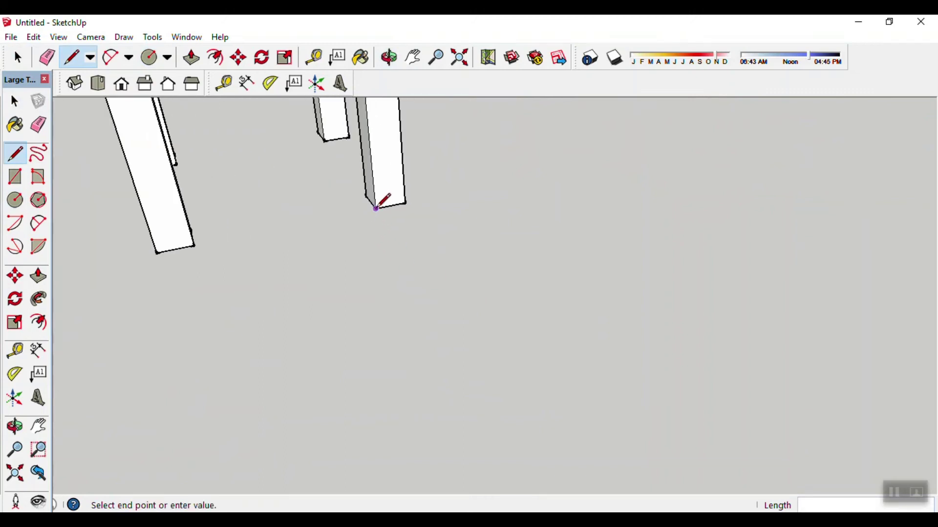
click(194, 245)
key(space)
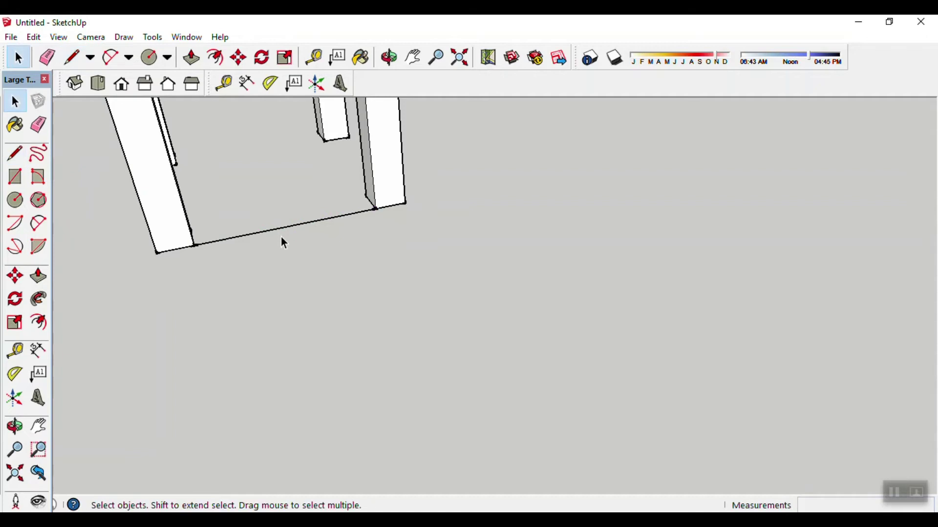
Draw a long line from that edge's midpoint running out in front of the chair.
key(l)
click(287, 227)
scroll(346, 296, down, 1)
scroll(347, 296, down, 3)
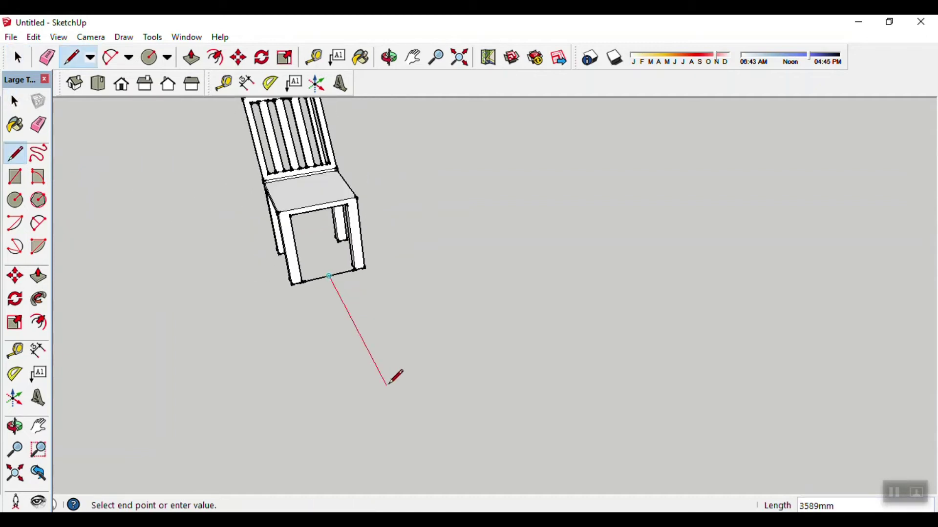
scroll(393, 379, down, 1)
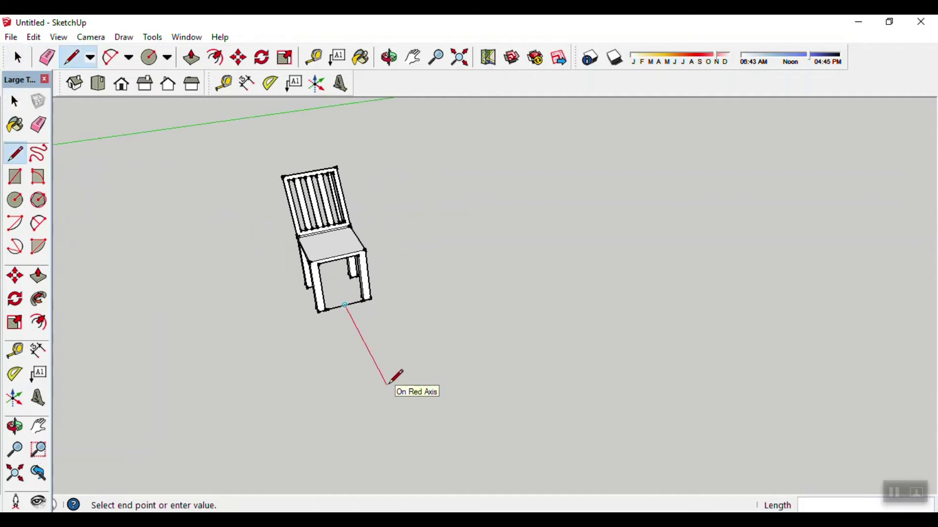
click(416, 441)
key(space)
scroll(468, 432, down, 1)
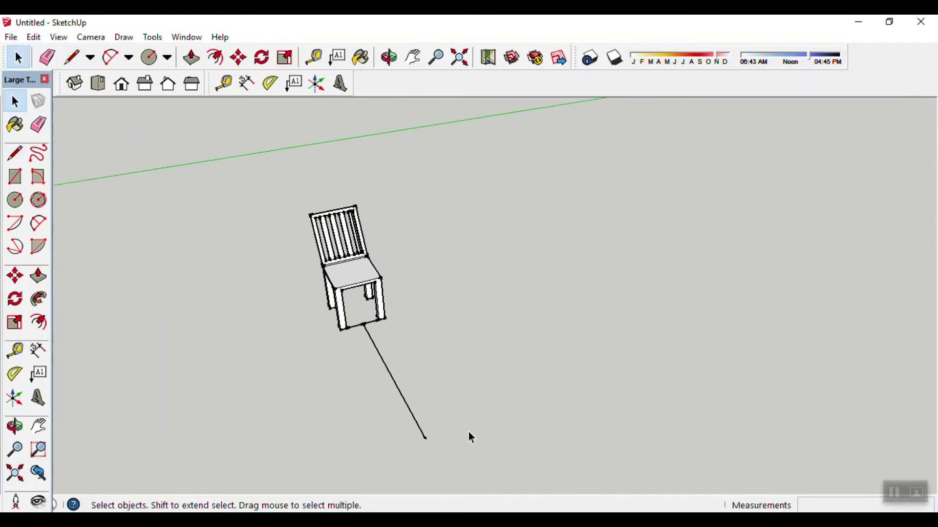
scroll(445, 364, up, 1)
click(322, 215)
click(477, 265)
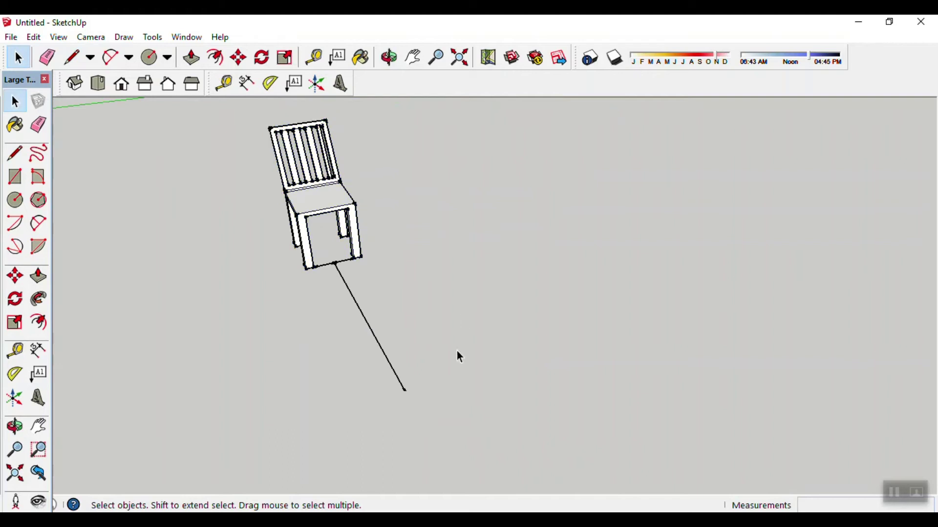
Draw a large circle centred on the line's far end with its rim at the chair's front.
key(c)
click(405, 391)
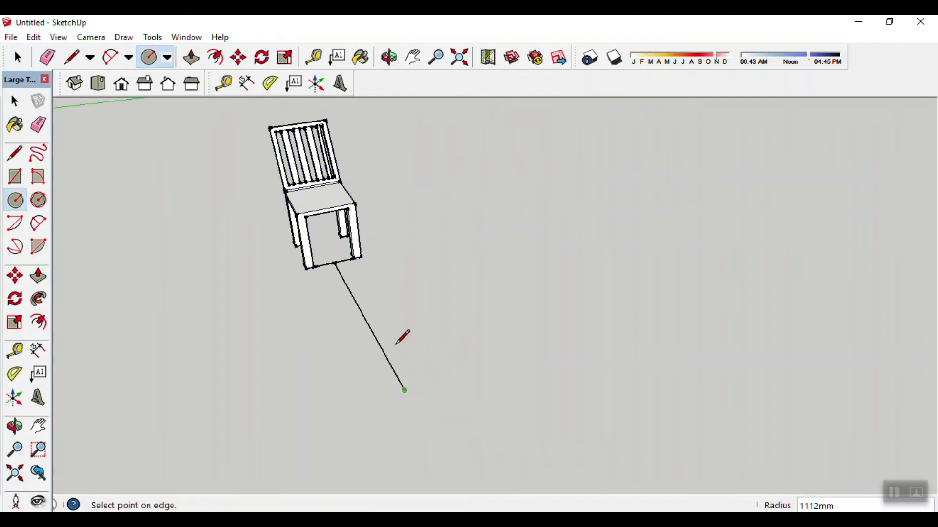
click(346, 260)
key(space)
scroll(479, 327, down, 2)
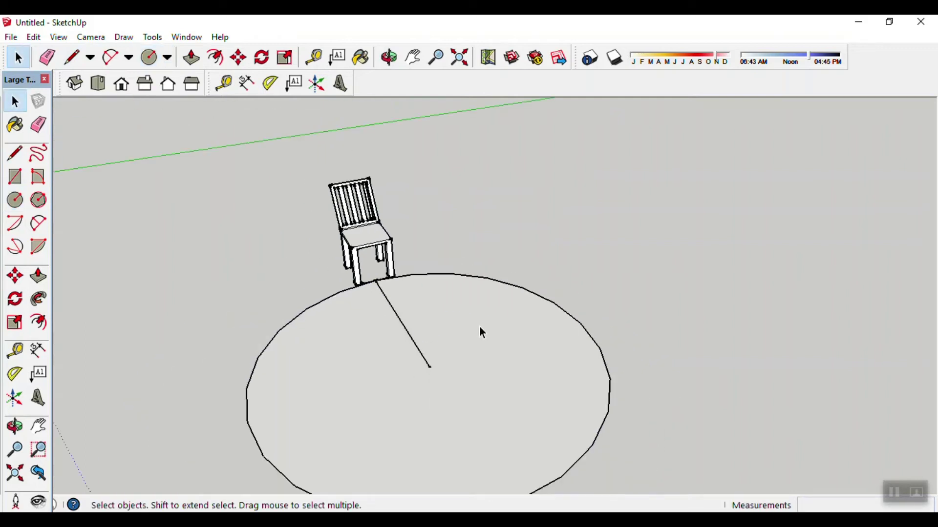
scroll(479, 327, down, 1)
Orbit to look down on the circle and chair, and select the Chair component.
middle_drag(466, 350, 607, 341)
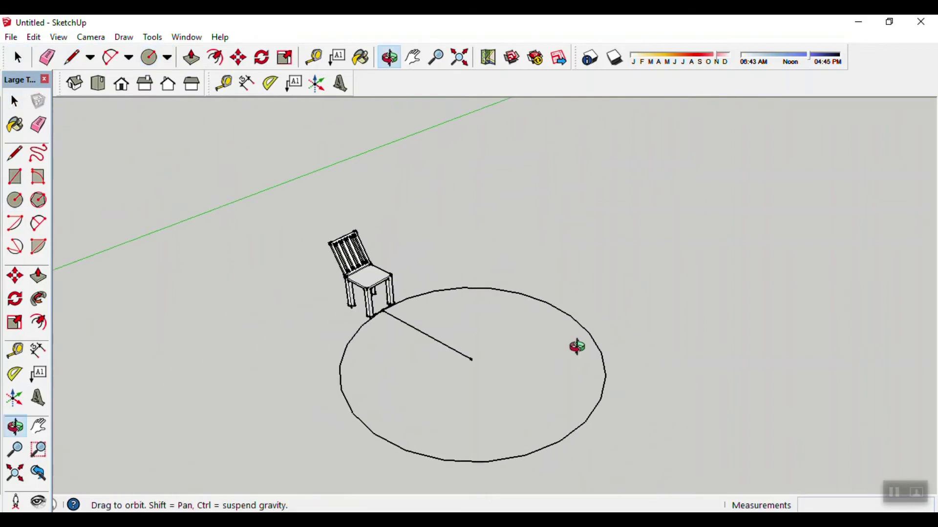
scroll(336, 309, up, 2)
scroll(336, 309, up, 1)
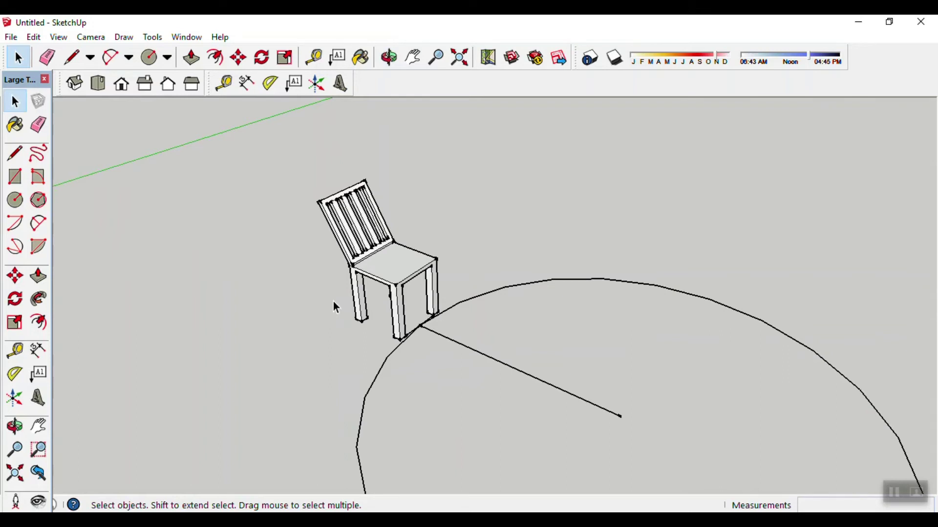
scroll(542, 222, down, 1)
scroll(560, 232, down, 1)
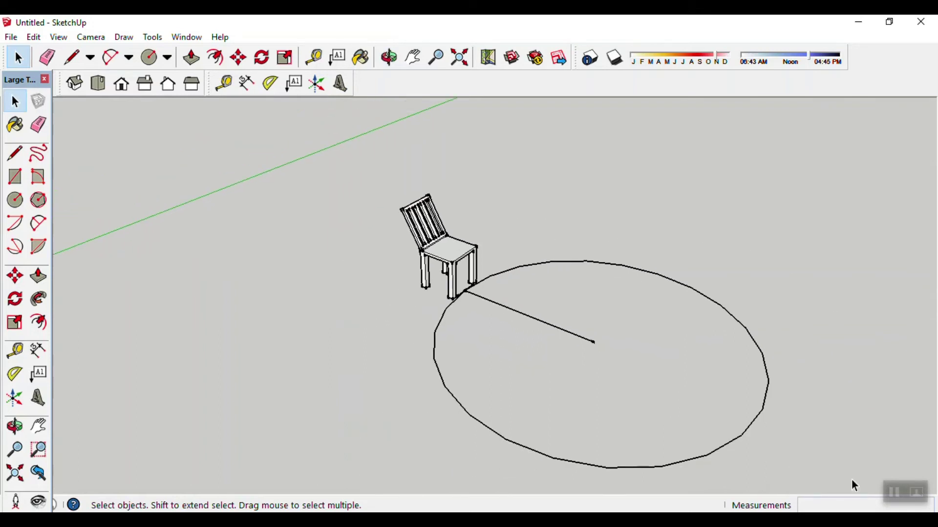
mouse_move(806, 445)
middle_down()
mouse_move(764, 425)
mouse_move(727, 383)
middle_up()
key(o)
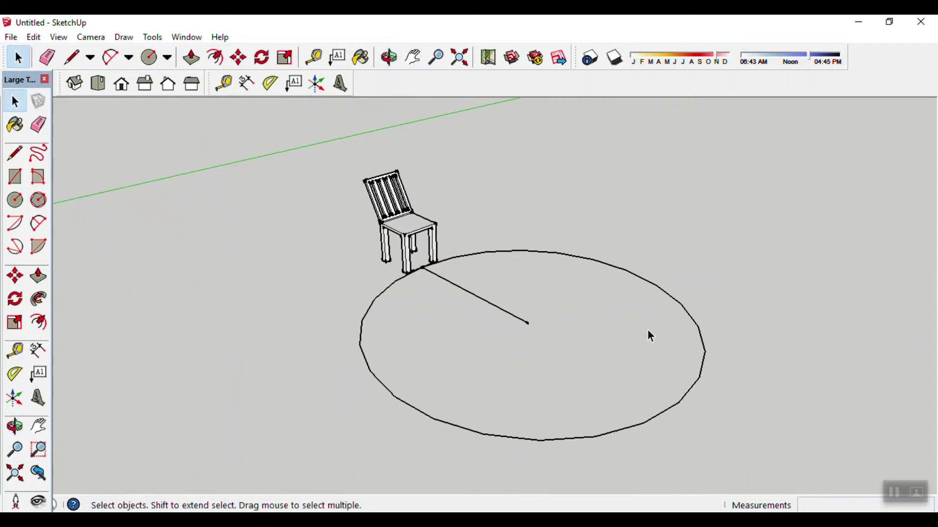
middle_drag(697, 204, 538, 236)
click(476, 243)
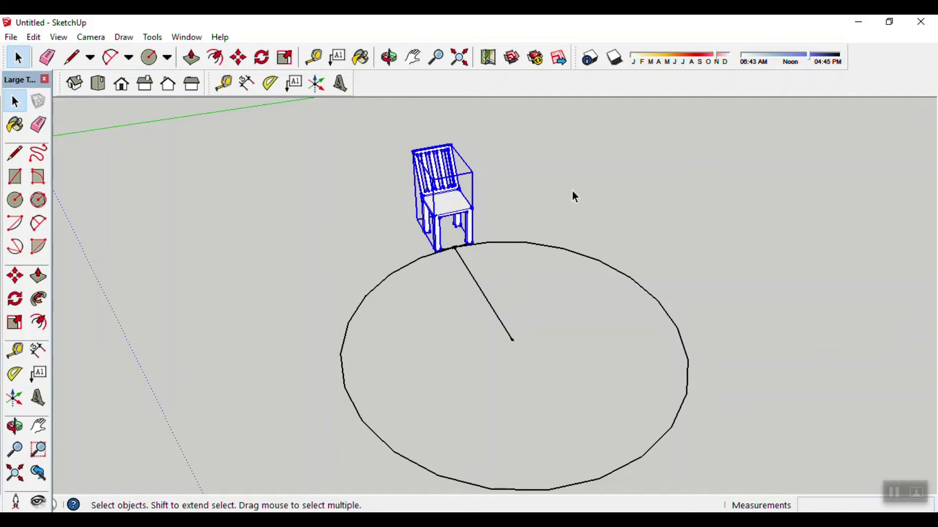
Rotate-copy the chair about the circle centre into five copies, then undo them.
click(14, 300)
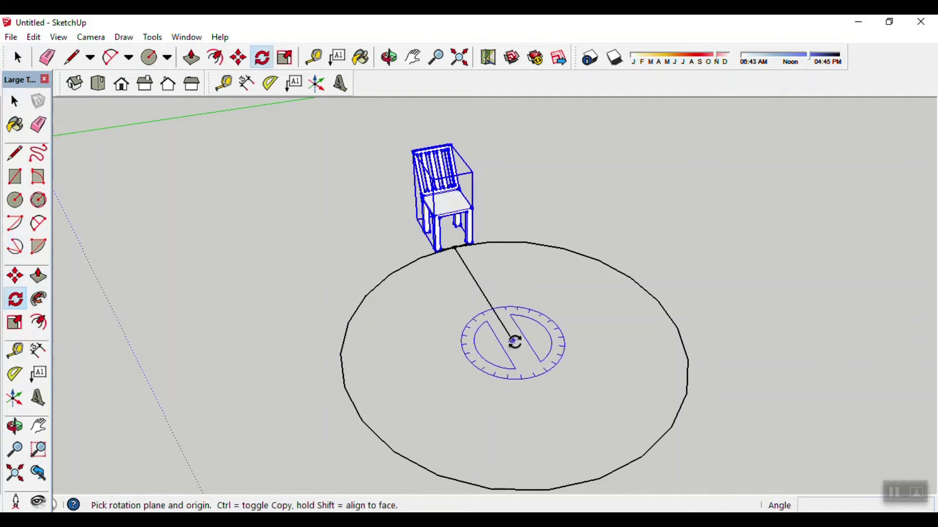
click(513, 341)
click(454, 247)
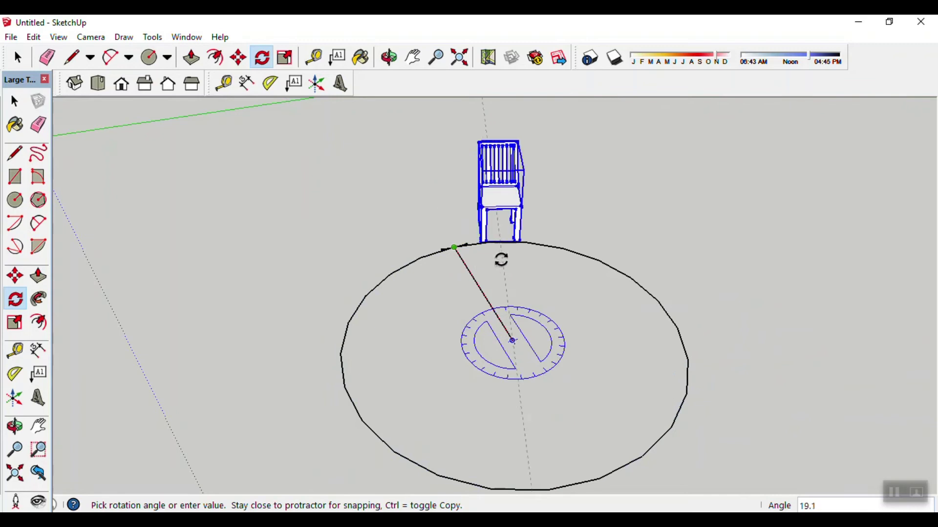
key(ctrl)
text(23)
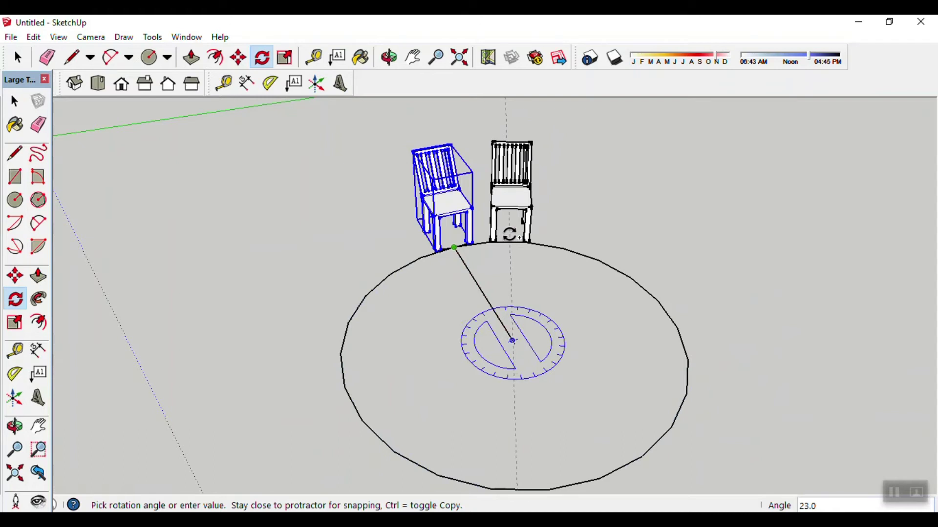
click(510, 235)
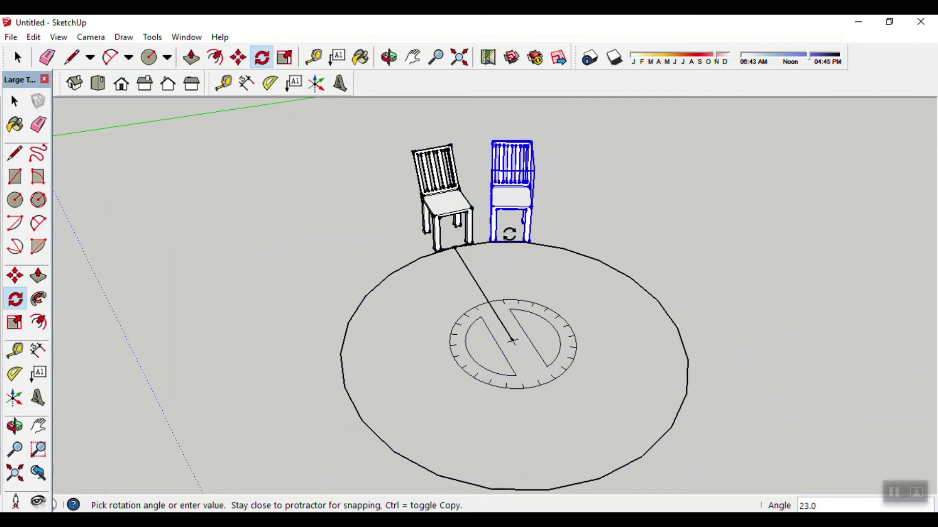
text(x5)
key(Return)
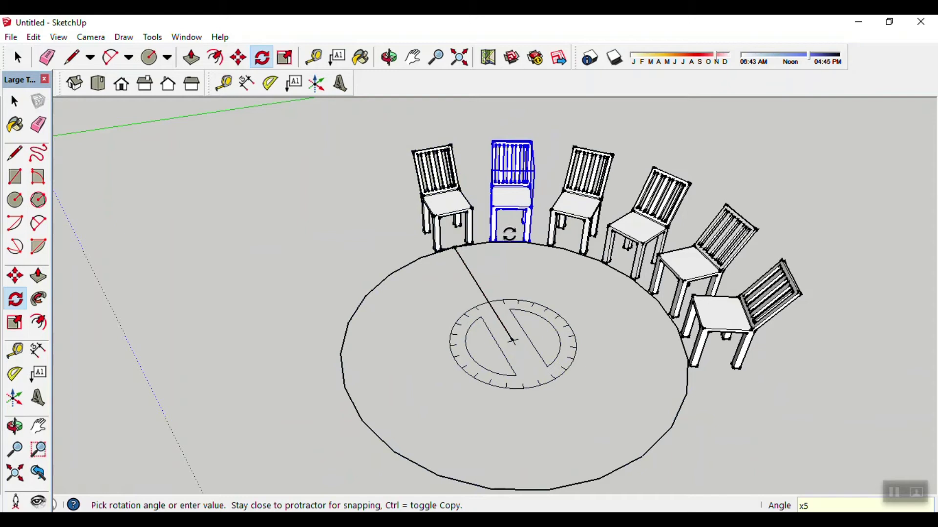
key(ctrl+z)
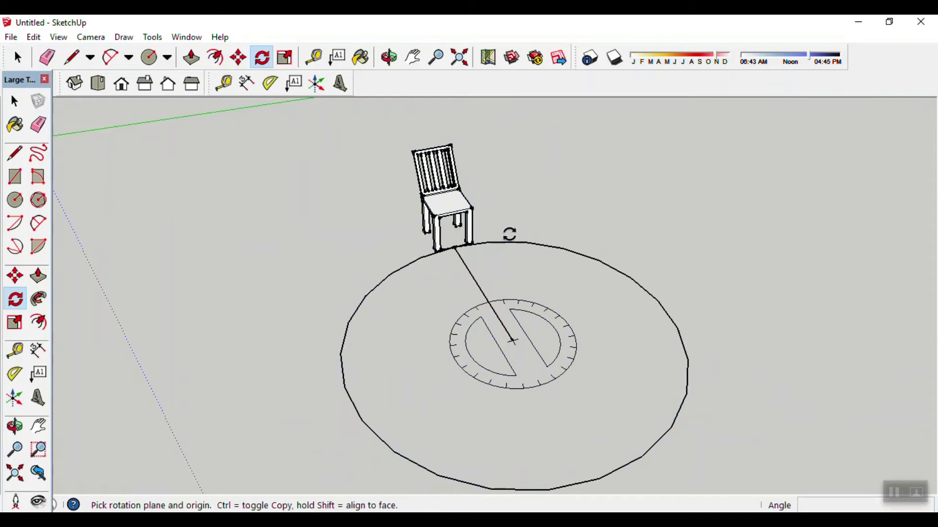
Reselect the chair and rotate-copy it about the circle centre, repeating it ten times.
key(space)
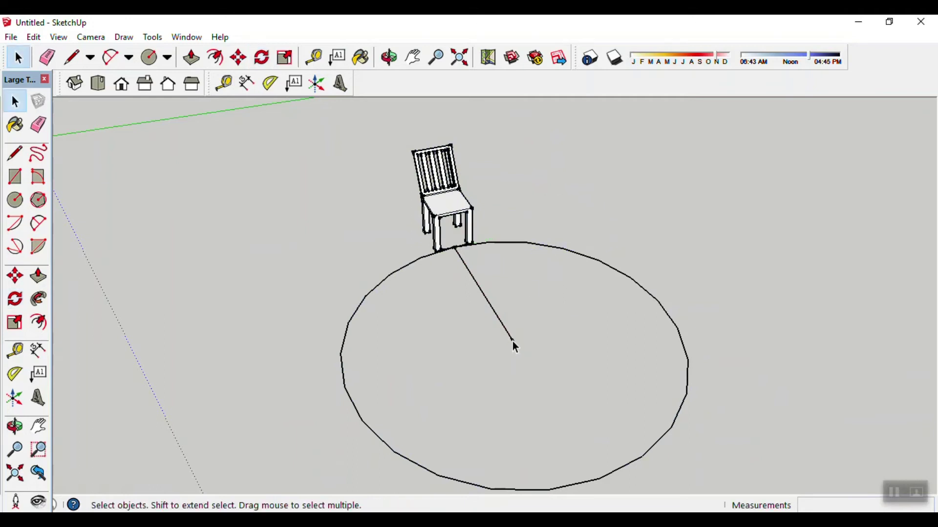
click(448, 214)
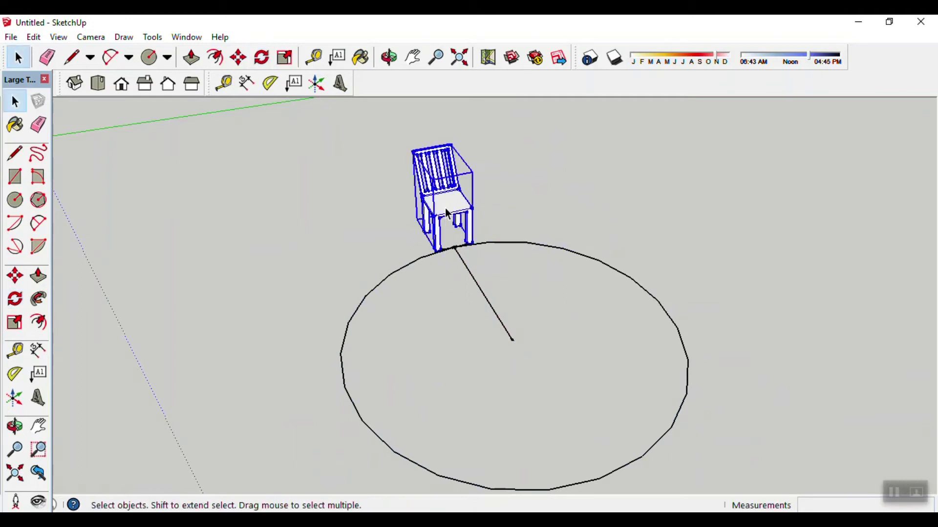
click(16, 300)
click(513, 340)
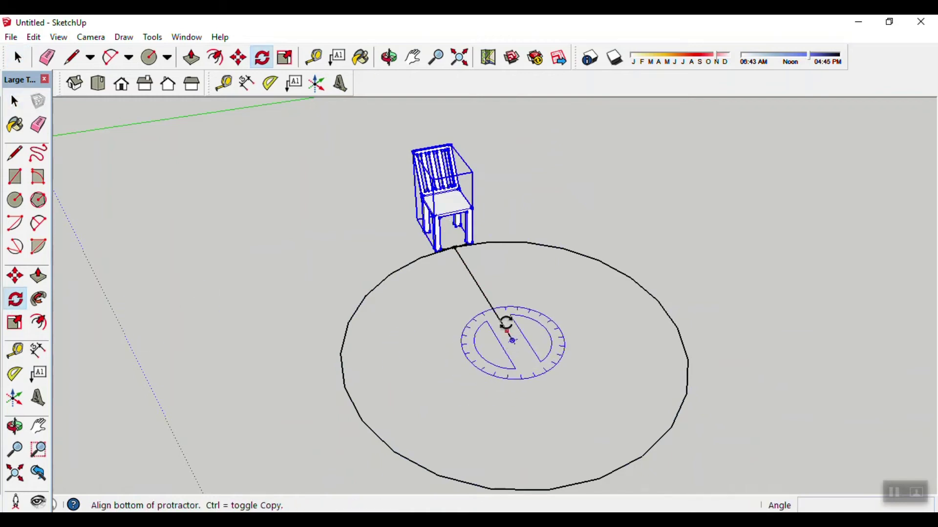
click(454, 248)
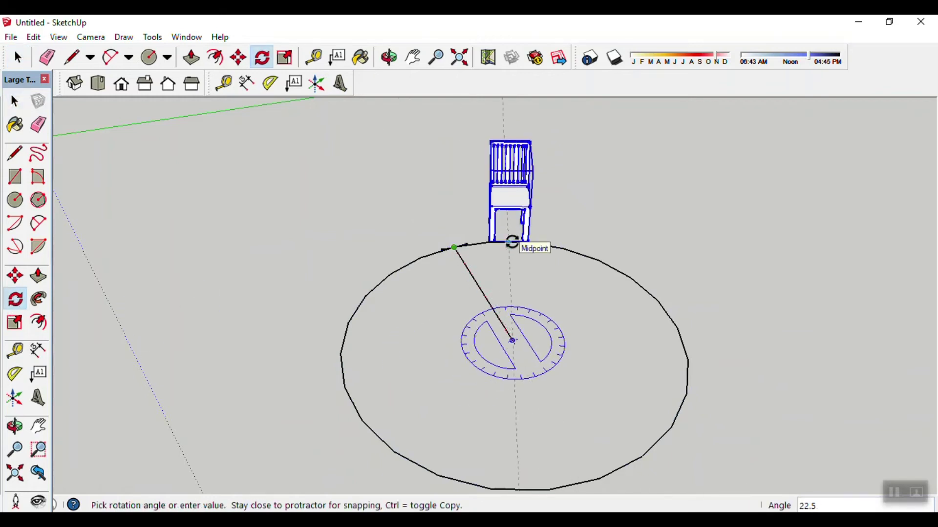
key(ctrl)
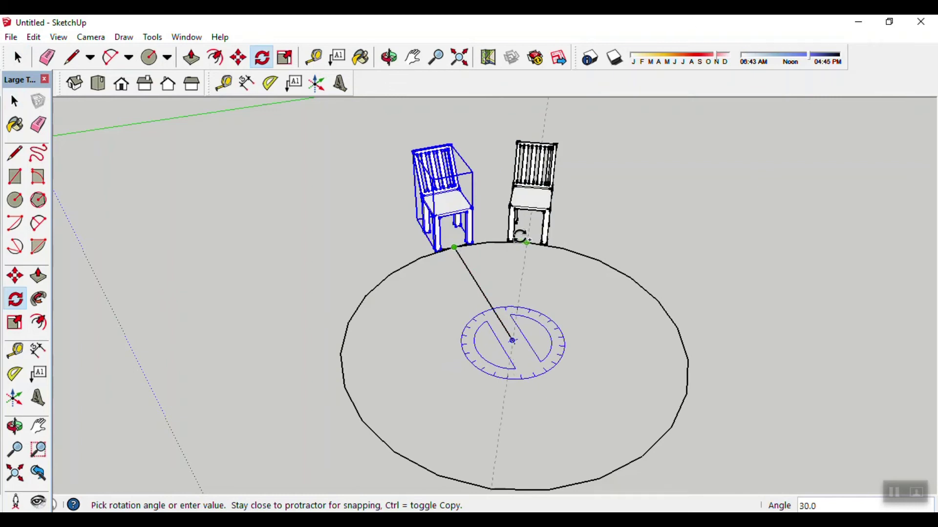
click(516, 235)
text(x10)
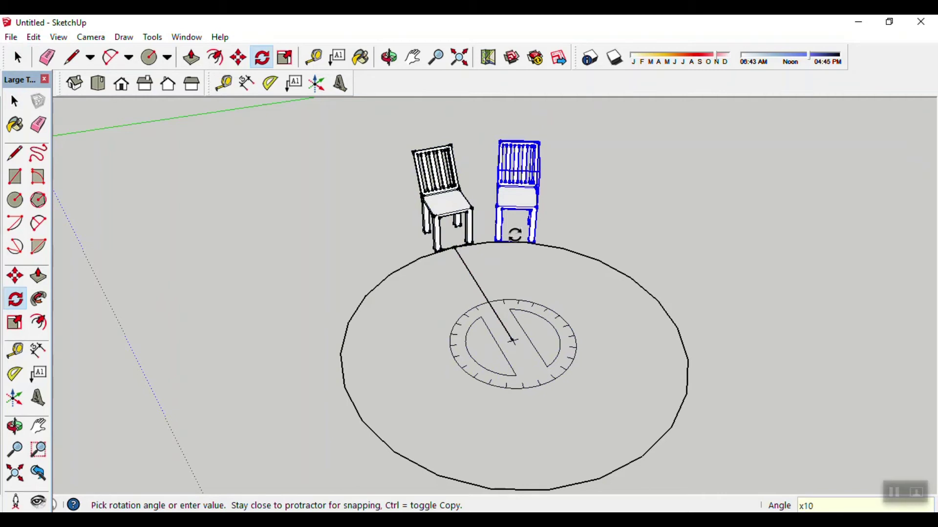
key(Return)
Change the array count to fifteen, then settle on thirteen evenly spaced chair copies.
text(x)
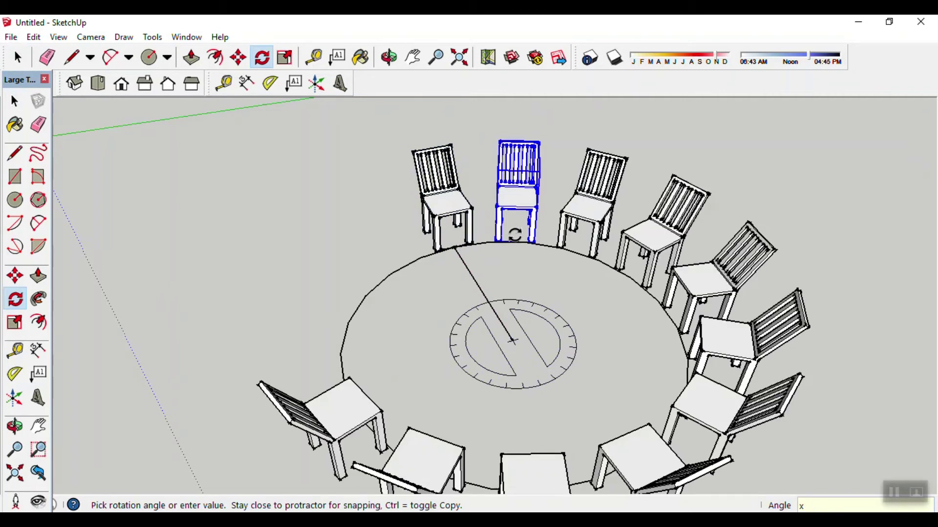
key(Return)
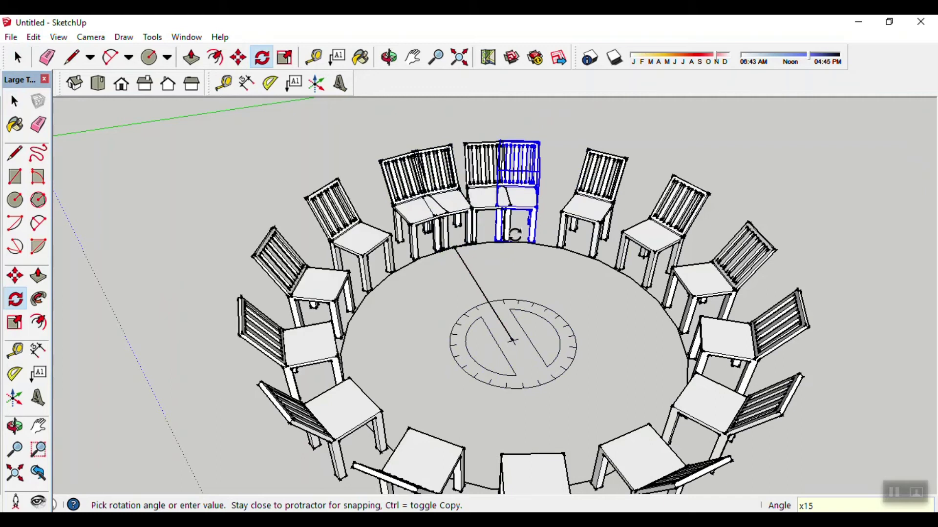
text(x)
key(Return)
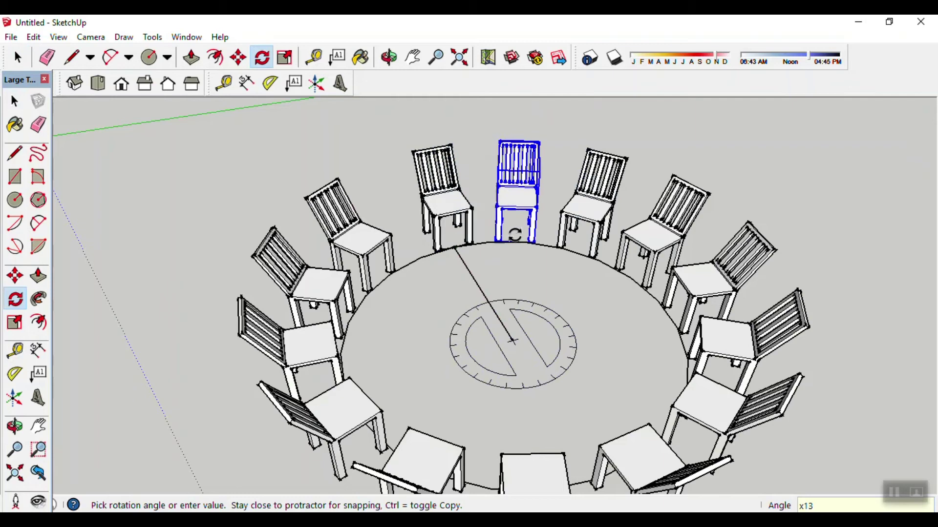
scroll(515, 236, down, 2)
Delete the guide circle from around the chair ring.
key(space)
mouse_move(515, 236)
middle_down()
mouse_move(675, 238)
mouse_move(723, 321)
mouse_move(438, 320)
mouse_move(214, 259)
mouse_move(649, 314)
mouse_move(732, 290)
mouse_move(515, 297)
middle_up()
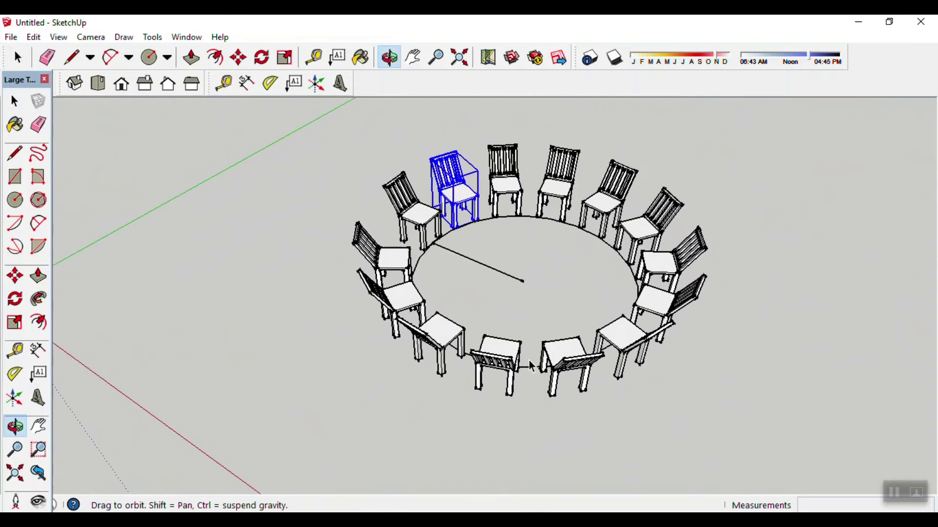
scroll(514, 295, up, 2)
scroll(512, 293, up, 2)
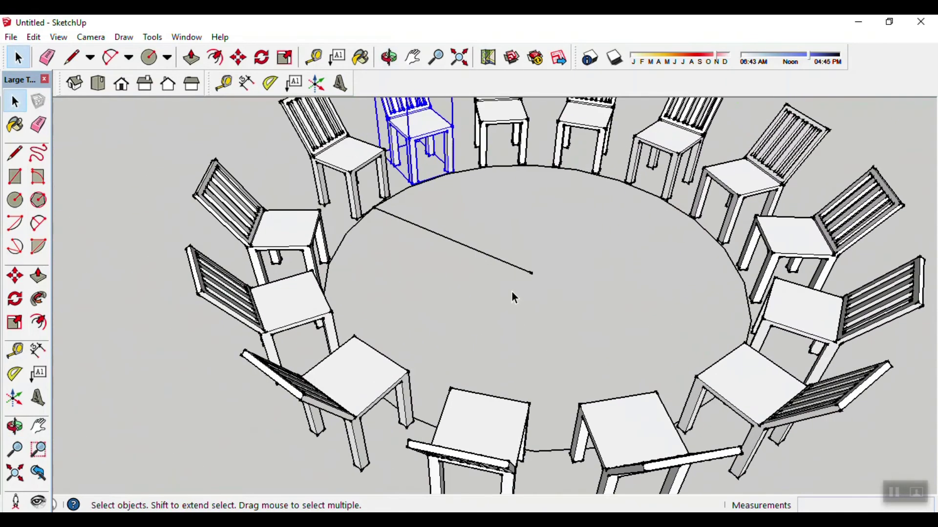
click(462, 147)
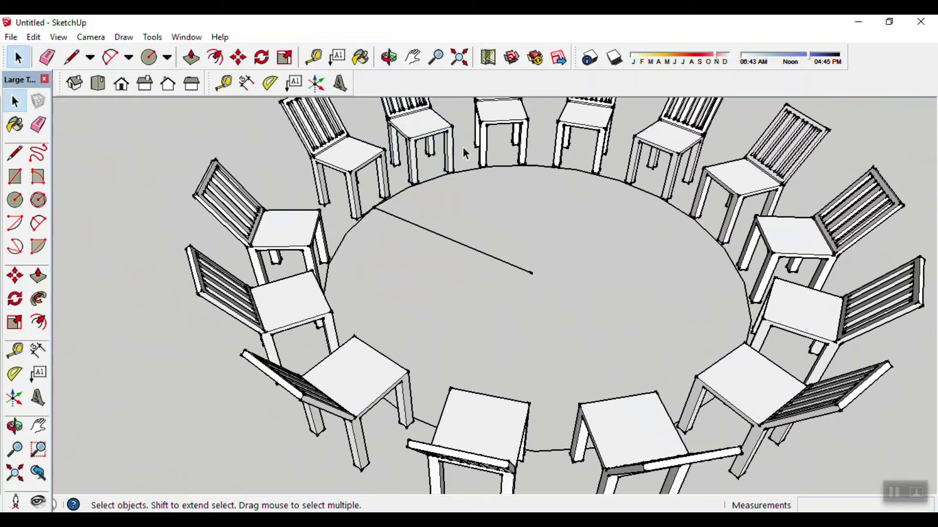
click(466, 171)
key(Delete)
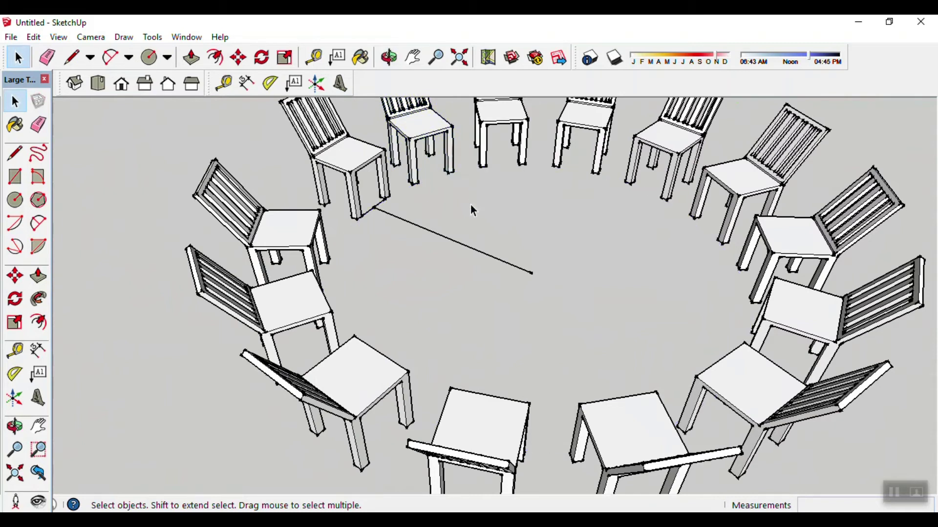
Delete the stray short edge at a chair leg and view the whole ring.
middle_drag(443, 205, 370, 267)
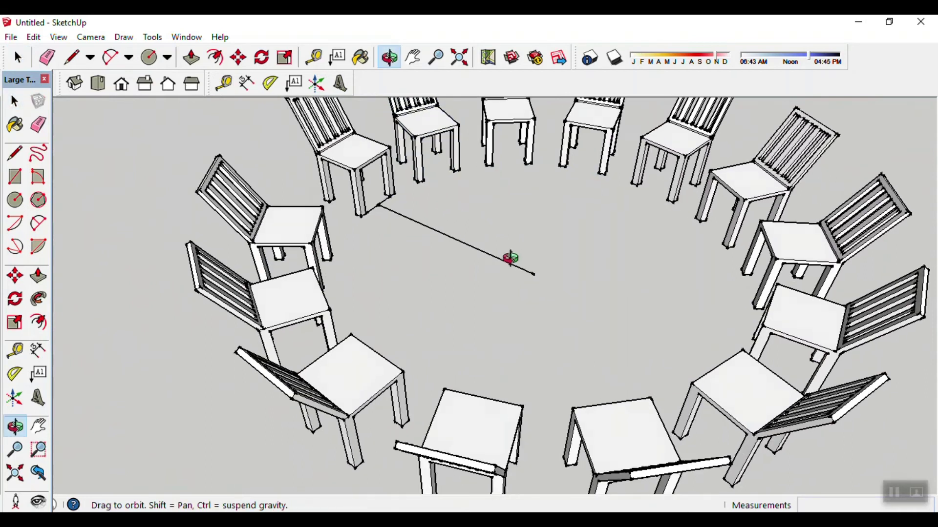
click(468, 187)
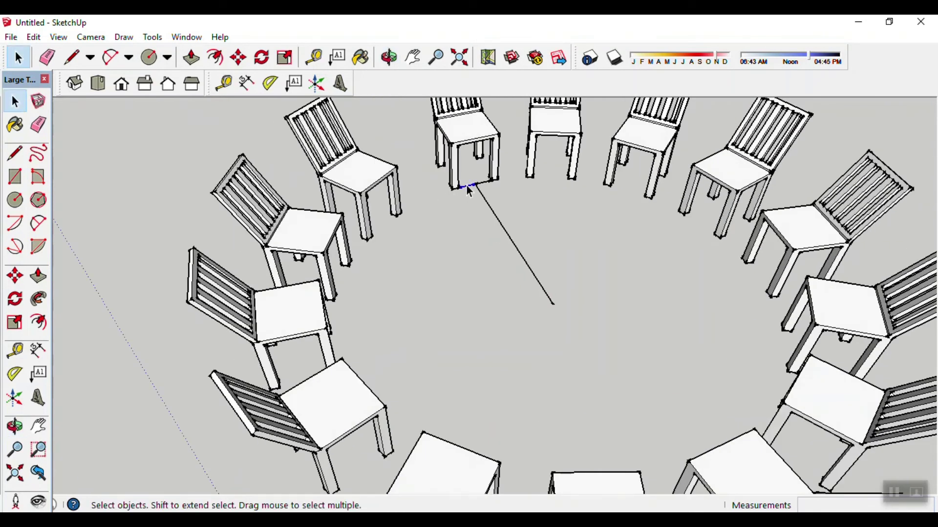
key(Delete)
scroll(571, 241, down, 3)
scroll(571, 241, down, 2)
mouse_move(541, 274)
middle_down()
mouse_move(702, 244)
mouse_move(450, 341)
mouse_move(605, 245)
mouse_move(586, 289)
mouse_move(549, 299)
mouse_move(716, 226)
mouse_move(448, 356)
mouse_move(521, 333)
mouse_move(289, 286)
mouse_move(507, 318)
mouse_move(322, 321)
middle_up()
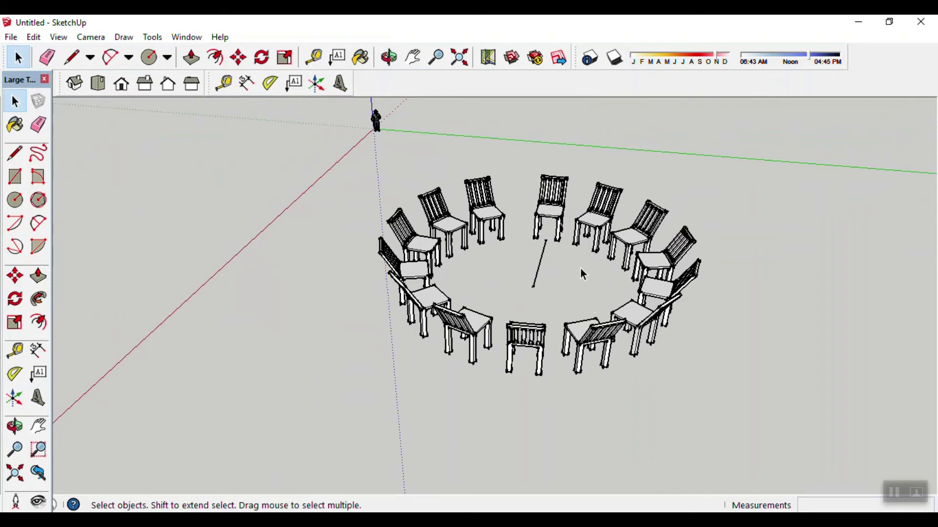
Draw a circular face at the radius line's end, delete the radius line, then cancel extruding it.
scroll(580, 270, up, 2)
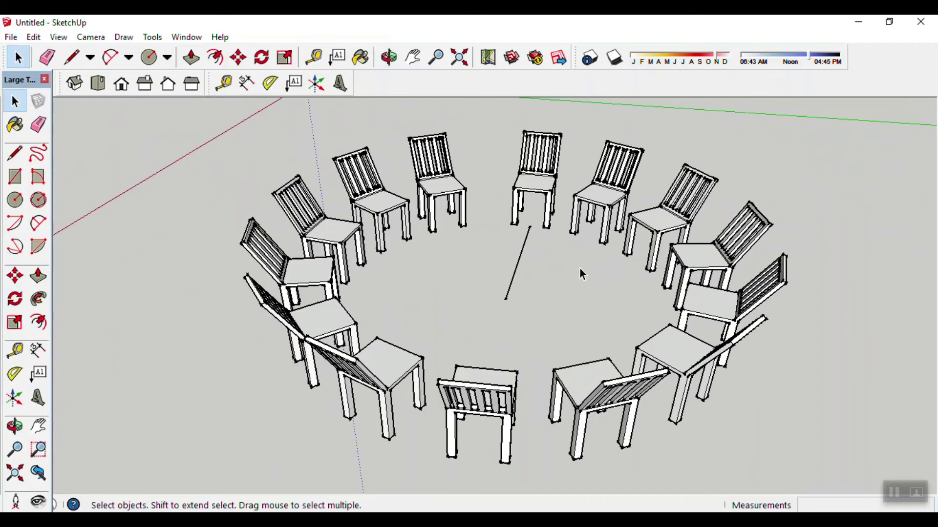
key(c)
click(505, 299)
click(530, 226)
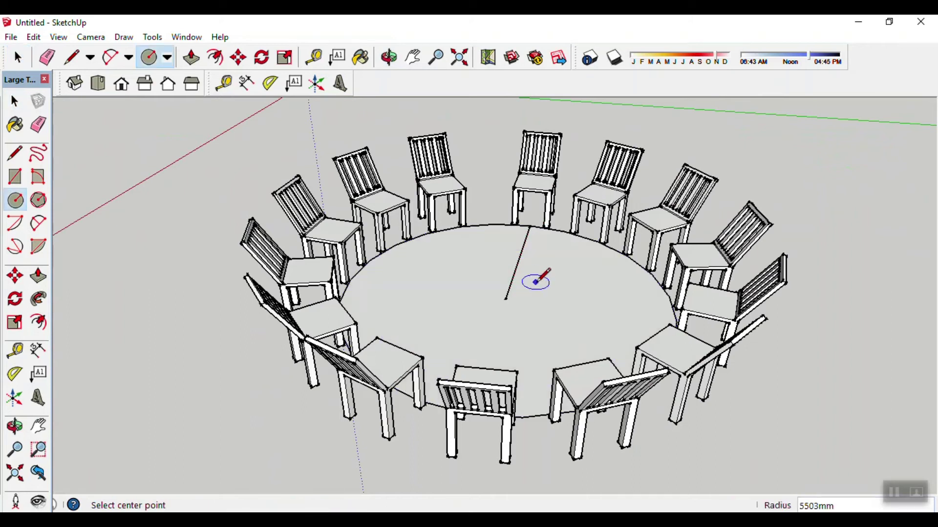
key(space)
click(518, 262)
key(Delete)
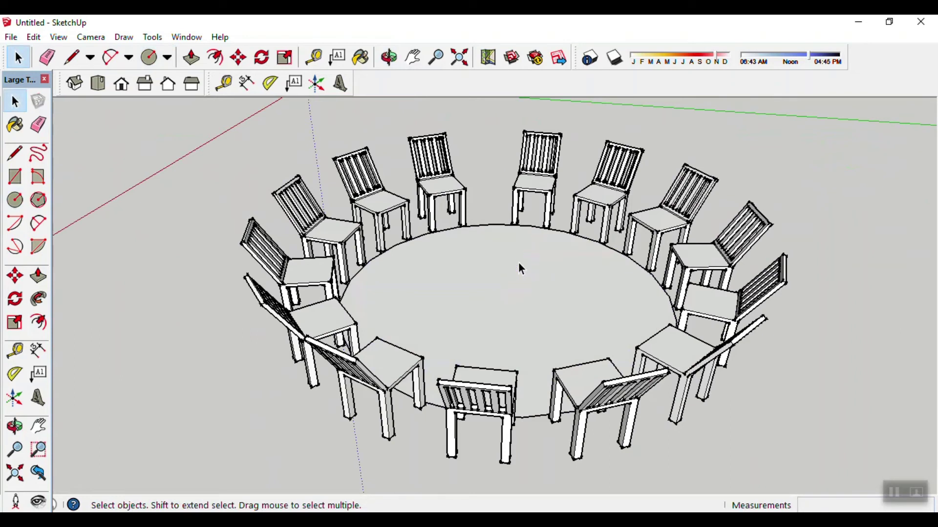
key(p)
drag(511, 300, 510, 273)
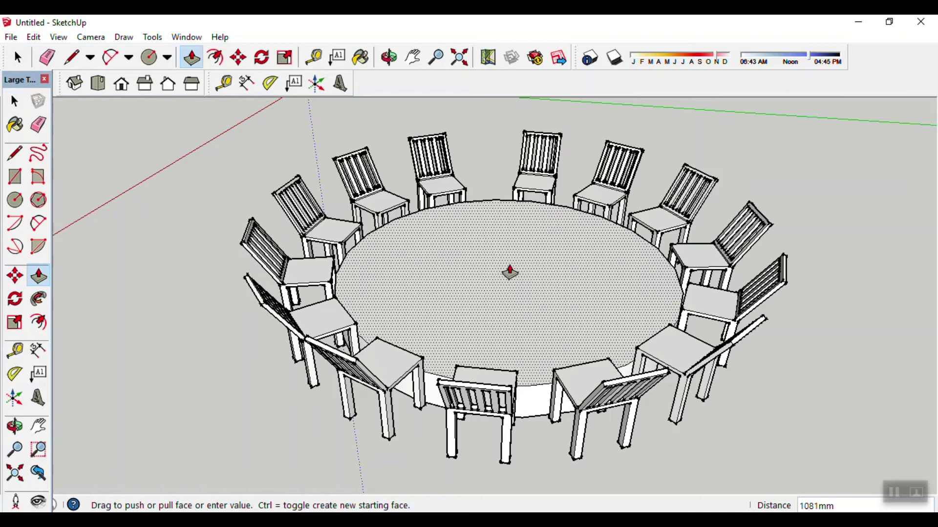
key(Escape)
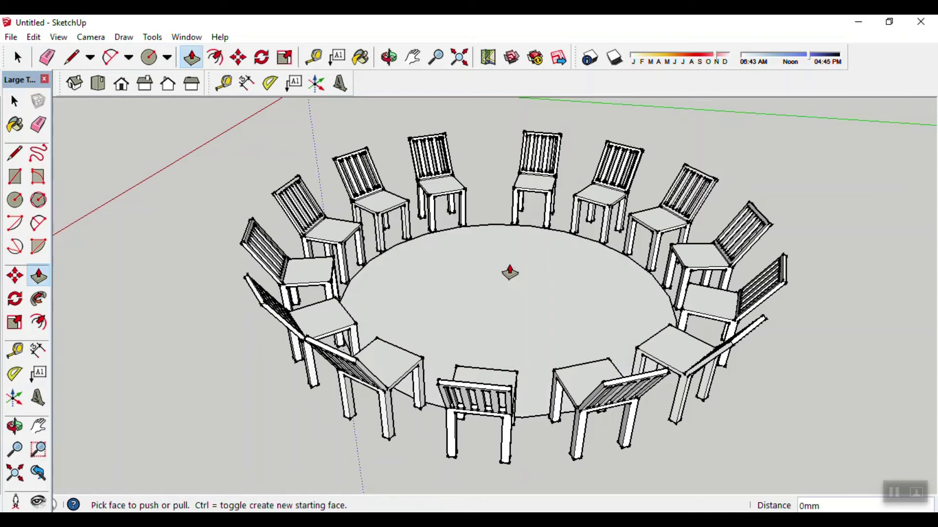
Restore the deleted radius line with undo.
key(c)
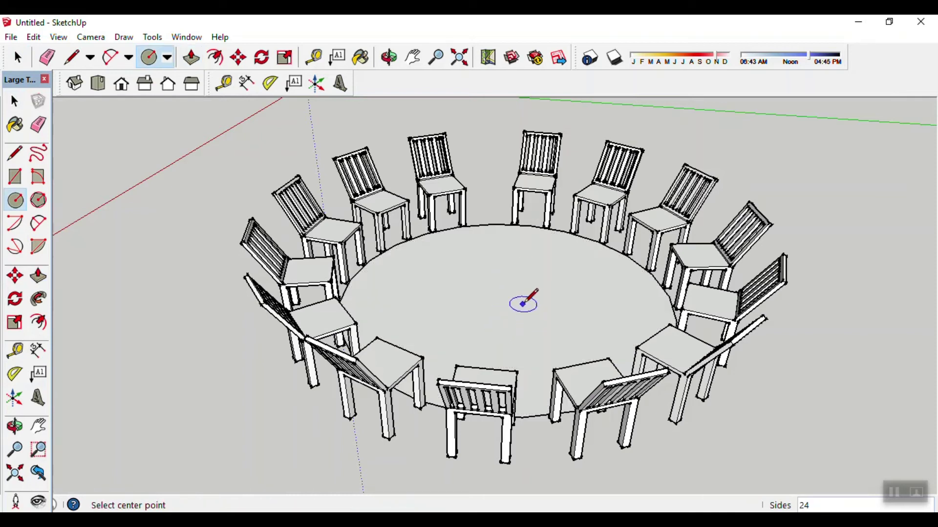
key(space)
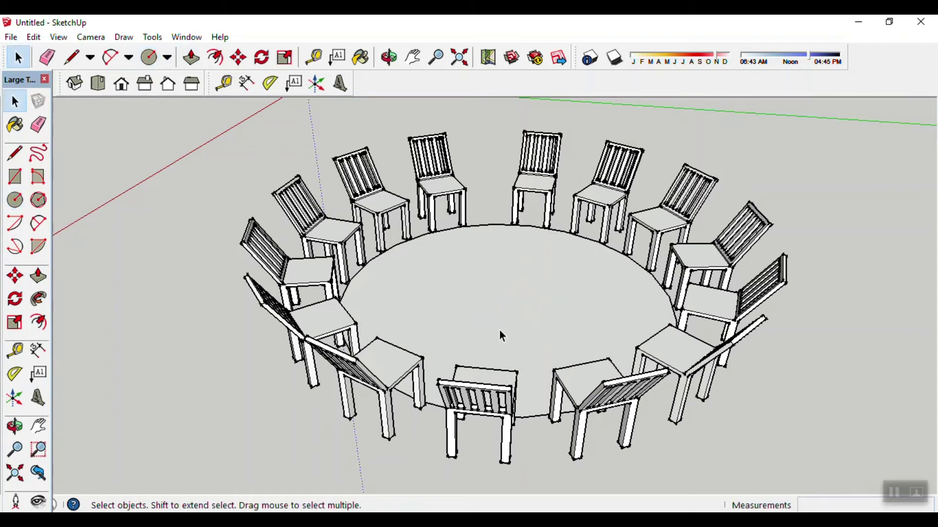
key(c)
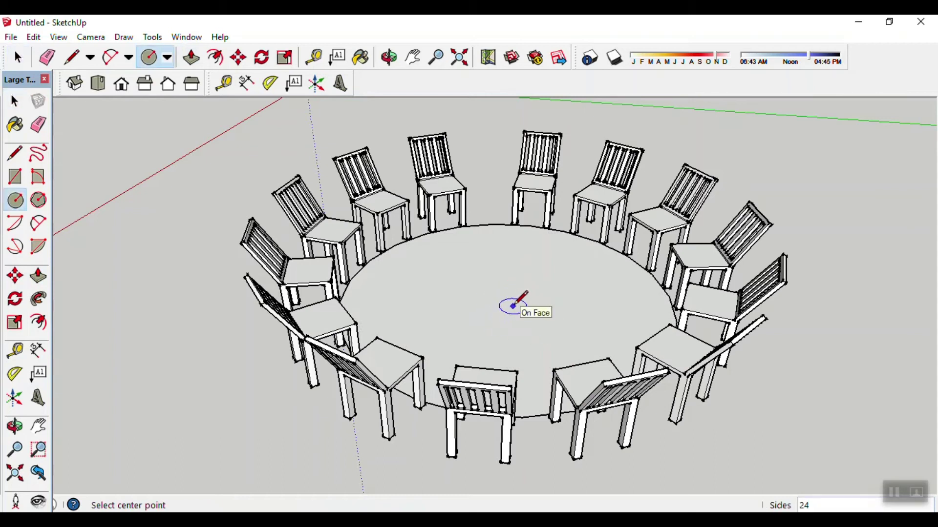
key(space)
key(ctrl+z)
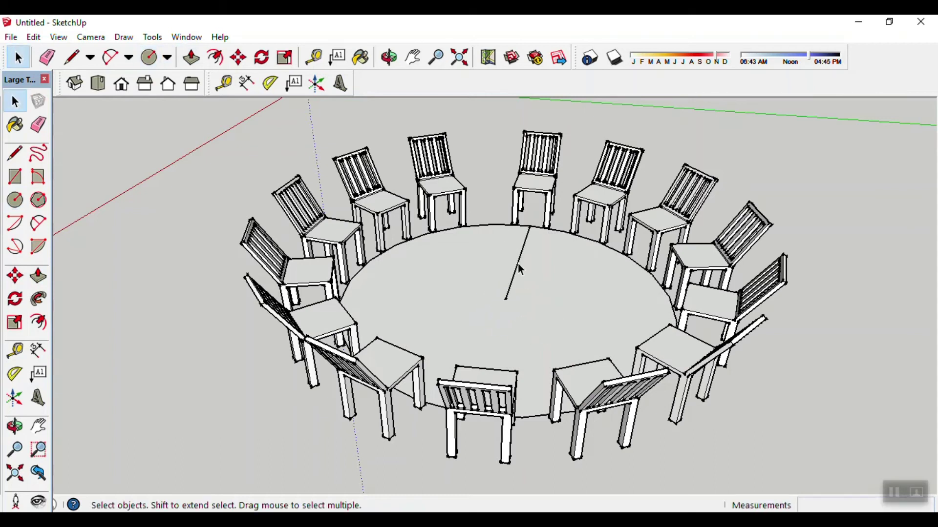
Redraw the tabletop circle at the radius end, removing the overhanging segment and radius line.
key(c)
click(505, 299)
click(517, 235)
key(space)
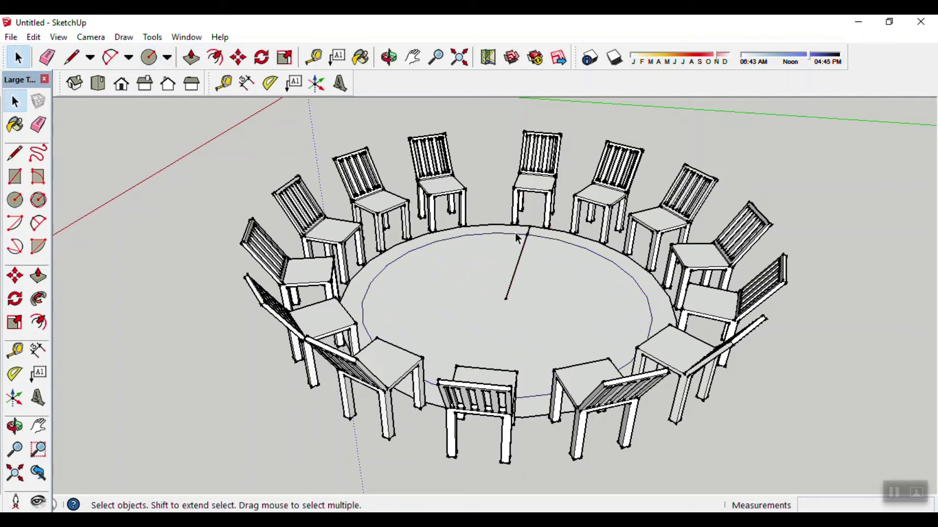
click(499, 224)
click(530, 226)
key(Delete)
click(520, 268)
key(Delete)
Push/Pull the circle into a thick tabletop and orbit to view the dining set.
key(p)
drag(513, 288, 511, 252)
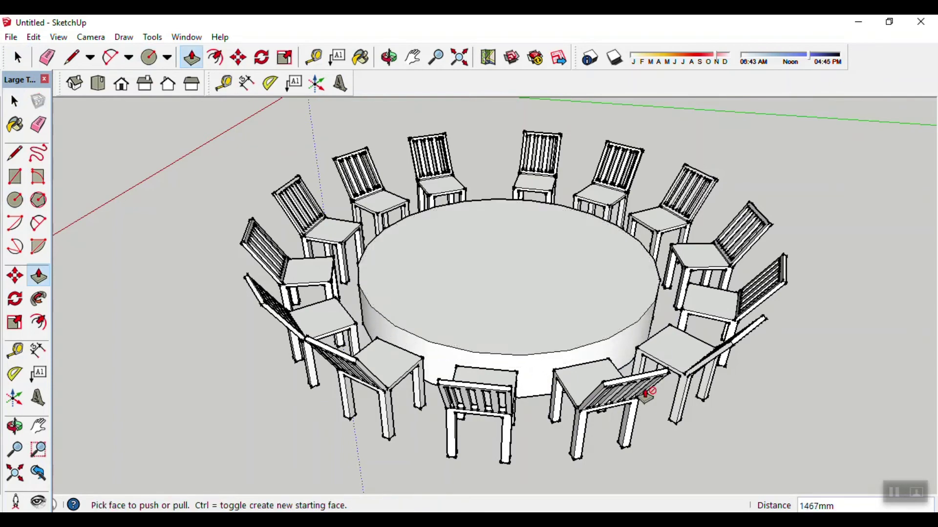
key(space)
scroll(751, 385, down, 3)
key(o)
mouse_move(751, 386)
mouse_down()
mouse_move(402, 384)
mouse_move(360, 335)
mouse_move(416, 373)
mouse_move(412, 360)
mouse_move(631, 381)
mouse_move(567, 374)
mouse_up()
key(space)
middle_drag(567, 374, 602, 349)
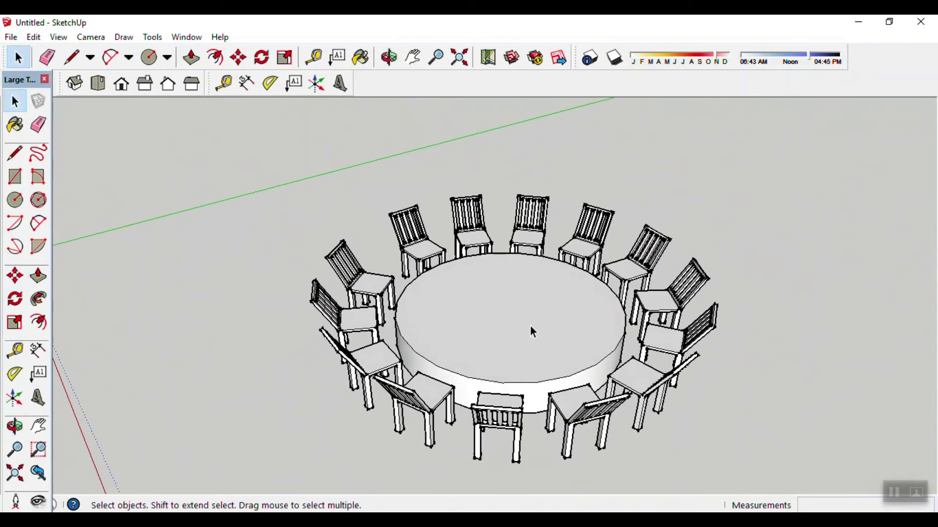
scroll(529, 325, down, 3)
mouse_move(529, 325)
middle_down()
mouse_move(687, 335)
mouse_move(474, 292)
middle_up()
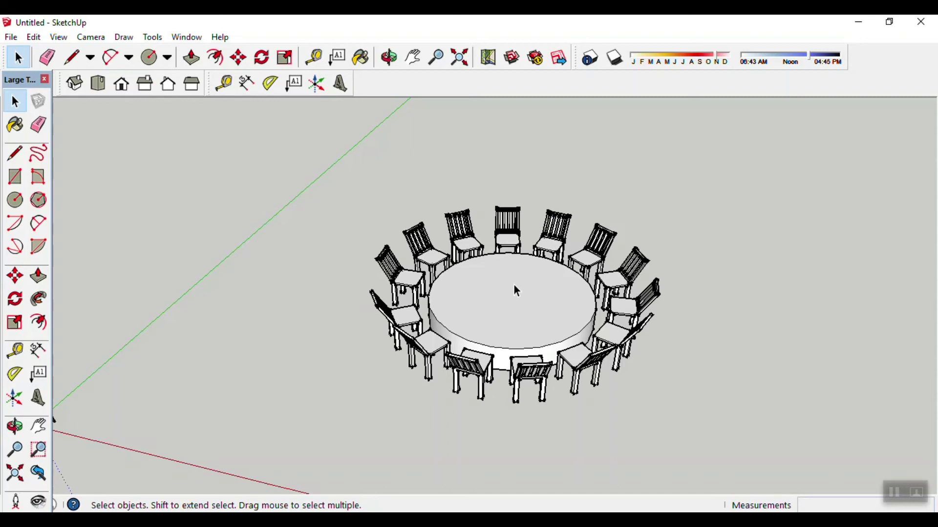
Select all fourteen chairs around the table and hide them from the context menu.
scroll(516, 280, up, 2)
click(506, 221)
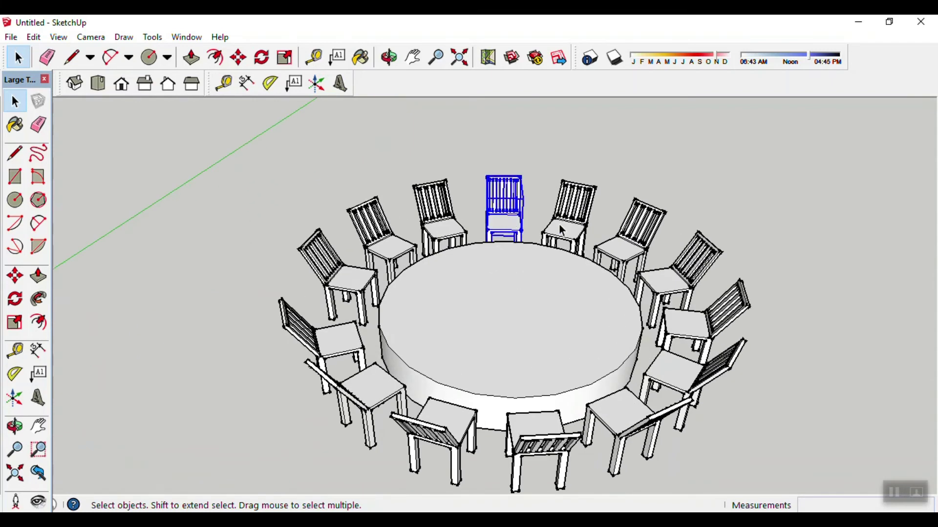
shift+click(566, 230)
shift+click(635, 250)
shift+click(670, 304)
shift+click(680, 326)
shift+click(676, 384)
shift+click(627, 414)
shift+click(542, 435)
shift+click(454, 433)
shift+click(361, 381)
shift+click(332, 337)
shift+click(348, 282)
shift+click(390, 252)
shift+click(439, 236)
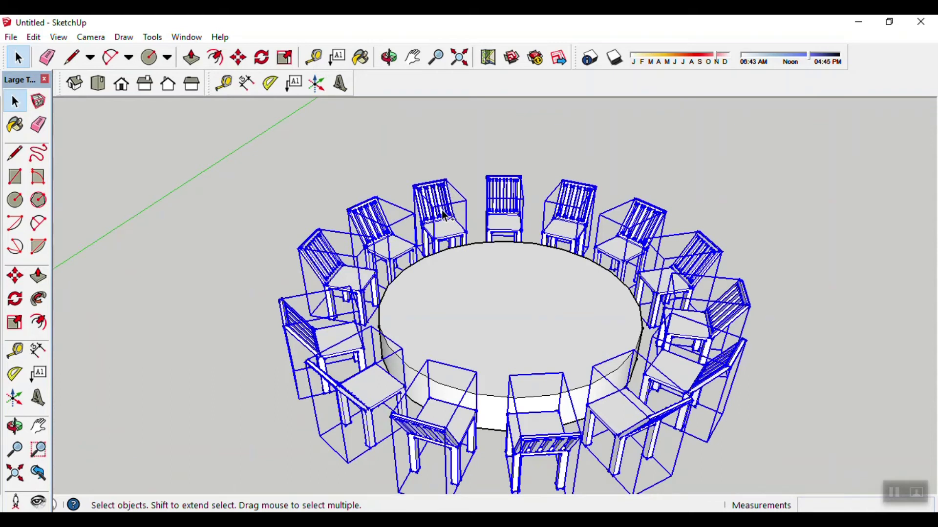
right_click(445, 215)
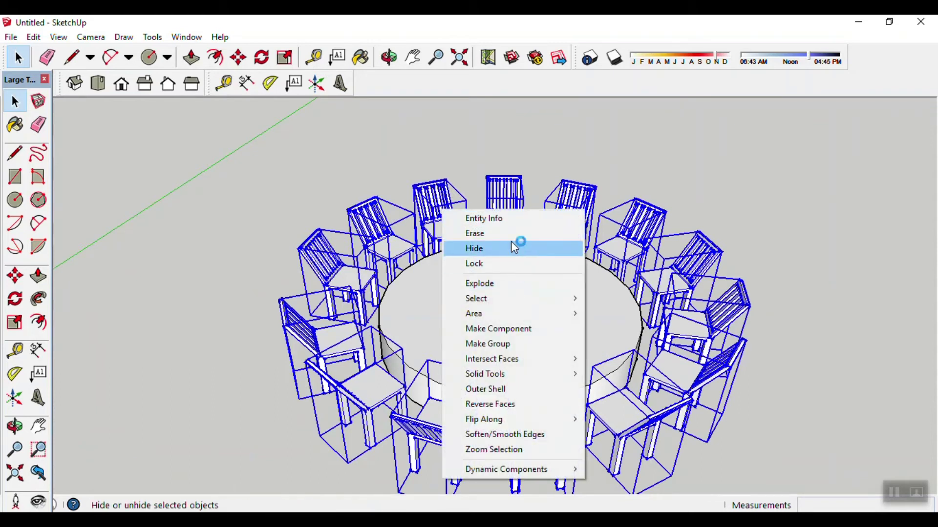
click(494, 254)
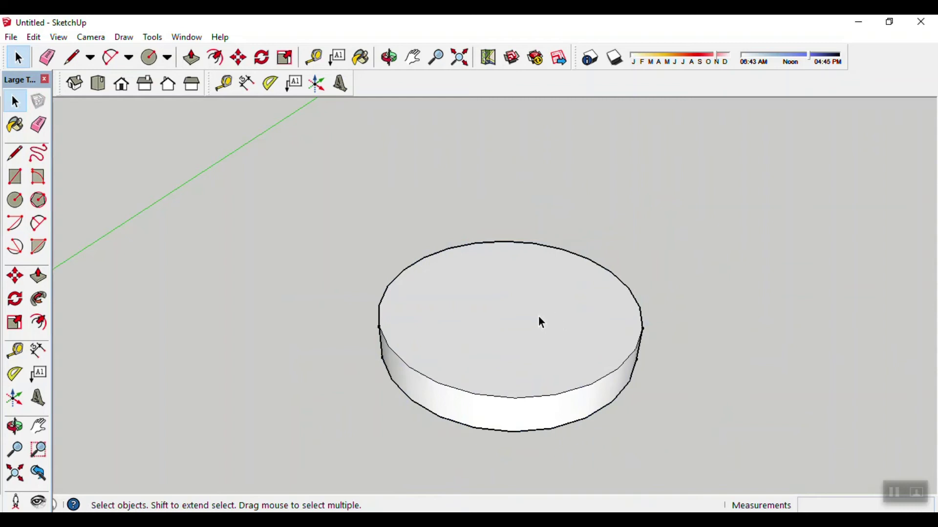
Push the tabletop's bottom face up to make the disc thinner.
key(l)
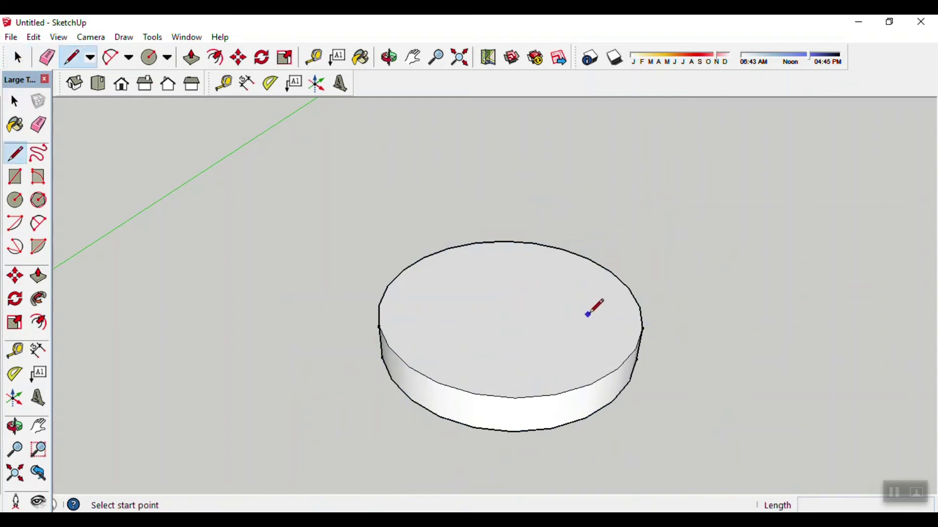
key(space)
mouse_move(698, 313)
middle_down()
mouse_move(707, 247)
mouse_move(710, 262)
middle_up()
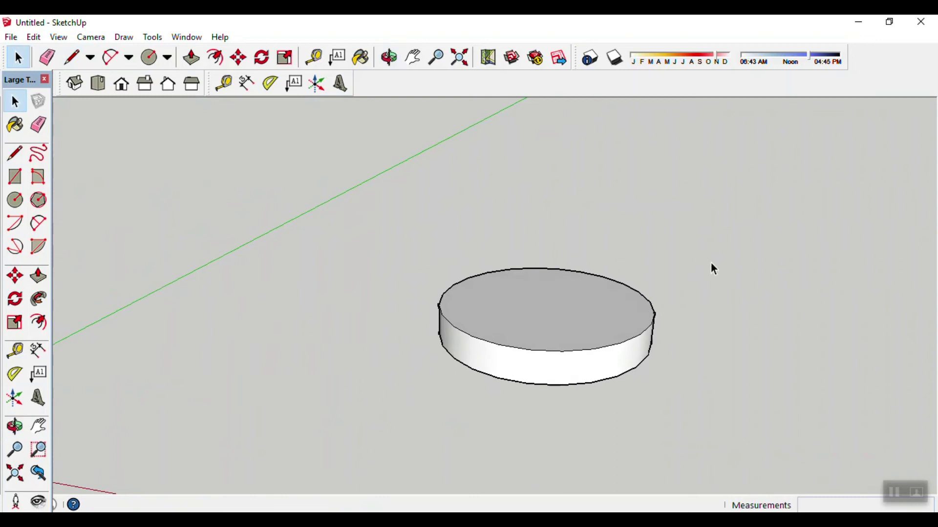
mouse_move(569, 342)
middle_down()
mouse_move(634, 427)
mouse_move(643, 309)
mouse_move(629, 381)
middle_up()
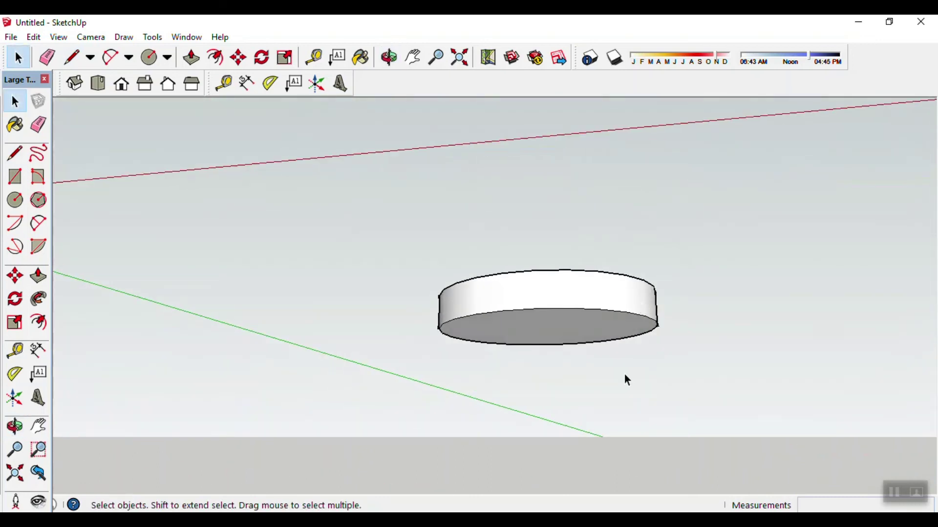
key(p)
drag(557, 335, 559, 316)
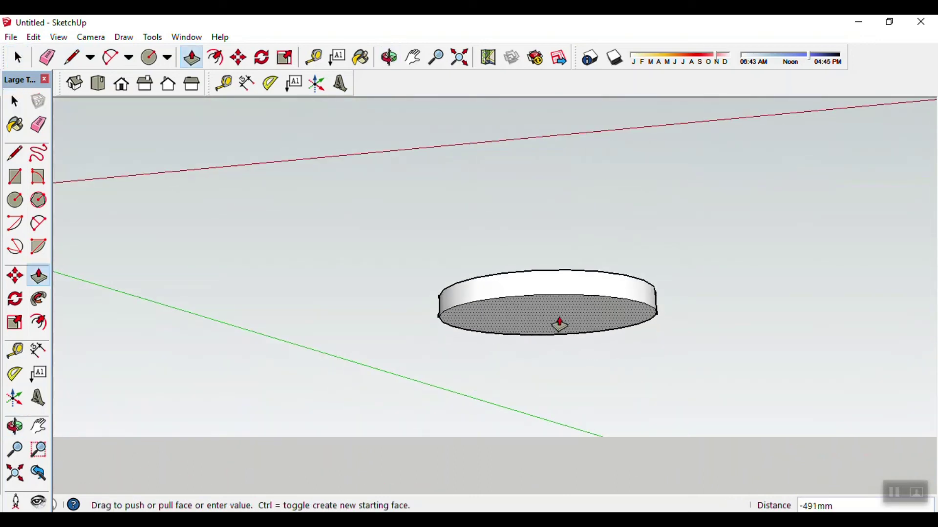
click(559, 317)
Draw a diameter line across the disc from rim to opposite rim.
mouse_move(617, 350)
middle_down()
mouse_move(622, 268)
mouse_move(624, 298)
middle_up()
key(l)
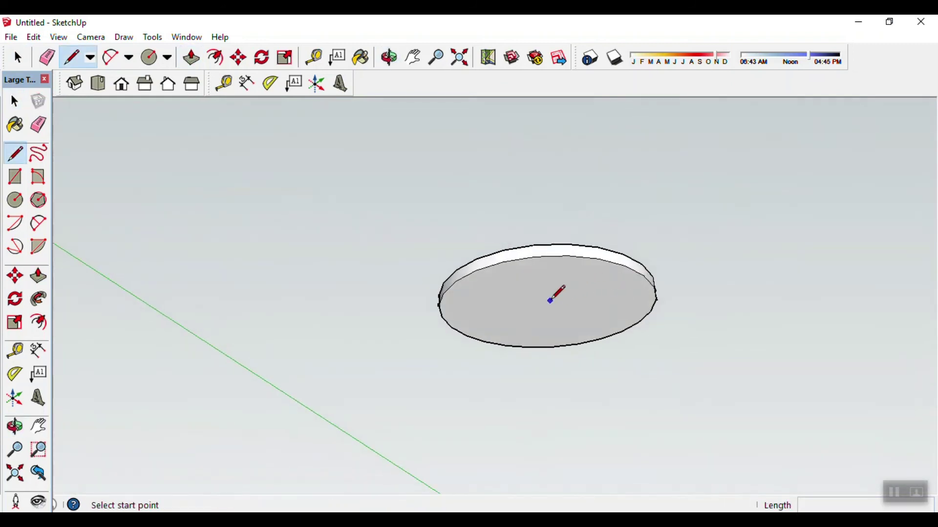
key(o)
mouse_move(553, 335)
mouse_down()
mouse_move(557, 318)
mouse_move(535, 282)
mouse_move(555, 287)
mouse_up()
key(l)
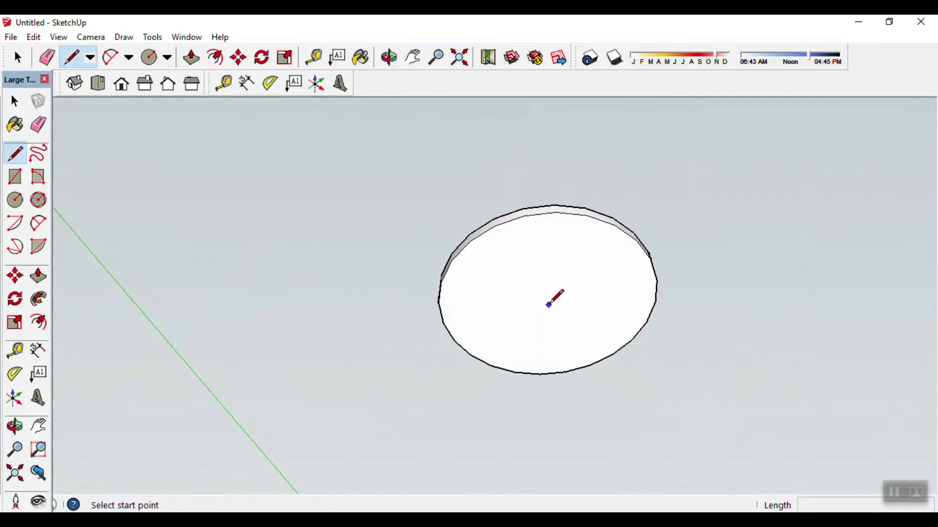
click(556, 213)
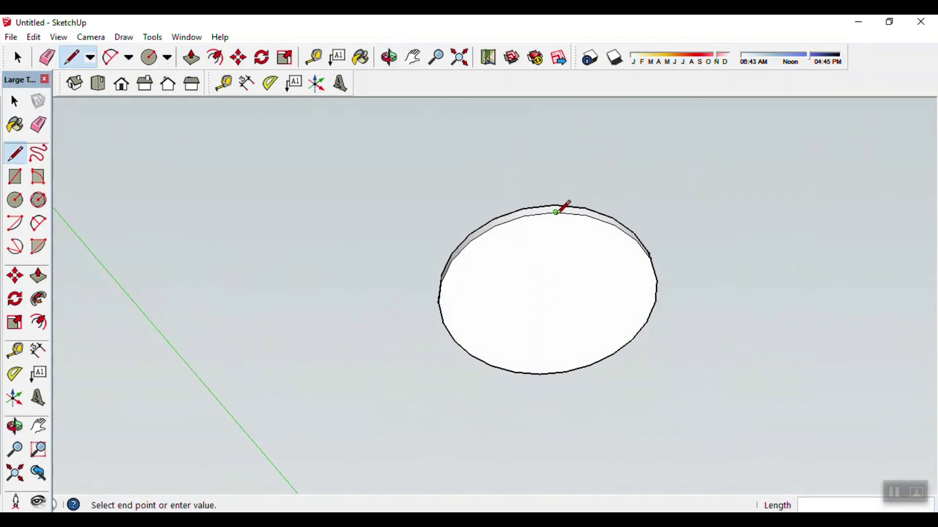
click(540, 374)
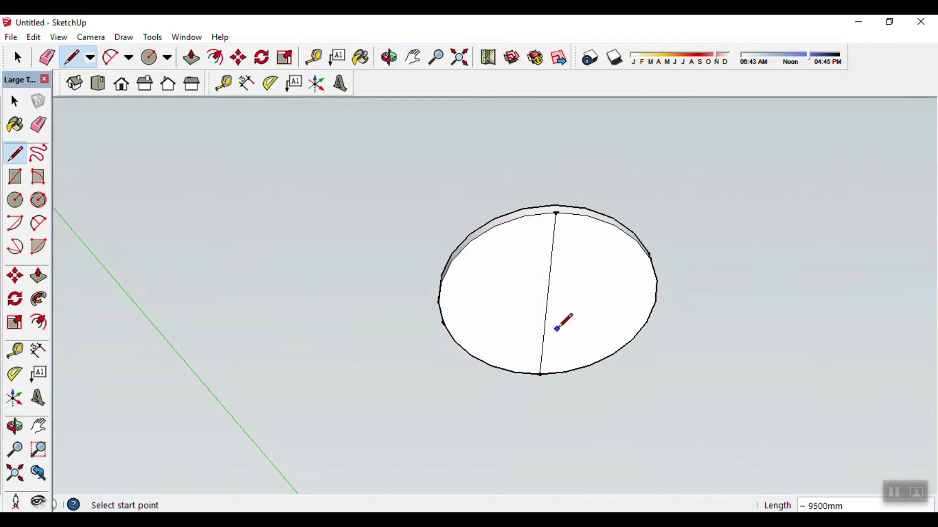
Attempt a line from the disc centre while orbiting around it, then cancel it.
click(547, 302)
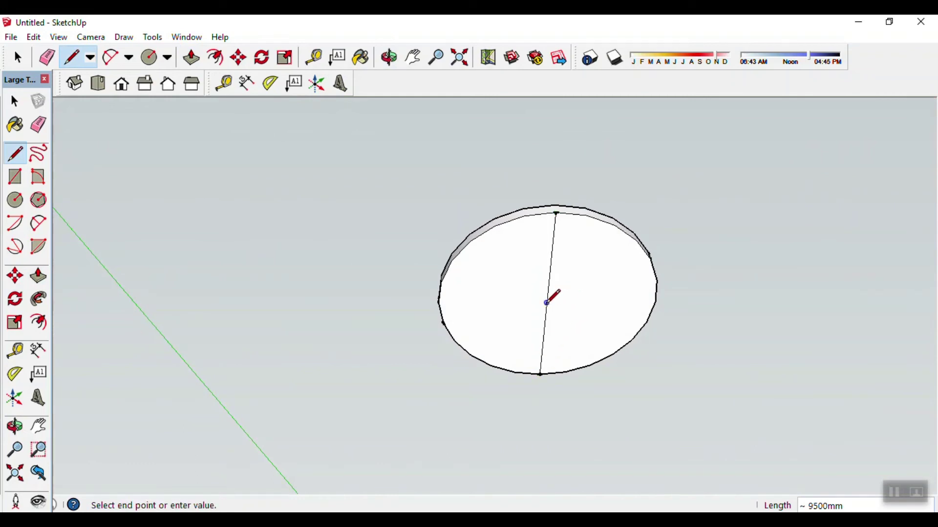
key(space)
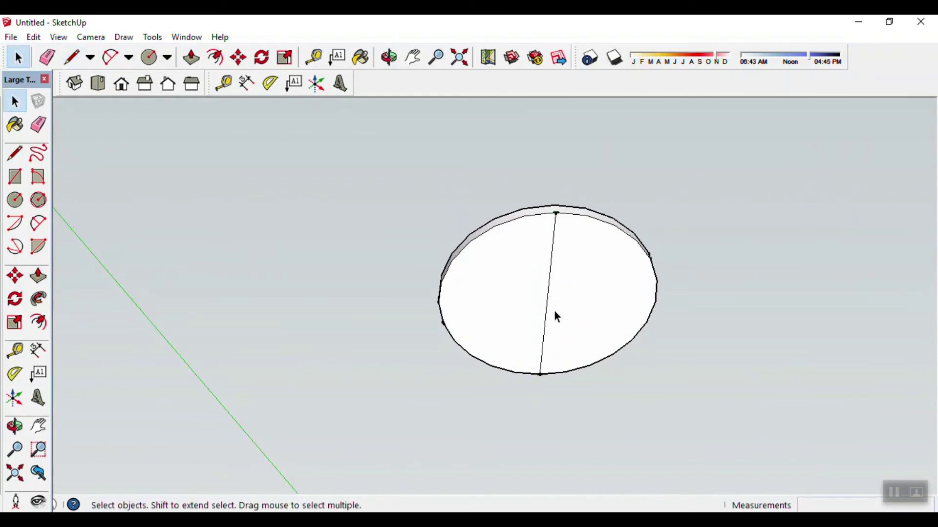
key(l)
click(547, 302)
middle_drag(558, 348, 561, 385)
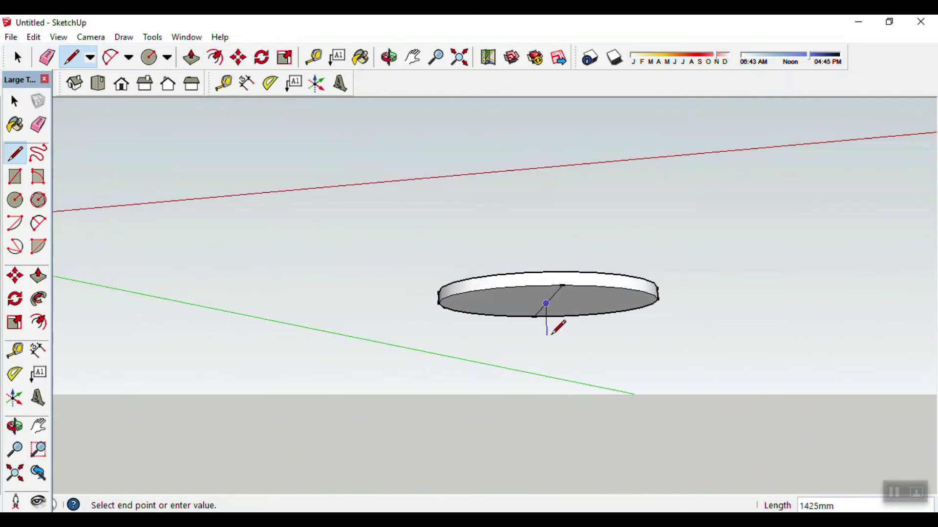
middle_drag(549, 333, 555, 299)
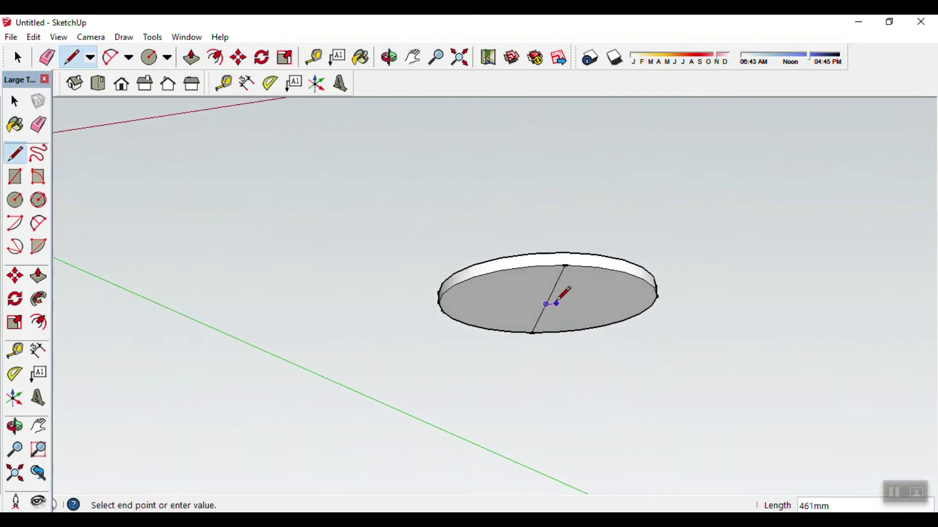
click(546, 304)
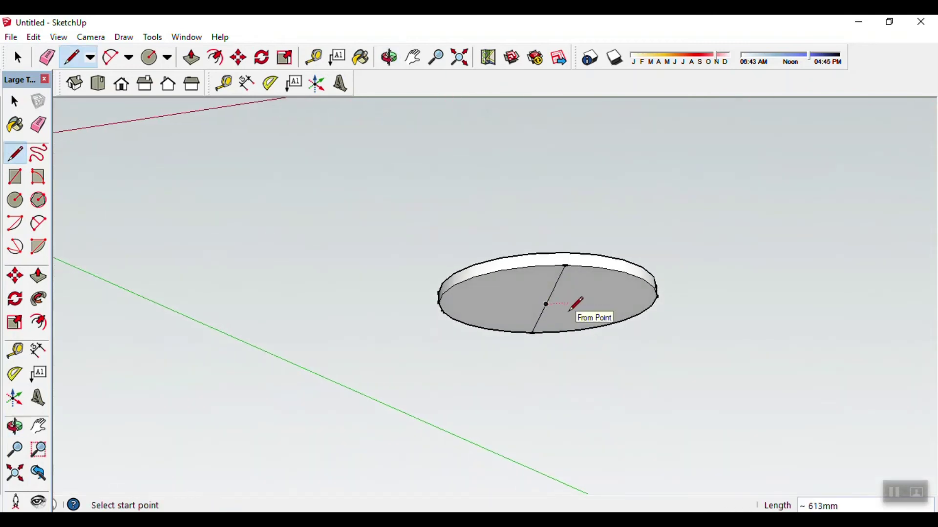
middle_drag(562, 323, 569, 294)
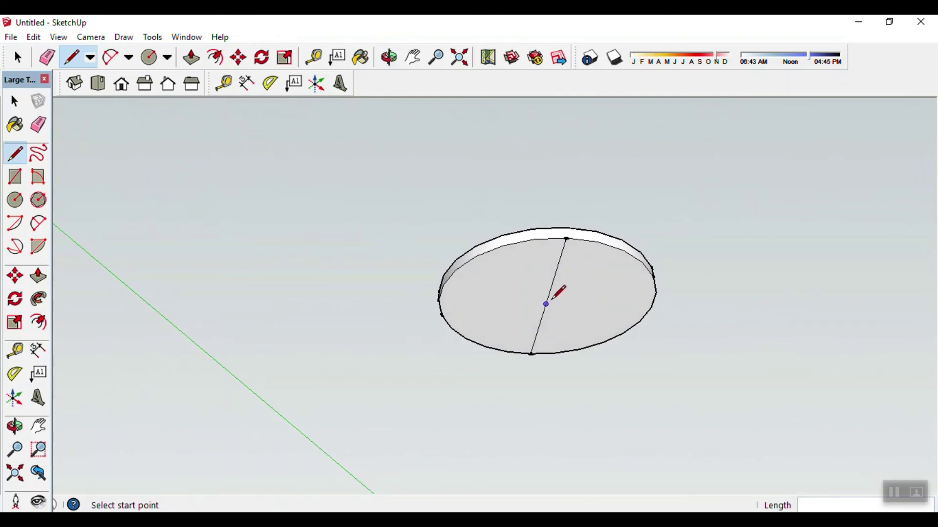
click(546, 304)
middle_drag(553, 349, 540, 493)
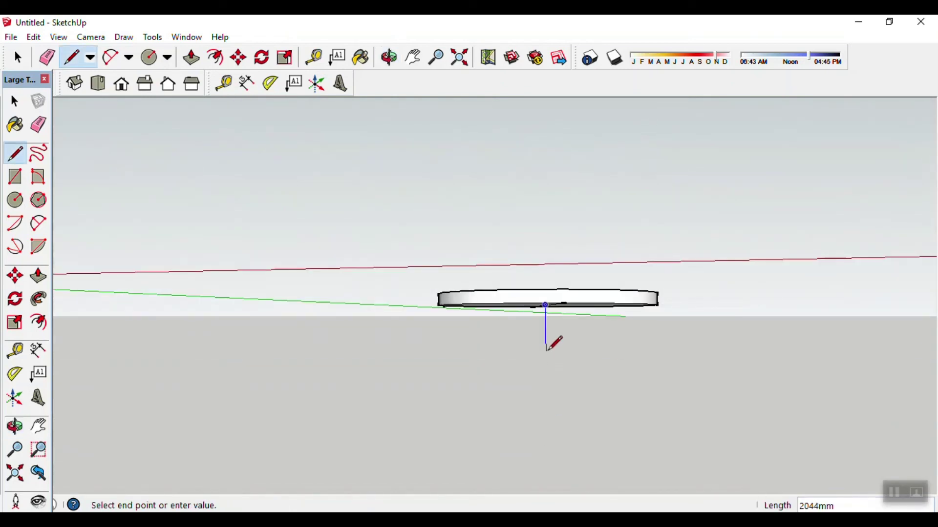
middle_drag(546, 349, 555, 217)
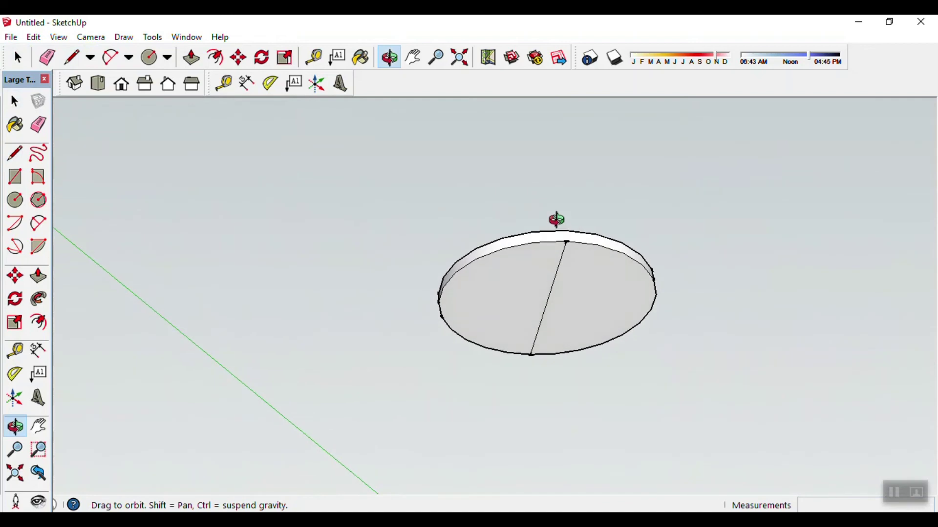
key(space)
Draw a small circle at the disc centre and select the diameter line inside it.
key(c)
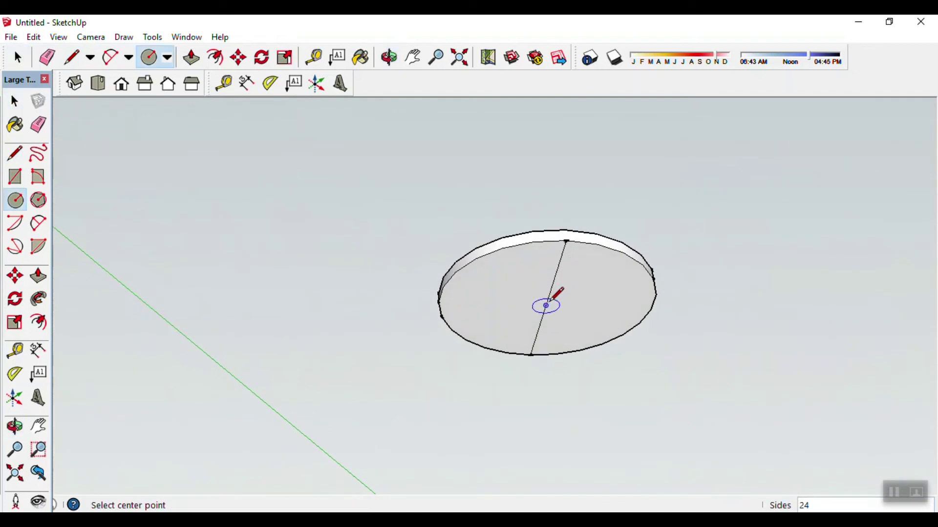
click(546, 305)
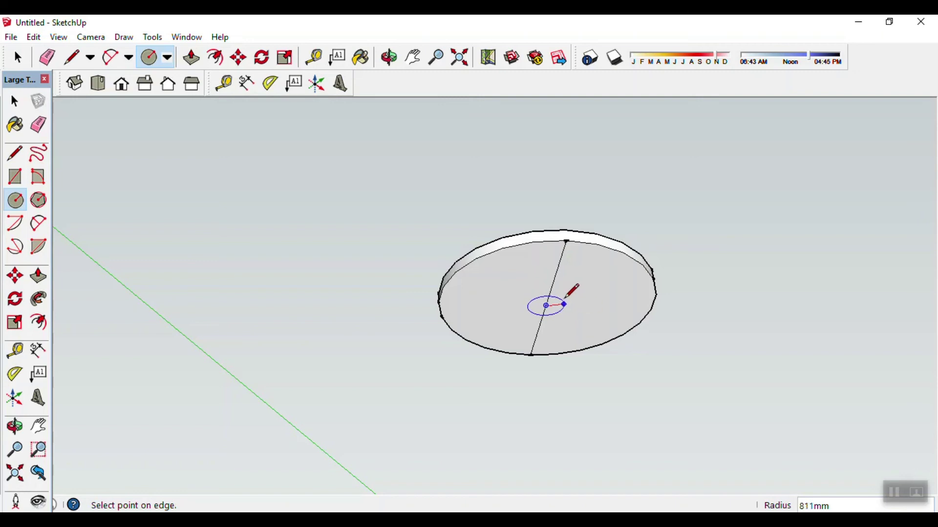
click(574, 304)
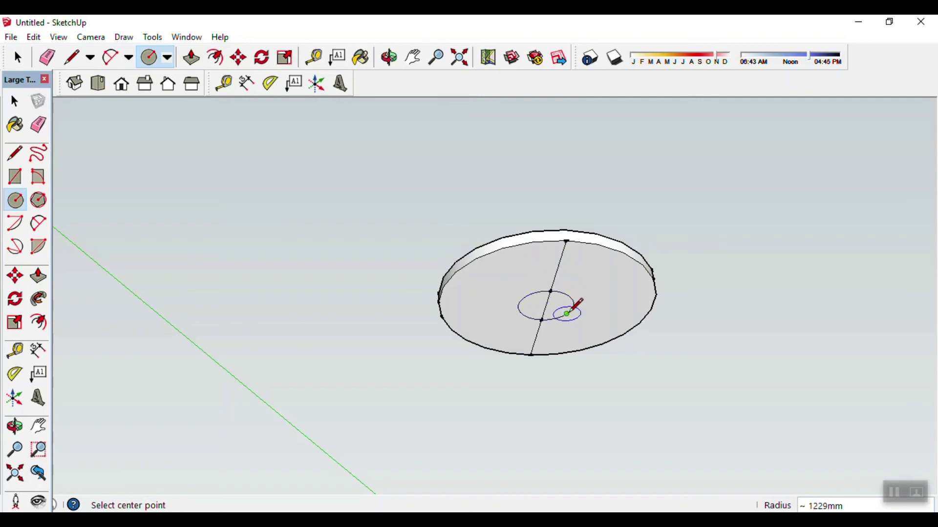
key(space)
click(549, 310)
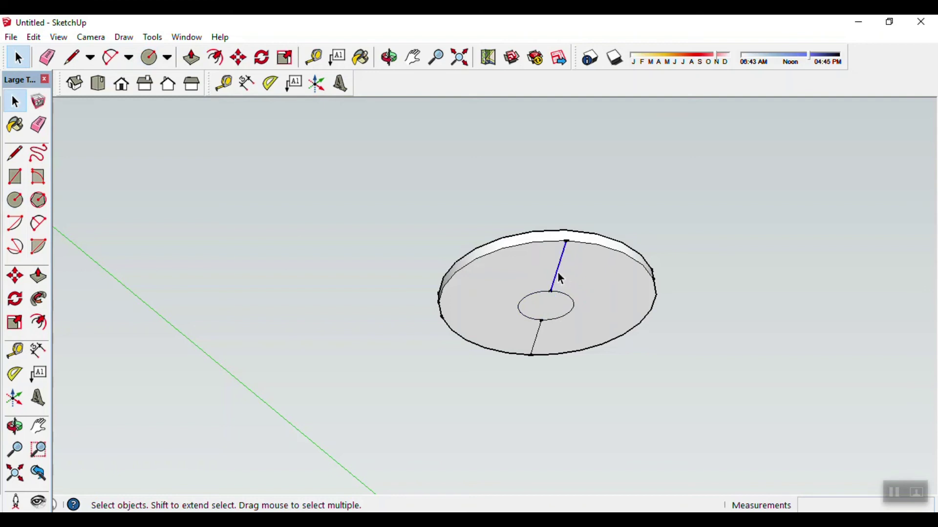
Push/Pull the small circle into a short central post and orbit to inspect it.
key(p)
click(542, 309)
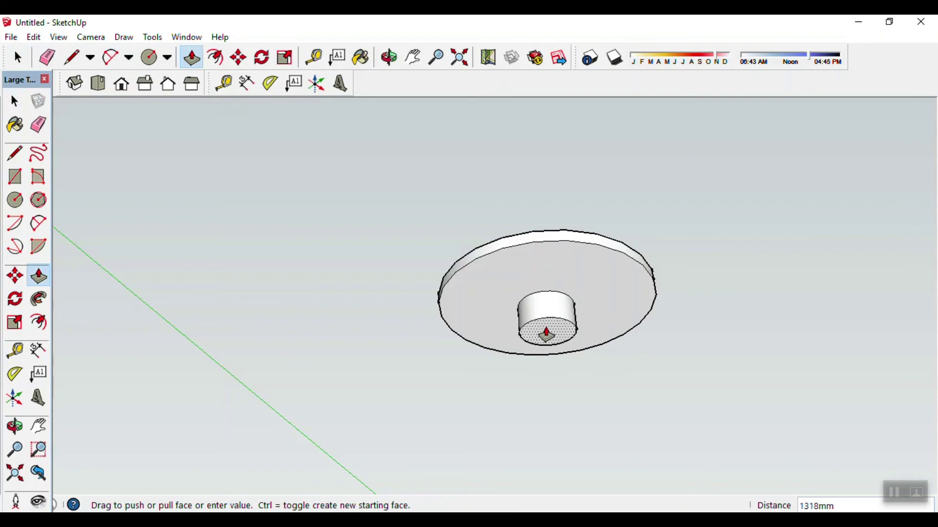
click(546, 332)
middle_drag(589, 383, 597, 424)
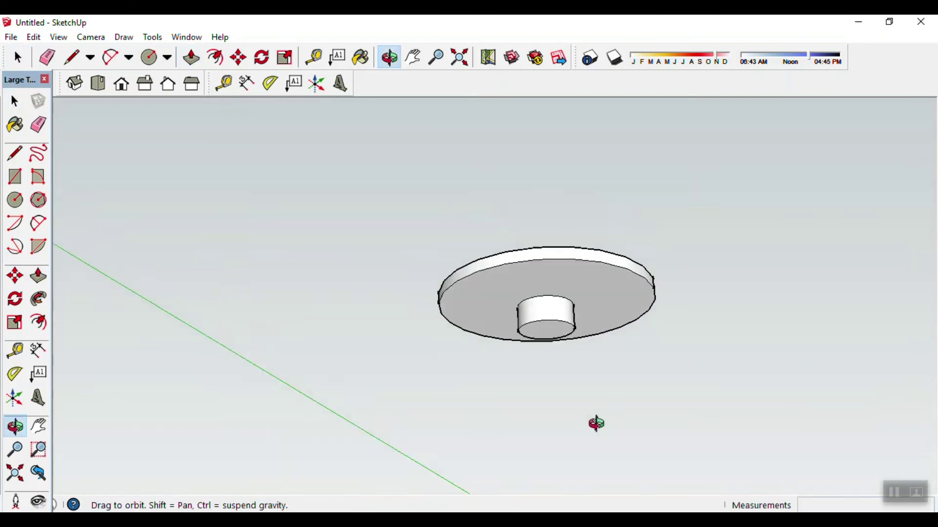
drag(596, 424, 580, 446)
key(space)
mouse_move(581, 393)
middle_down()
mouse_move(565, 372)
mouse_move(674, 402)
mouse_move(597, 409)
mouse_move(515, 392)
middle_up()
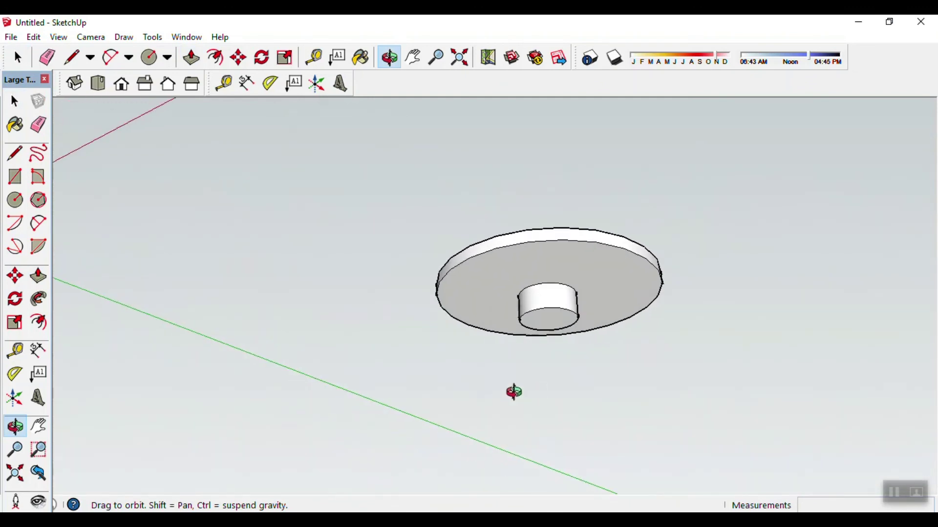
key(space)
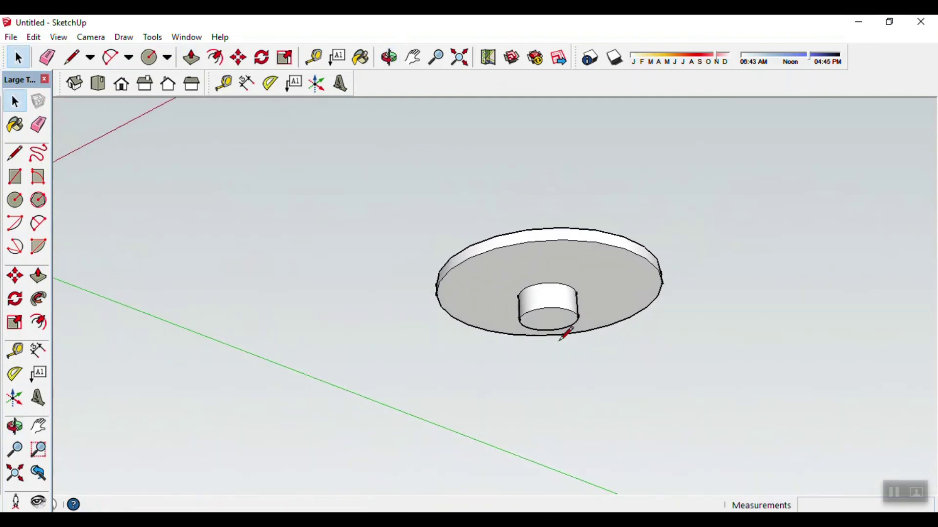
Draw a line across the post's hole, add a 2740mm circle around it, and erase the leftover arc.
key(c)
mouse_move(581, 372)
middle_down()
mouse_move(576, 313)
mouse_move(561, 310)
middle_up()
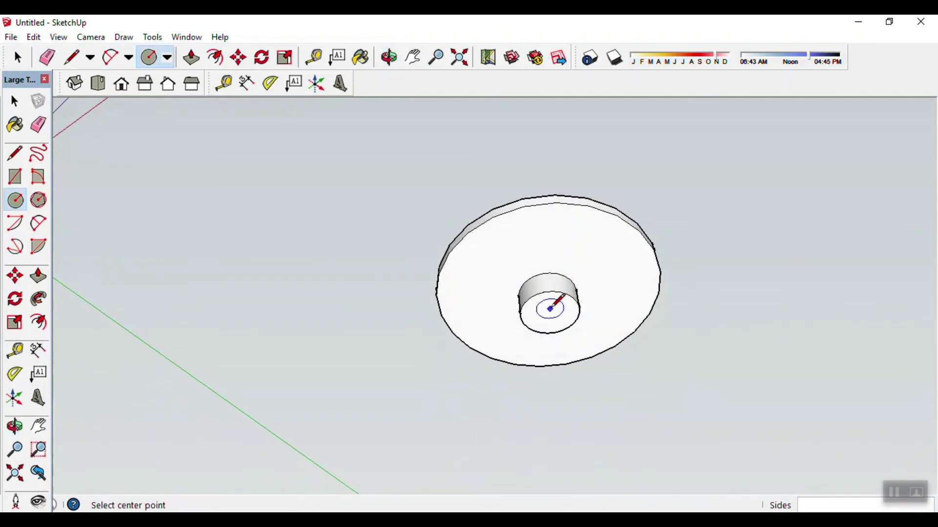
key(l)
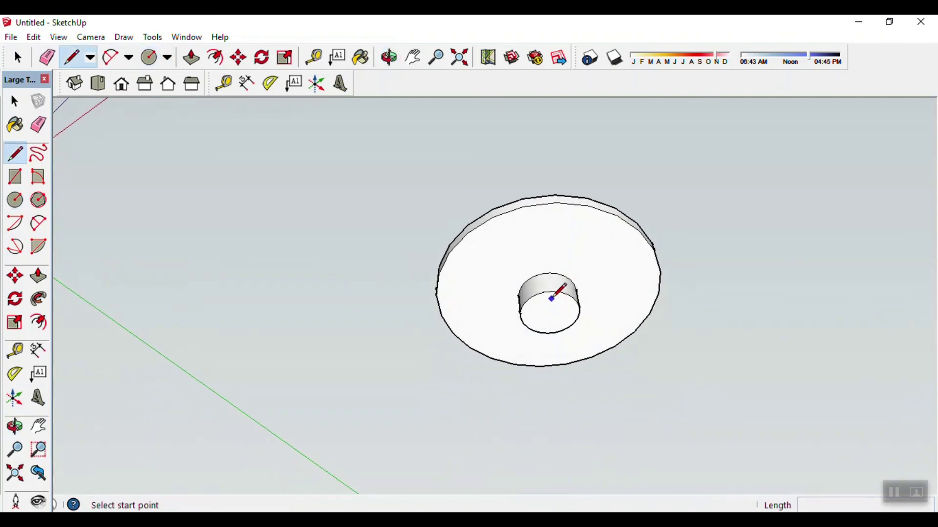
click(552, 292)
click(548, 333)
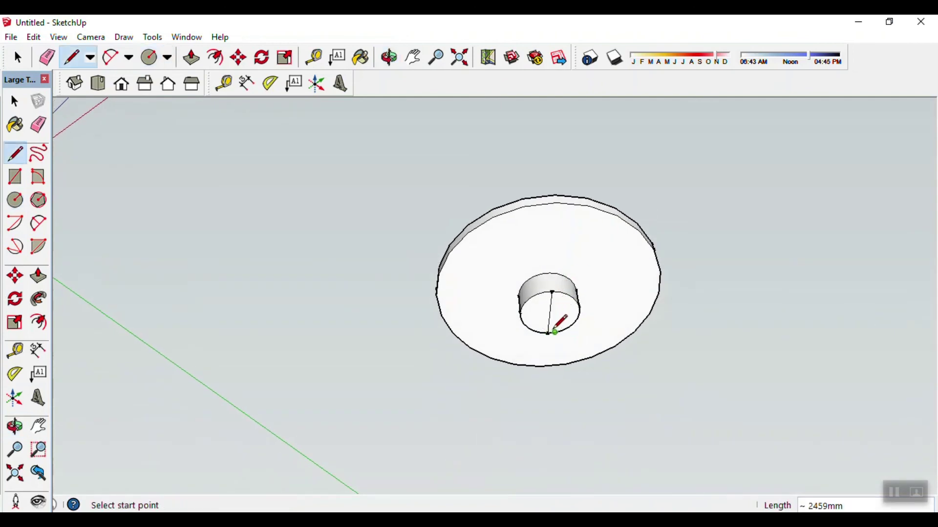
key(c)
click(550, 313)
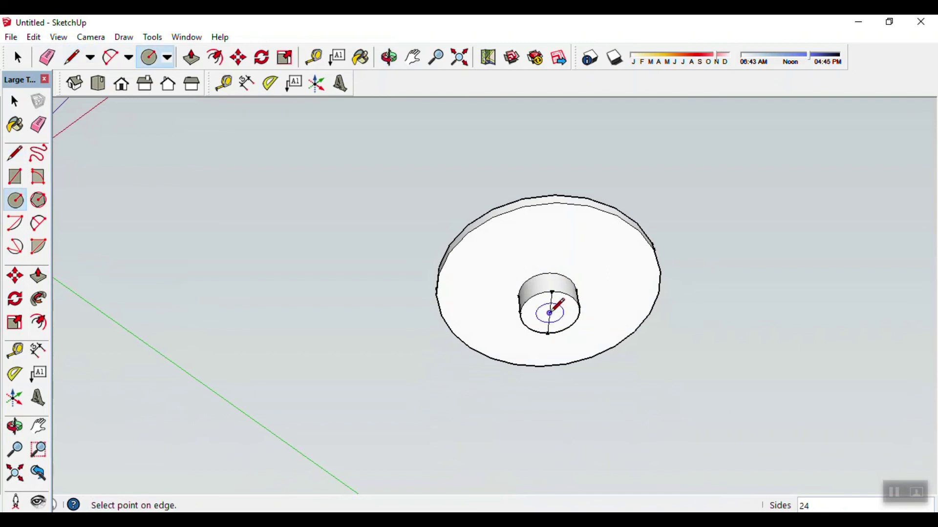
click(617, 309)
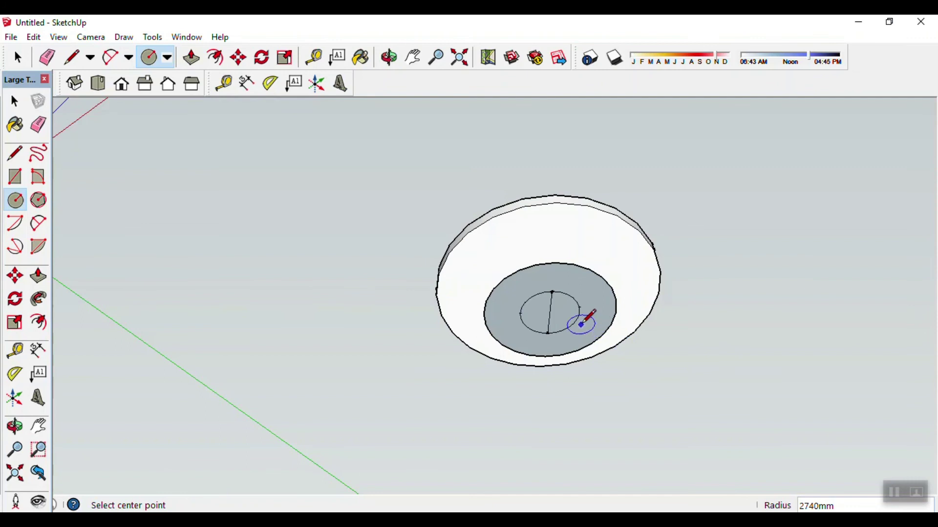
key(space)
click(521, 318)
key(Delete)
Push the inner circular post face down to the bottom disc.
mouse_move(652, 314)
middle_down()
mouse_move(650, 411)
mouse_move(630, 481)
mouse_move(625, 456)
middle_up()
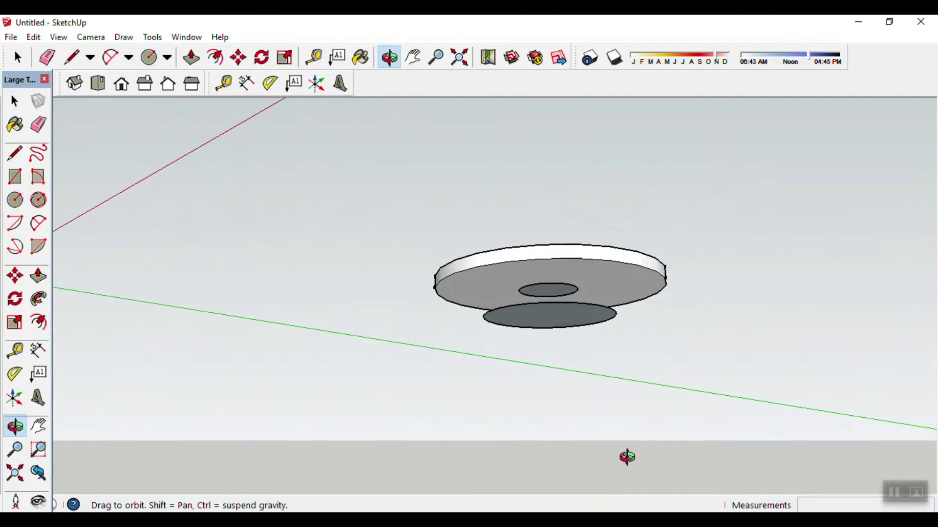
key(p)
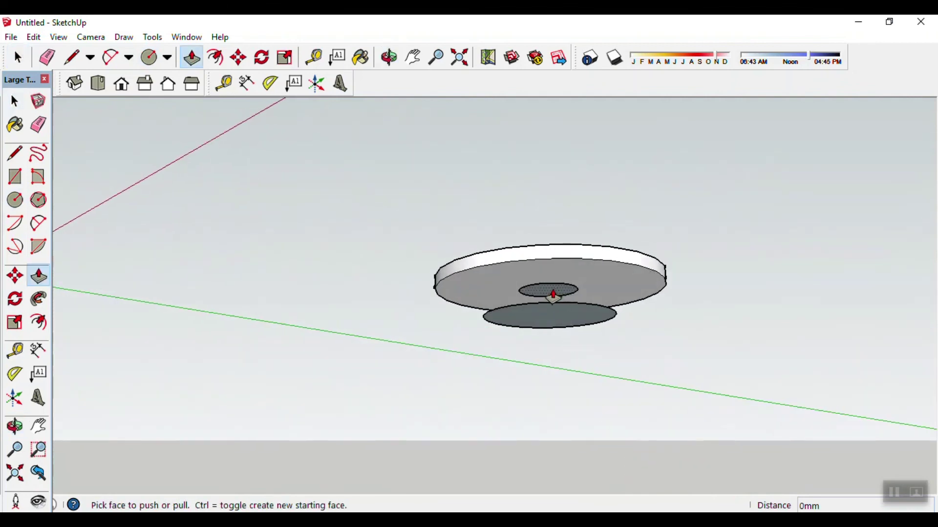
click(553, 295)
key(Escape)
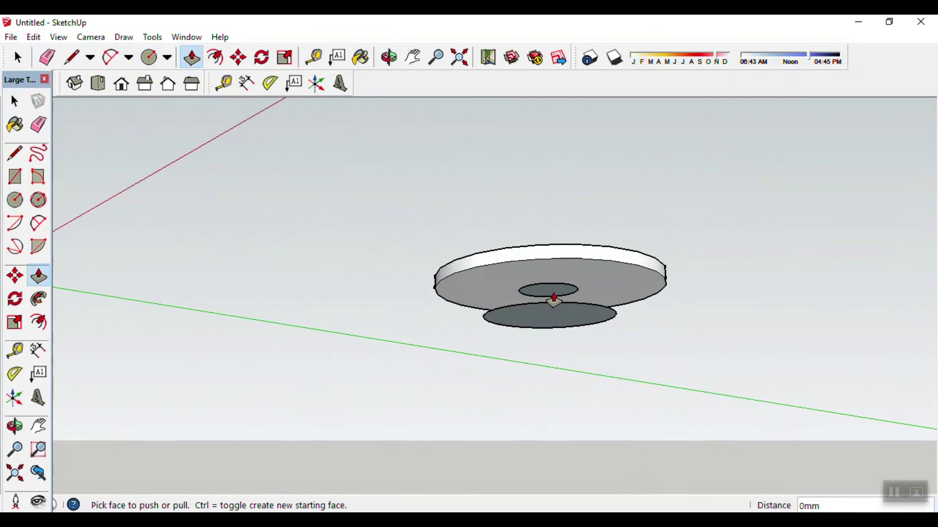
scroll(554, 299, up, 2)
click(550, 292)
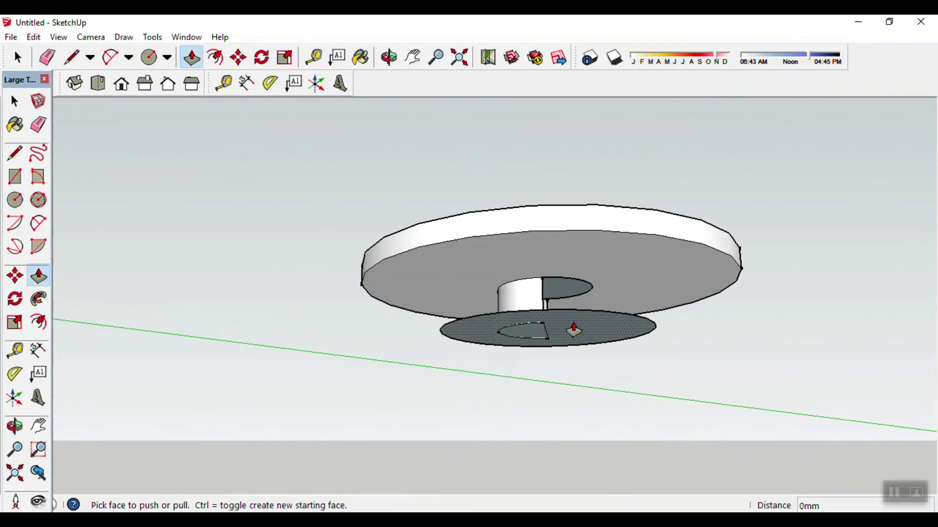
click(581, 331)
mouse_move(723, 342)
middle_down()
mouse_move(727, 268)
mouse_move(714, 364)
mouse_move(695, 406)
mouse_move(694, 475)
middle_up()
key(space)
Pull the disc foot's underside face to thicken it about 434mm.
middle_drag(656, 439, 659, 365)
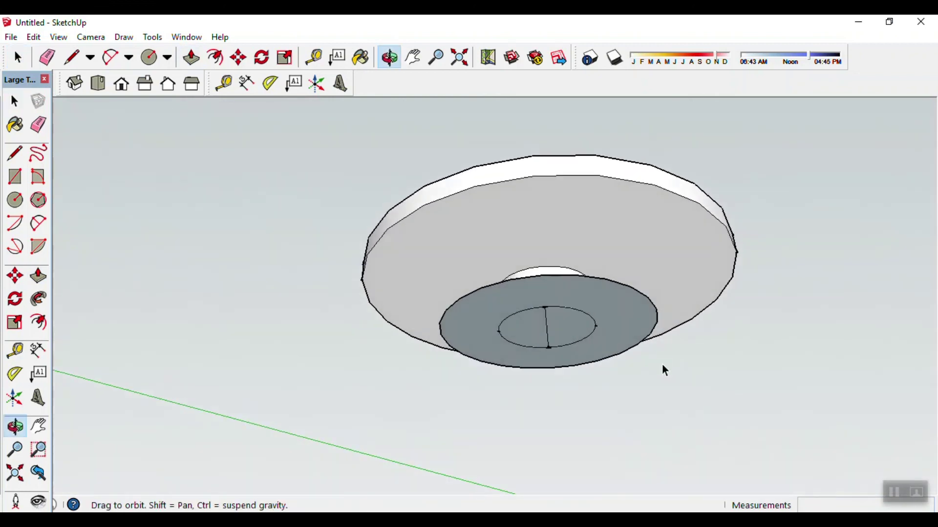
key(p)
click(633, 347)
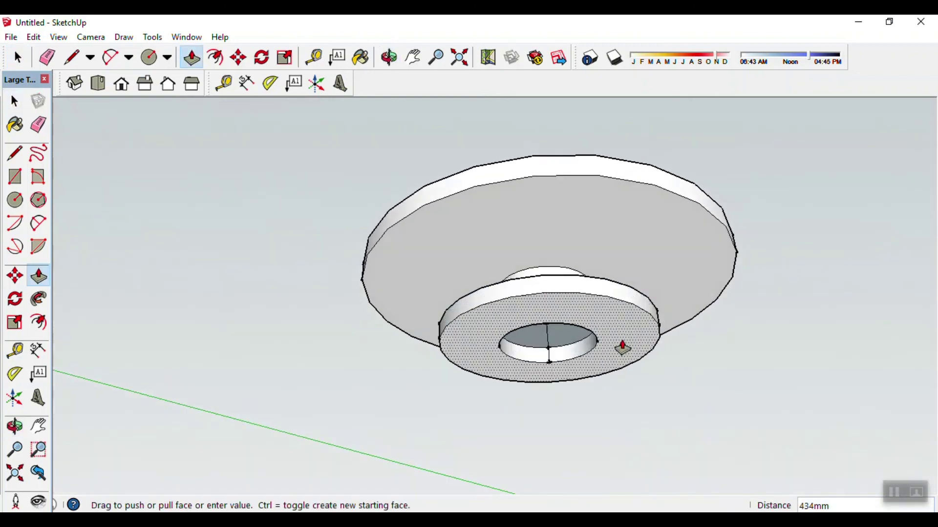
click(624, 345)
key(space)
mouse_move(665, 367)
middle_down()
mouse_move(730, 375)
mouse_move(746, 501)
mouse_move(691, 454)
mouse_move(687, 410)
mouse_move(825, 396)
mouse_move(651, 379)
mouse_move(728, 368)
mouse_move(678, 417)
mouse_move(684, 385)
middle_up()
key(space)
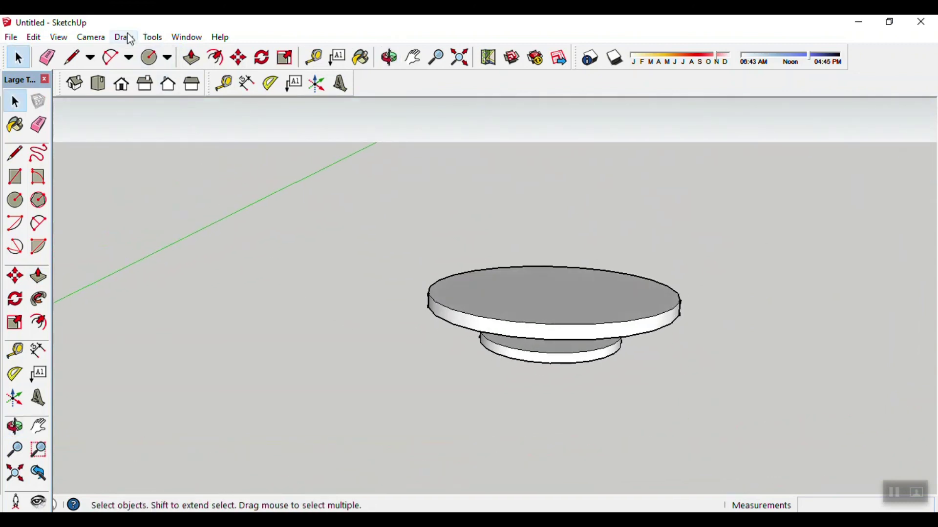
click(153, 38)
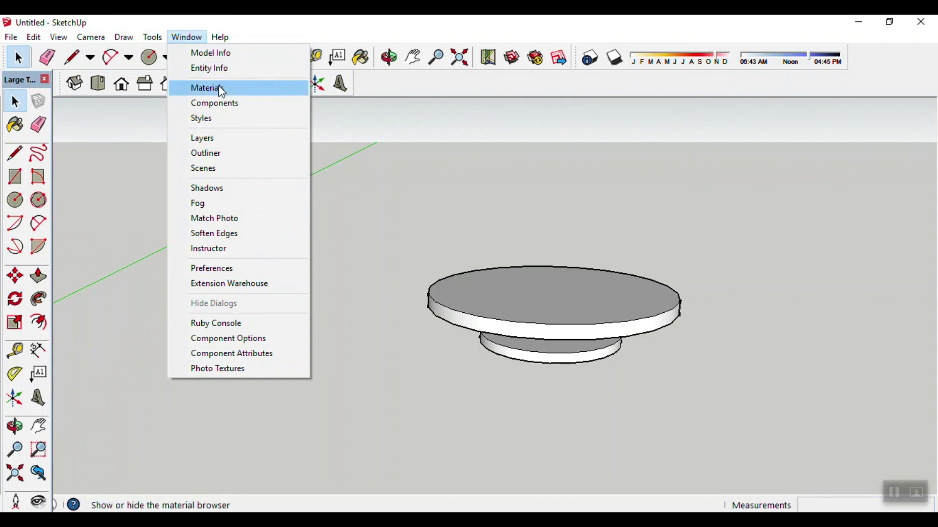
click(249, 234)
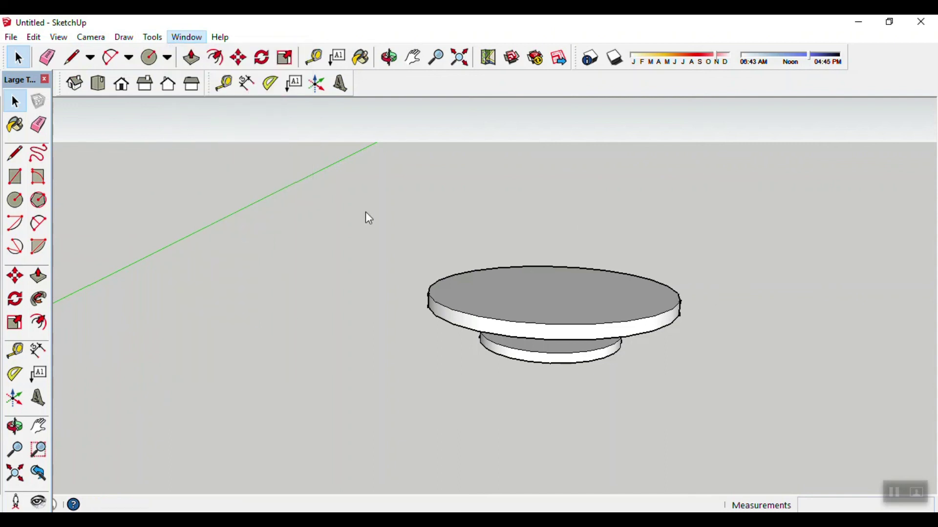
click(190, 38)
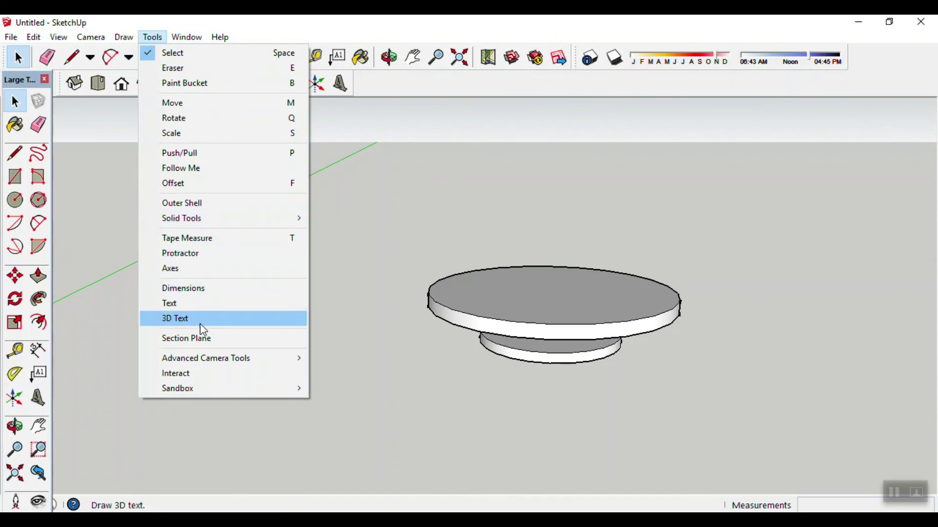
key(Escape)
click(119, 44)
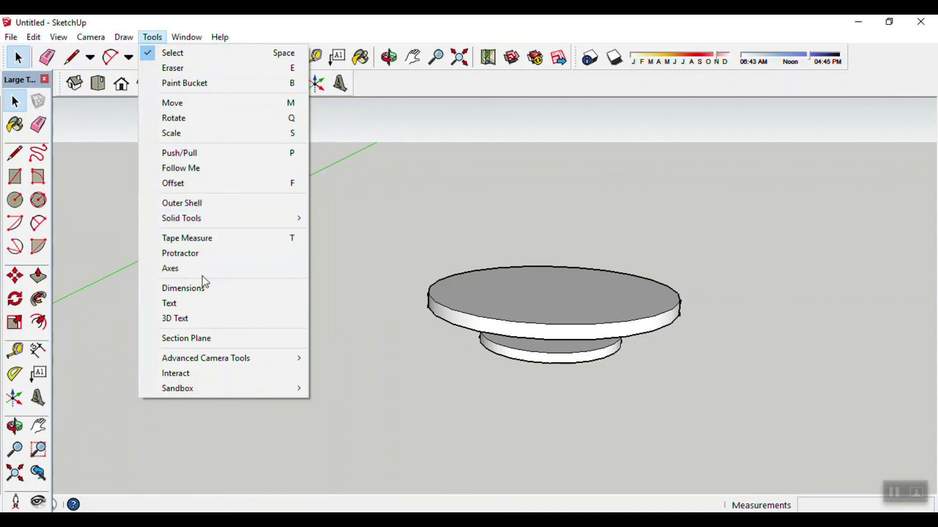
click(342, 256)
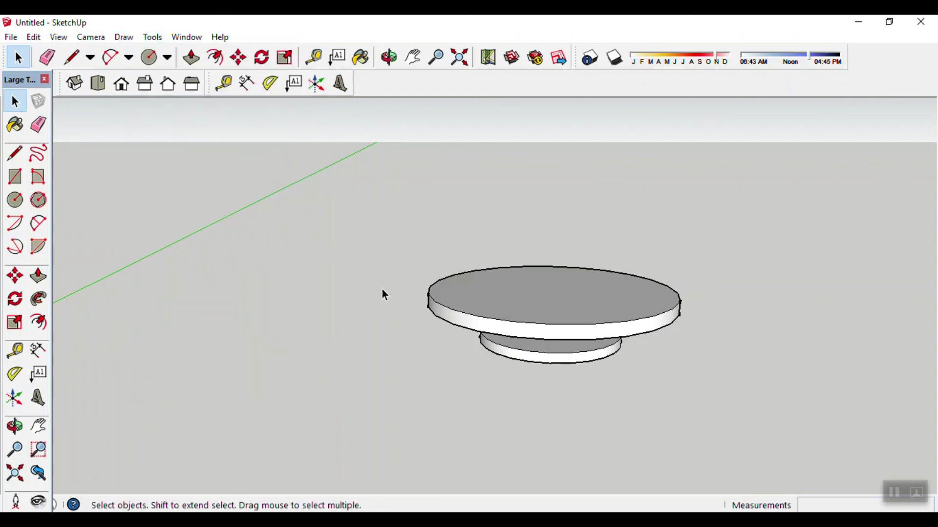
scroll(381, 289, down, 2)
scroll(630, 264, down, 2)
Turn on Hidden Geometry so the hidden chairs appear around the table.
middle_drag(604, 272, 705, 339)
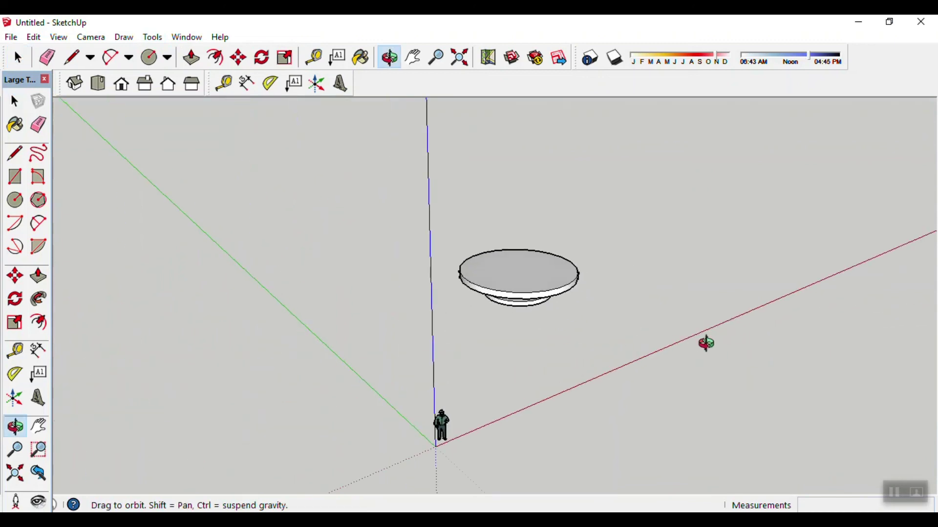
mouse_move(218, 287)
middle_down()
mouse_move(254, 274)
mouse_move(122, 234)
middle_up()
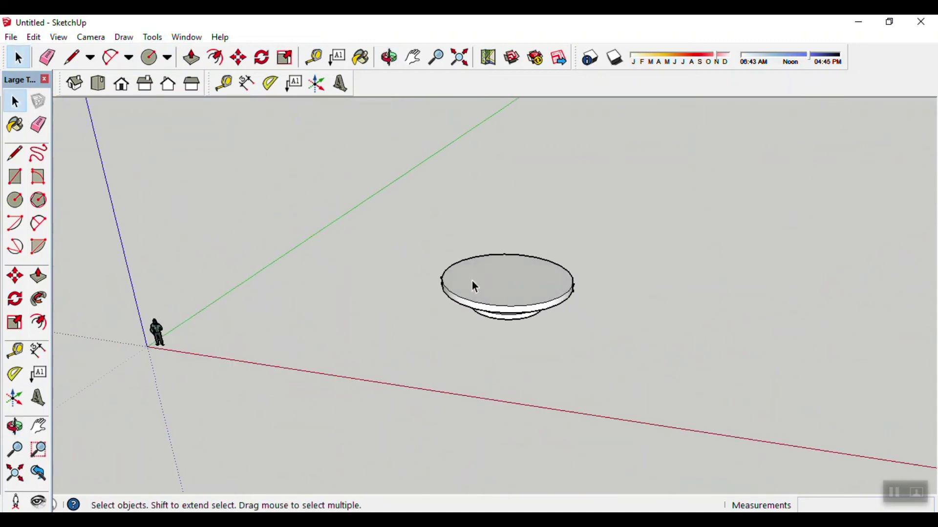
click(63, 39)
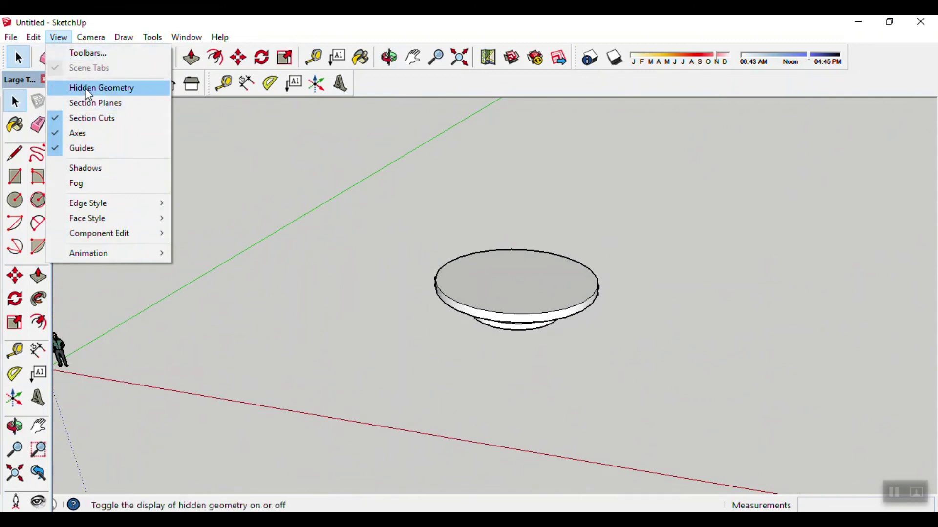
click(98, 88)
middle_drag(645, 325, 742, 335)
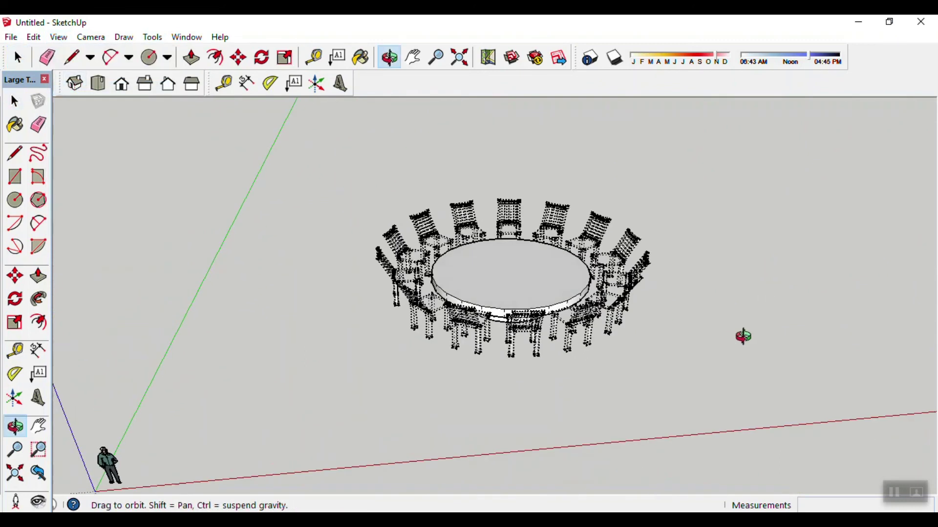
scroll(695, 318, up, 2)
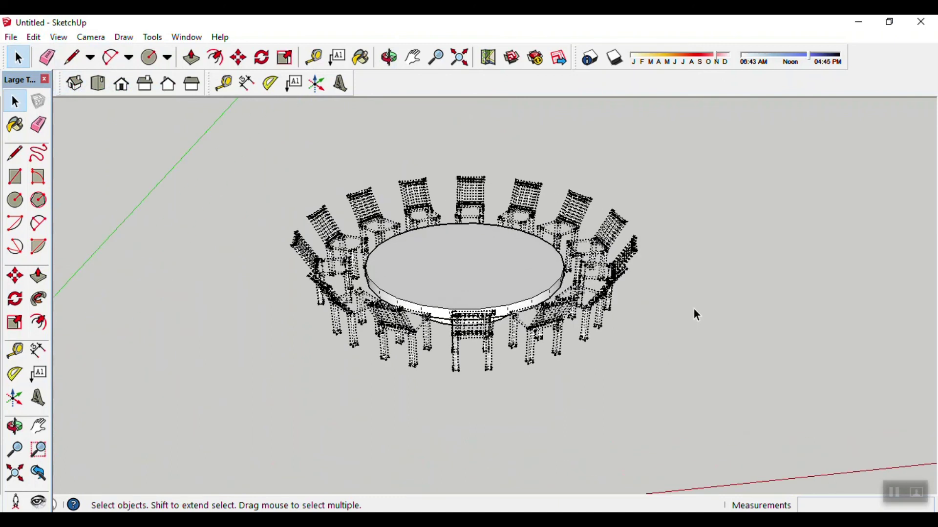
middle_drag(684, 287, 640, 309)
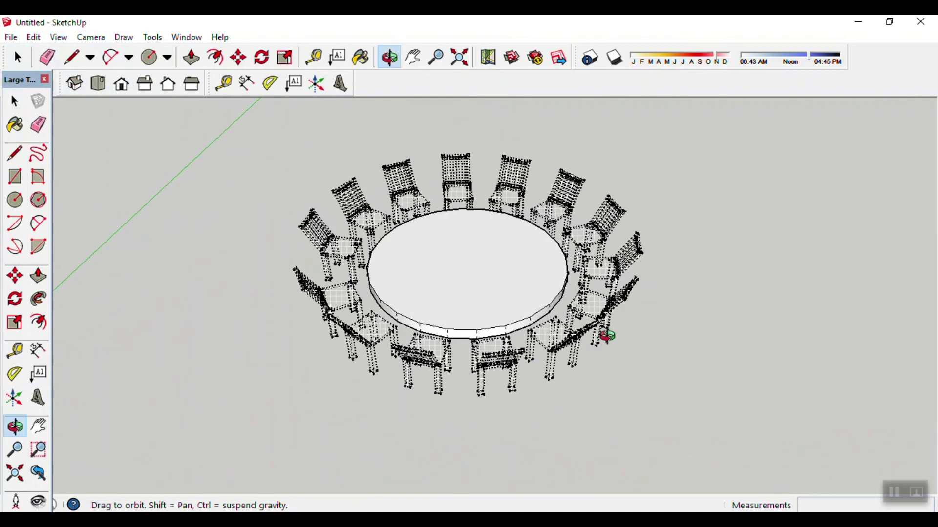
Shift-select every hidden chair ringing the round table.
click(607, 308)
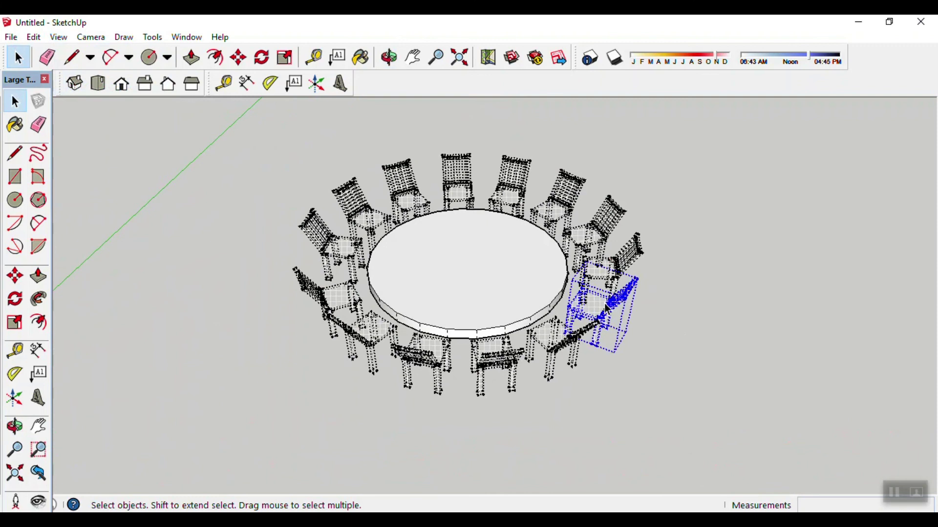
click(674, 294)
click(600, 317)
shift+click(598, 243)
shift+click(605, 217)
shift+click(562, 195)
shift+click(507, 192)
shift+click(462, 193)
shift+click(407, 195)
shift+click(358, 215)
shift+click(323, 244)
shift+click(333, 305)
shift+click(361, 325)
shift+click(422, 349)
shift+click(499, 359)
shift+click(561, 344)
Unhide the selected chairs and clear the selection.
right_click(561, 345)
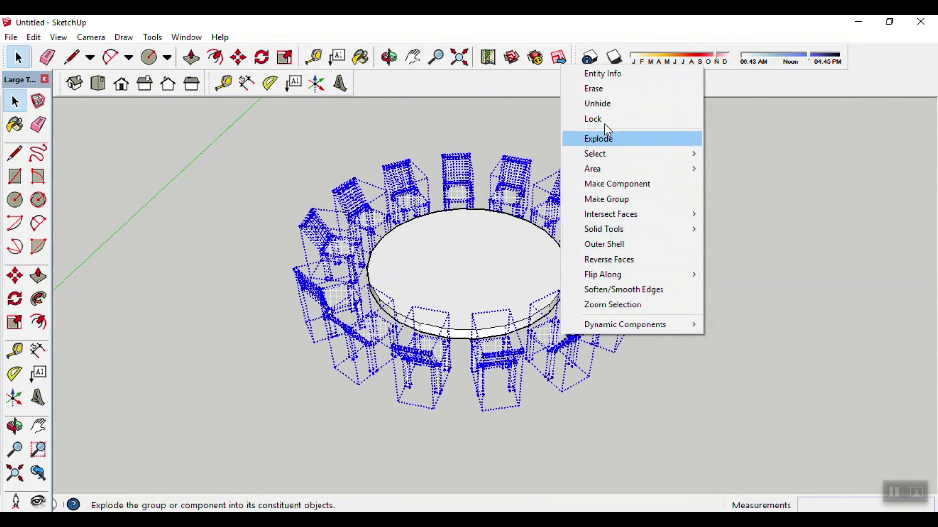
click(603, 104)
click(696, 197)
mouse_move(393, 461)
middle_down()
mouse_move(456, 427)
mouse_move(412, 383)
mouse_move(561, 318)
mouse_move(621, 279)
mouse_move(619, 318)
mouse_move(660, 335)
mouse_move(456, 366)
mouse_move(462, 371)
middle_up()
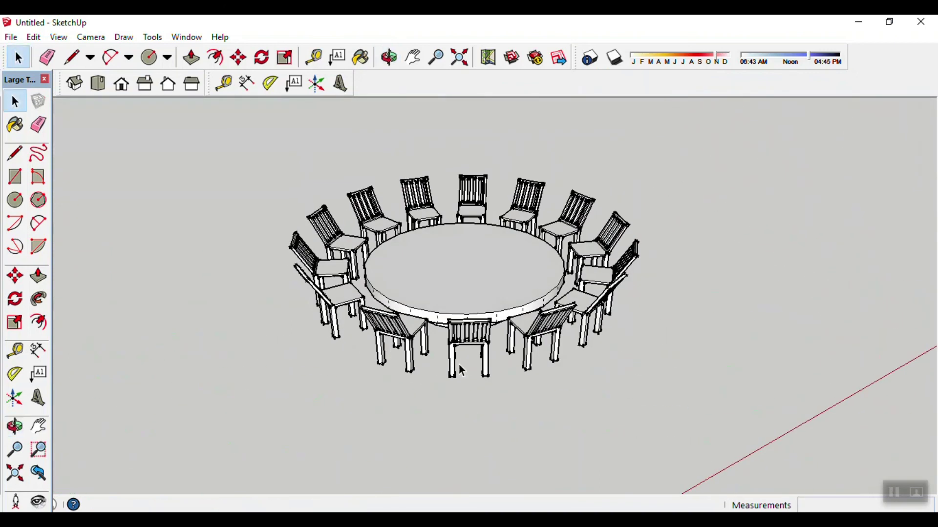
Orbit around the finished table and chairs, then minimize SketchUp.
mouse_move(462, 371)
middle_down()
mouse_move(618, 366)
mouse_move(555, 293)
mouse_move(517, 302)
mouse_move(481, 366)
middle_up()
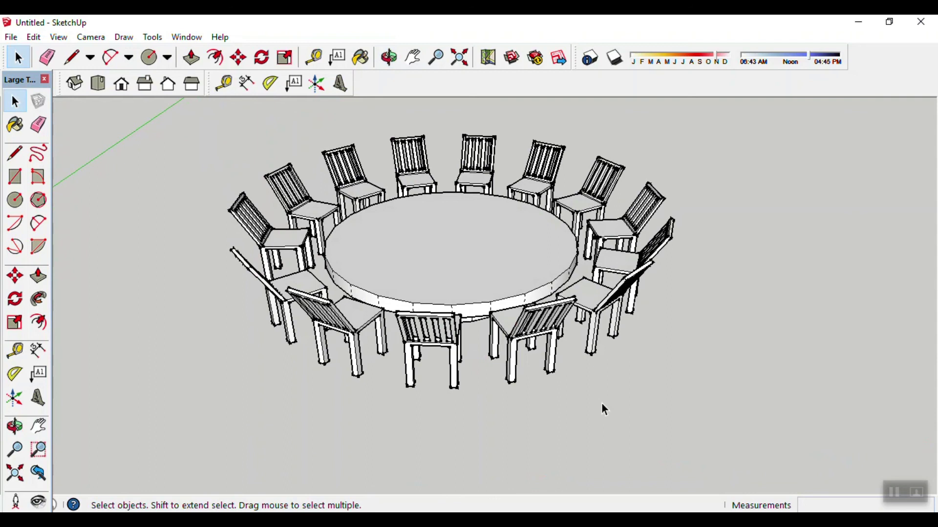
mouse_move(602, 408)
middle_down()
mouse_move(668, 347)
mouse_move(607, 324)
mouse_move(575, 331)
mouse_move(574, 354)
middle_up()
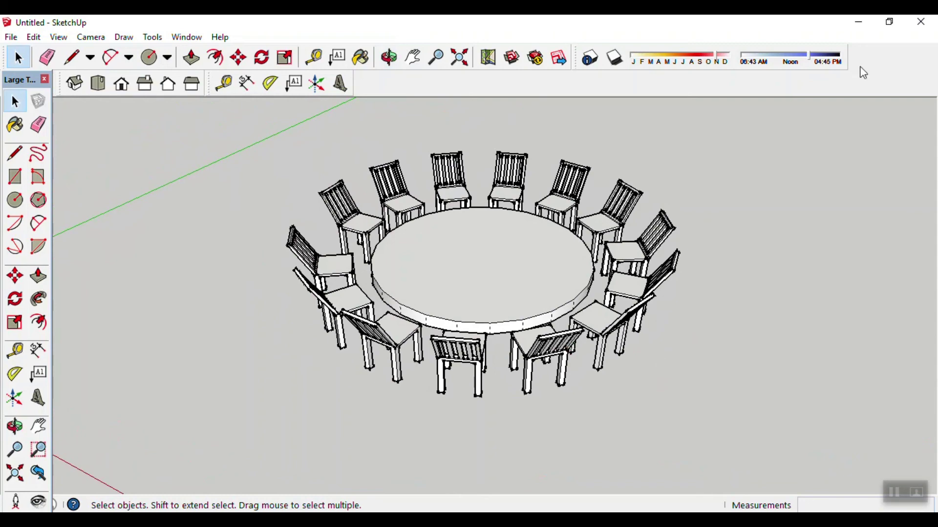
click(860, 22)
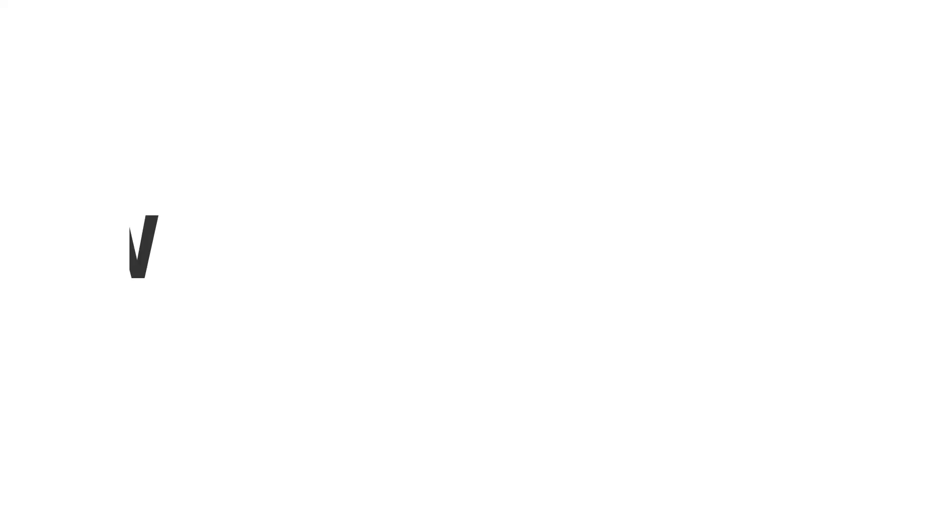